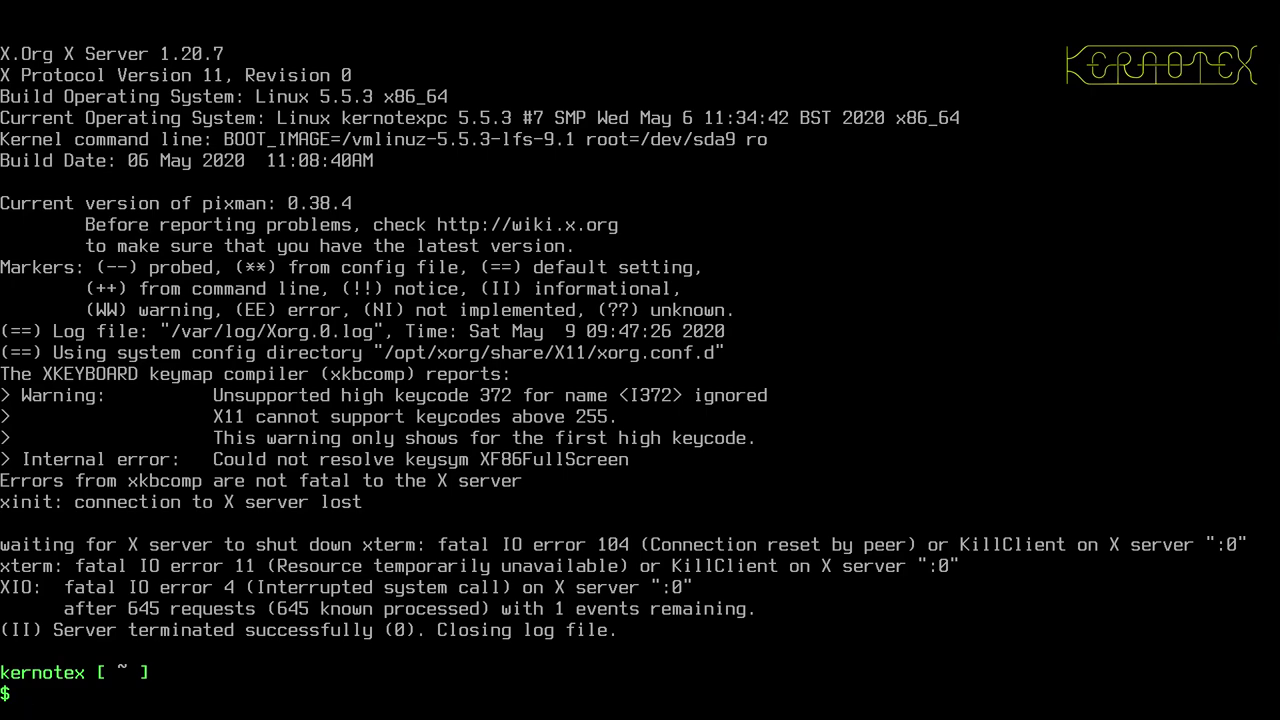
Start the graphical X session from the console with startx
{"action": "type", "text": "startx"}
{"action": "key", "text": "Return"}
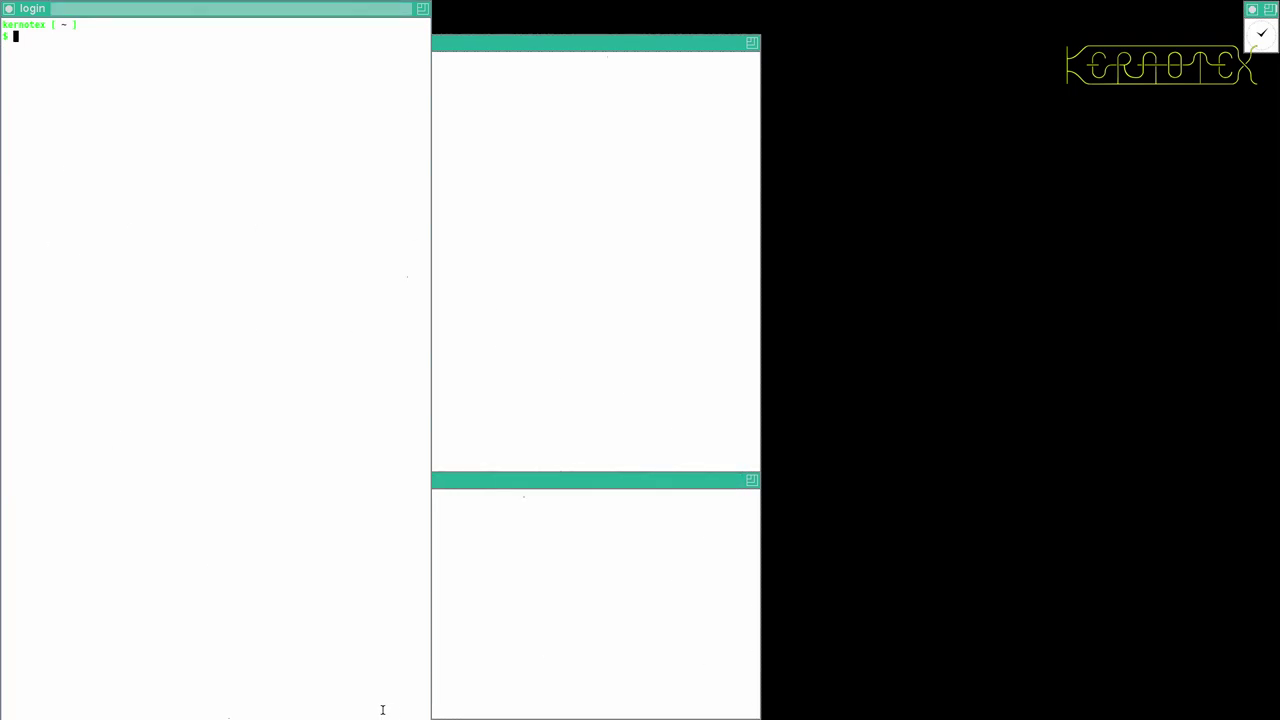
Fill the login terminal with empty prompt lines and list the root directory with ls /
{"action": "key", "text": "Return"}
{"action": "key", "text": "Return"}
{"action": "key", "text": "Return"}
{"action": "key", "text": "Return"}
{"action": "key", "text": "Return"}
{"action": "key", "text": "Return"}
{"action": "key", "text": "Return"}
{"action": "key", "text": "Return"}
{"action": "key", "text": "Return"}
{"action": "key", "text": "Return"}
{"action": "key", "text": "Return"}
{"action": "key", "text": "Return"}
{"action": "key", "text": "Return"}
{"action": "key", "text": "Return"}
{"action": "key", "text": "Return"}
{"action": "key", "text": "Return"}
{"action": "key", "text": "Return"}
{"action": "key", "text": "Return"}
{"action": "key", "text": "Return"}
{"action": "key", "text": "Return"}
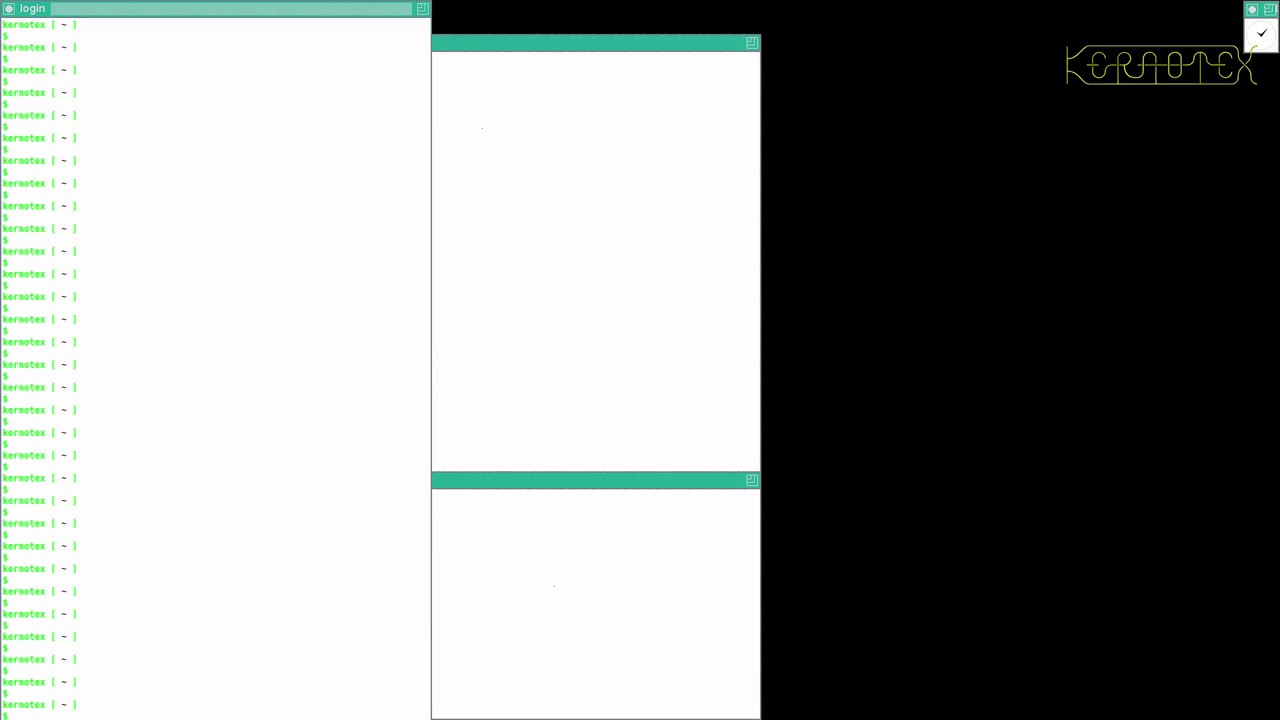
{"action": "type", "text": "ls /"}
{"action": "key", "text": "Return"}
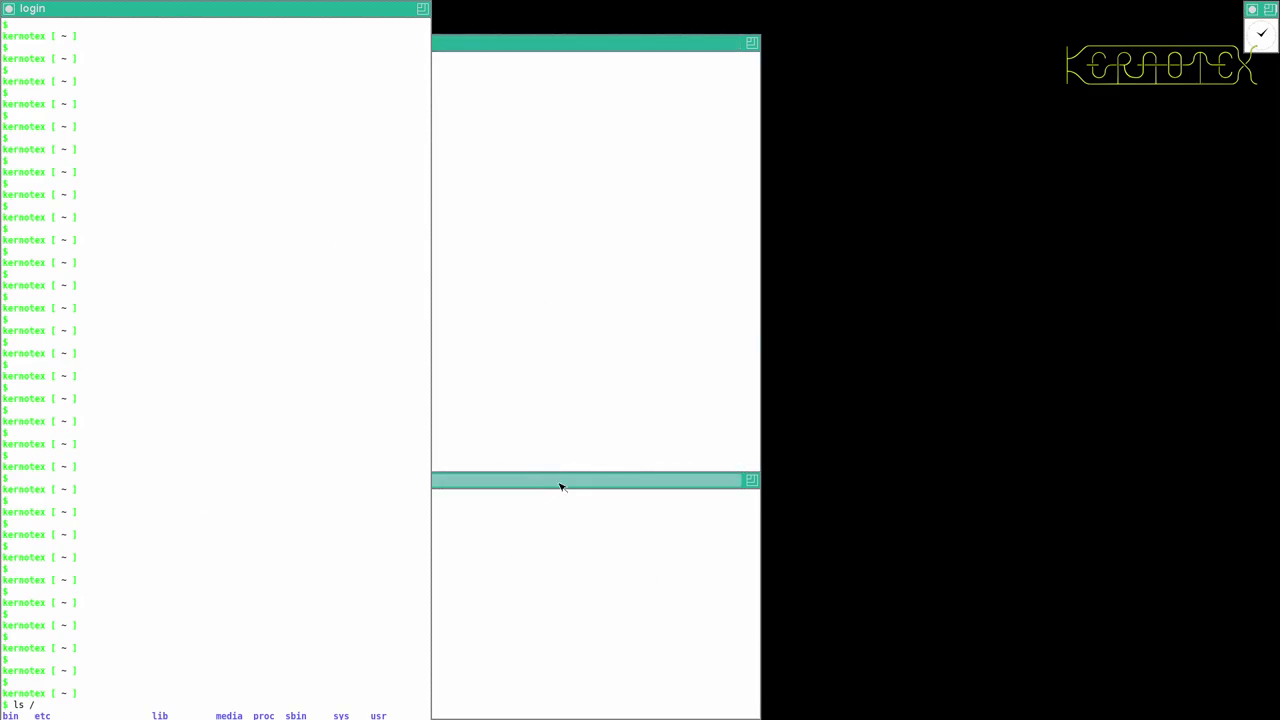
Move the two unnamed terminal windows out from behind the login window so they are accessible
{"action": "left_click_drag", "start_coordinate": [558, 483], "coordinate": [687, 479]}
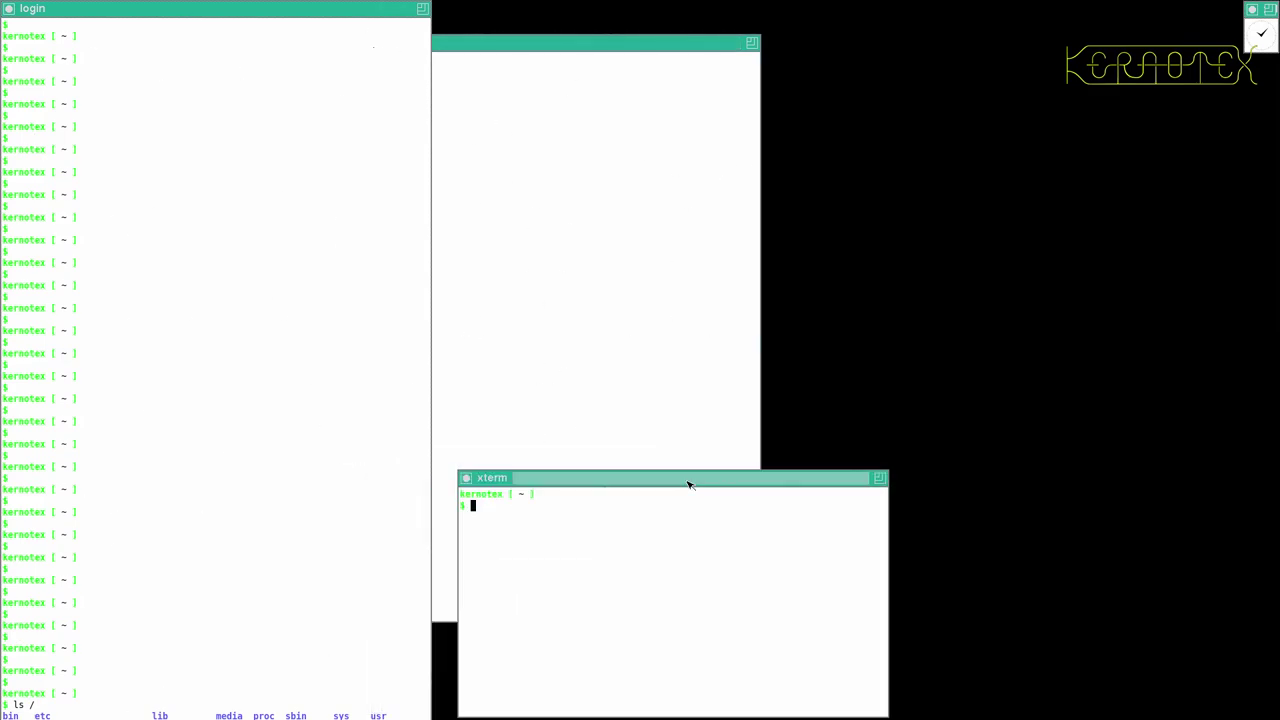
{"action": "left_click_drag", "start_coordinate": [583, 40], "coordinate": [728, 12]}
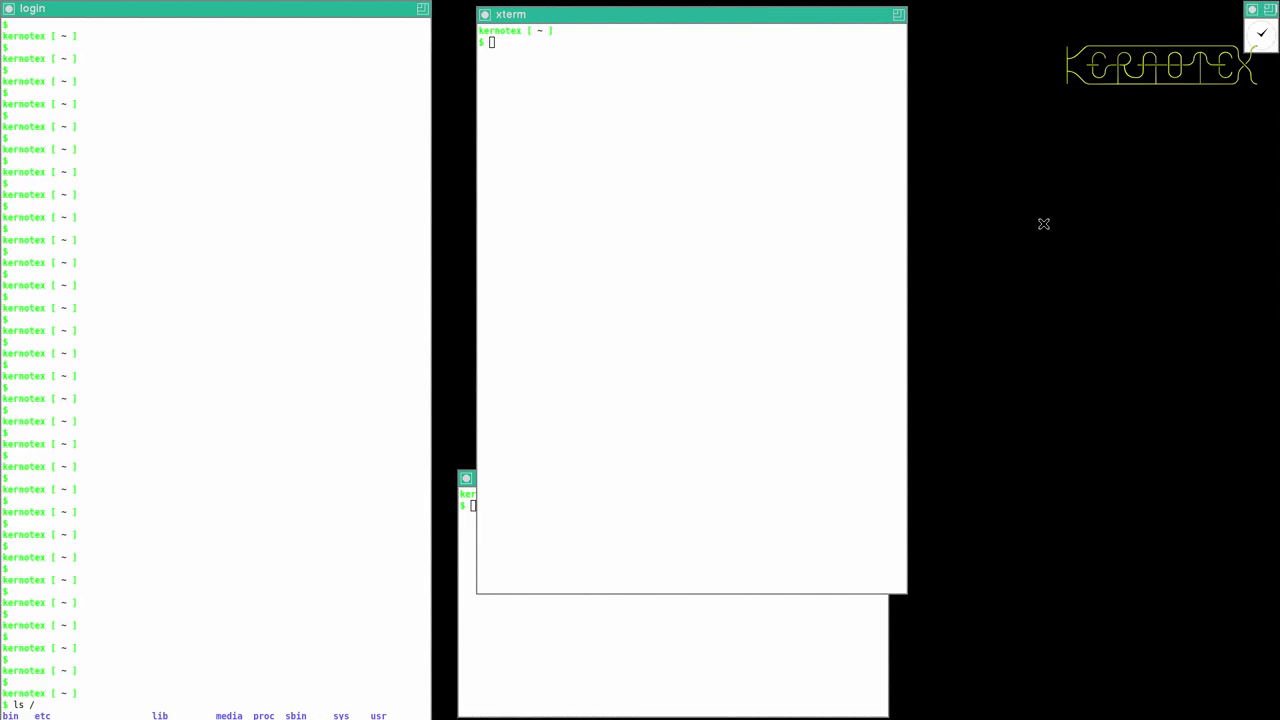
Open a new xterm from twm, place it over the empty desktop area, and enlarge it toward the tall xterm
{"action": "left_click", "coordinate": [1043, 223]}
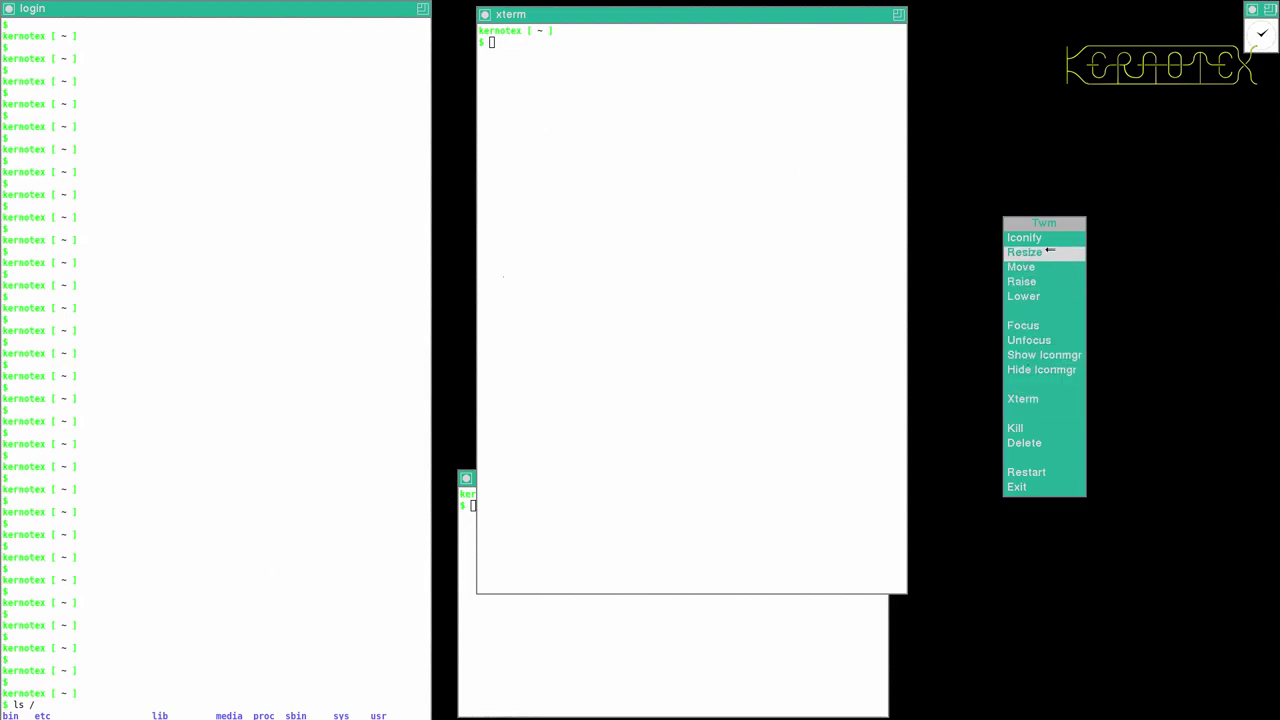
{"action": "left_click", "coordinate": [1044, 398]}
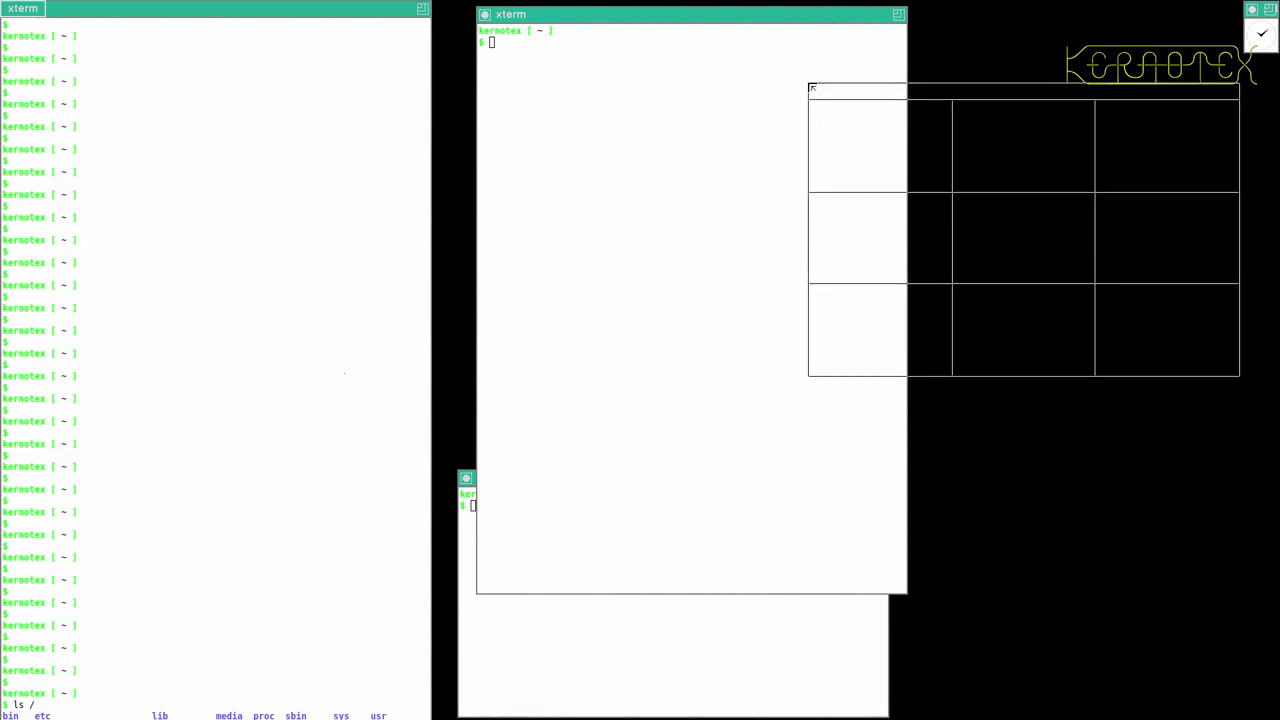
{"action": "left_click", "coordinate": [811, 87]}
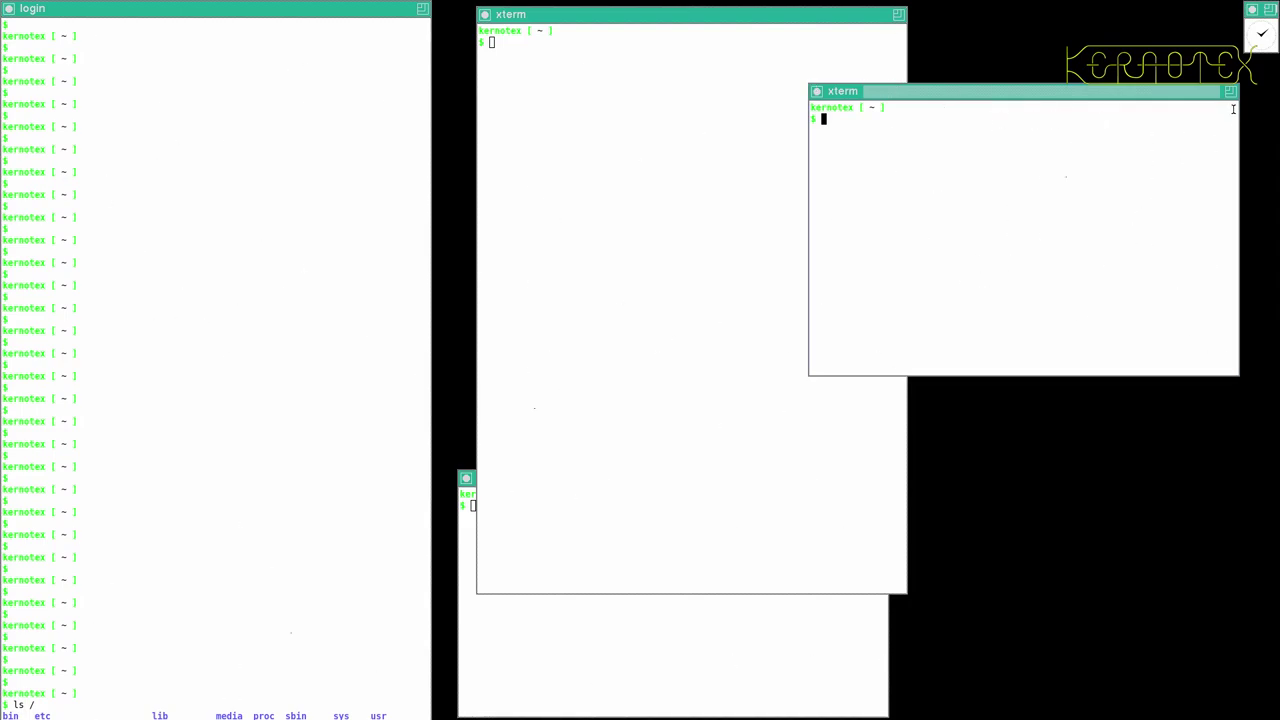
{"action": "left_click_drag", "start_coordinate": [1236, 95], "coordinate": [700, 441]}
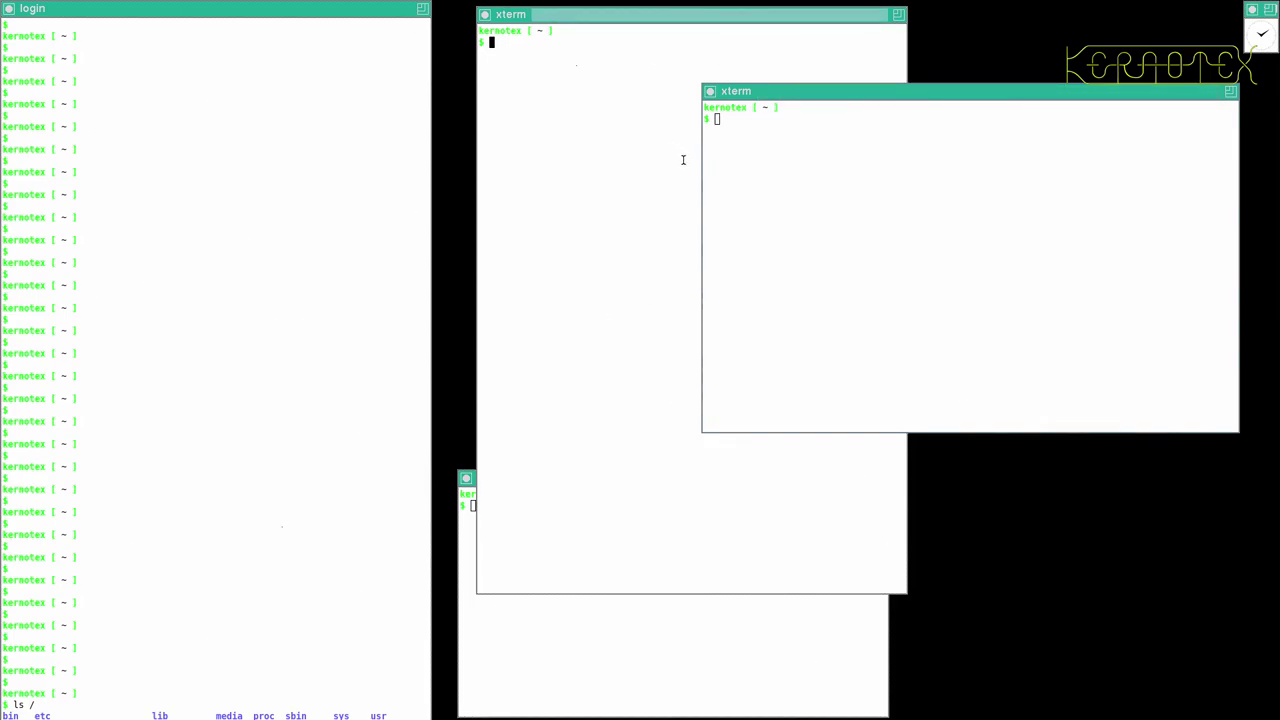
Enter the test text hjhjhjh in the tall xterm, switch between the overlapping terminals, and erase the text
{"action": "type", "text": "hjhjhjh"}
{"action": "left_click", "coordinate": [790, 90]}
{"action": "left_click", "coordinate": [597, 126]}
{"action": "key", "text": "BackSpace"}
{"action": "key", "text": "BackSpace"}
{"action": "key", "text": "BackSpace"}
{"action": "key", "text": "BackSpace"}
{"action": "key", "text": "BackSpace"}
{"action": "key", "text": "BackSpace"}
{"action": "key", "text": "BackSpace"}
{"action": "left_click", "coordinate": [740, 199]}
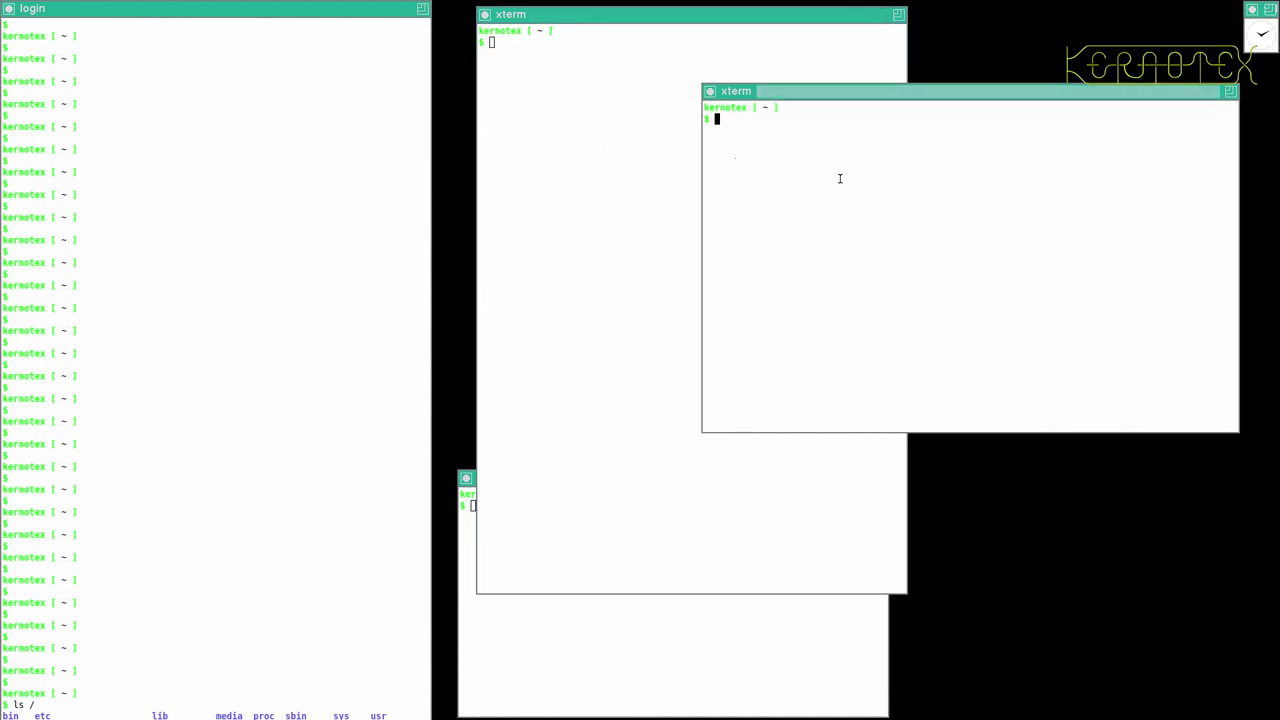
Iconify and restore the tall xterm, and alternate which of the two overlapping xterm windows is in front
{"action": "left_click", "coordinate": [519, 368]}
{"action": "left_click", "coordinate": [488, 15]}
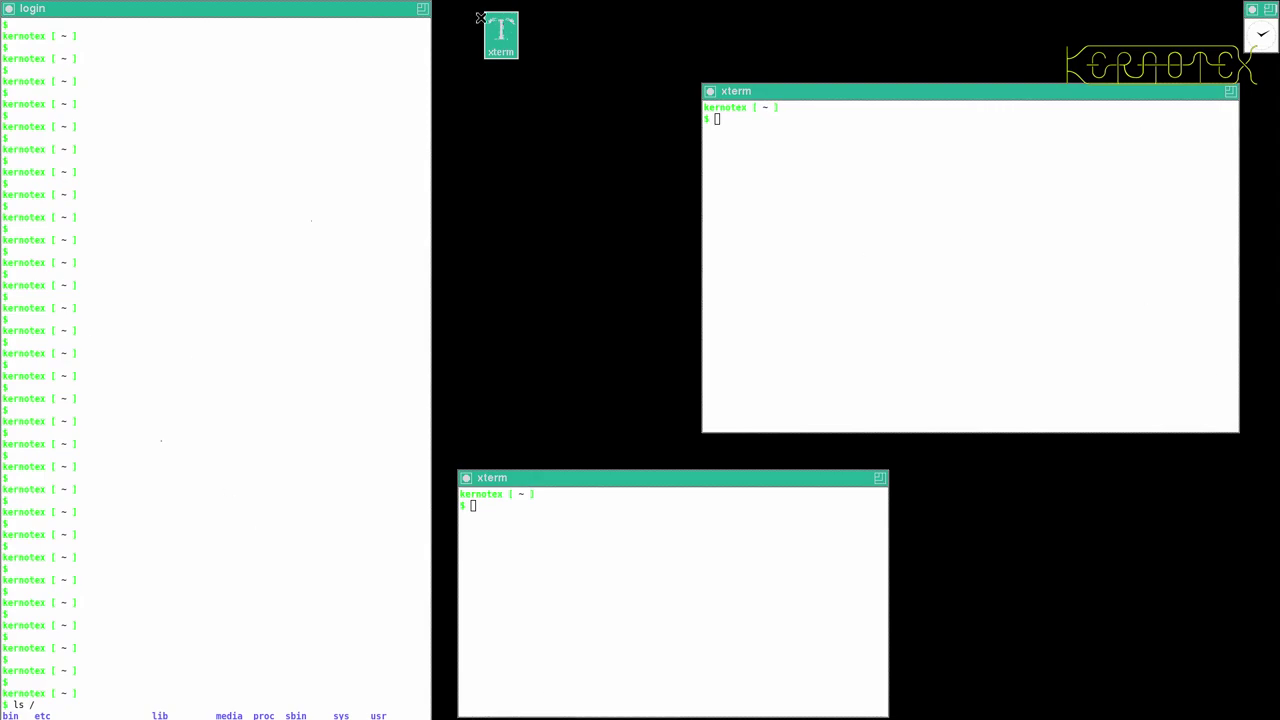
{"action": "left_click", "coordinate": [493, 20]}
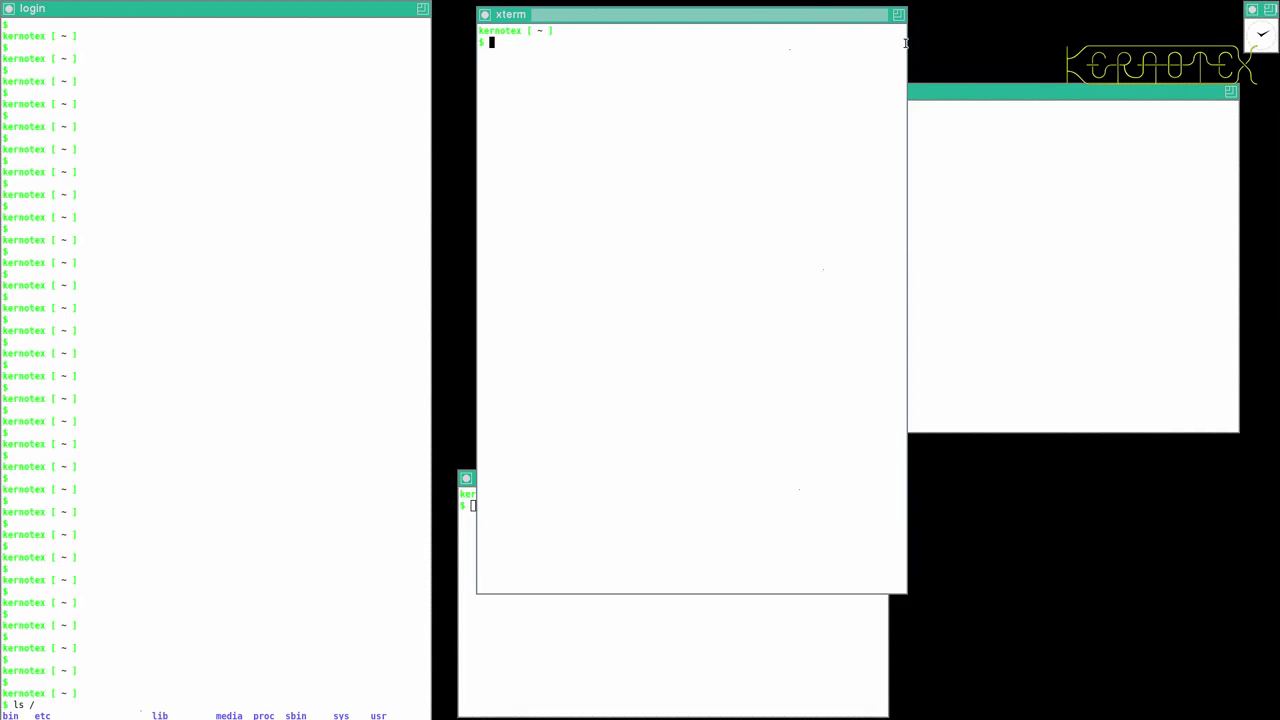
{"action": "left_click", "coordinate": [927, 91]}
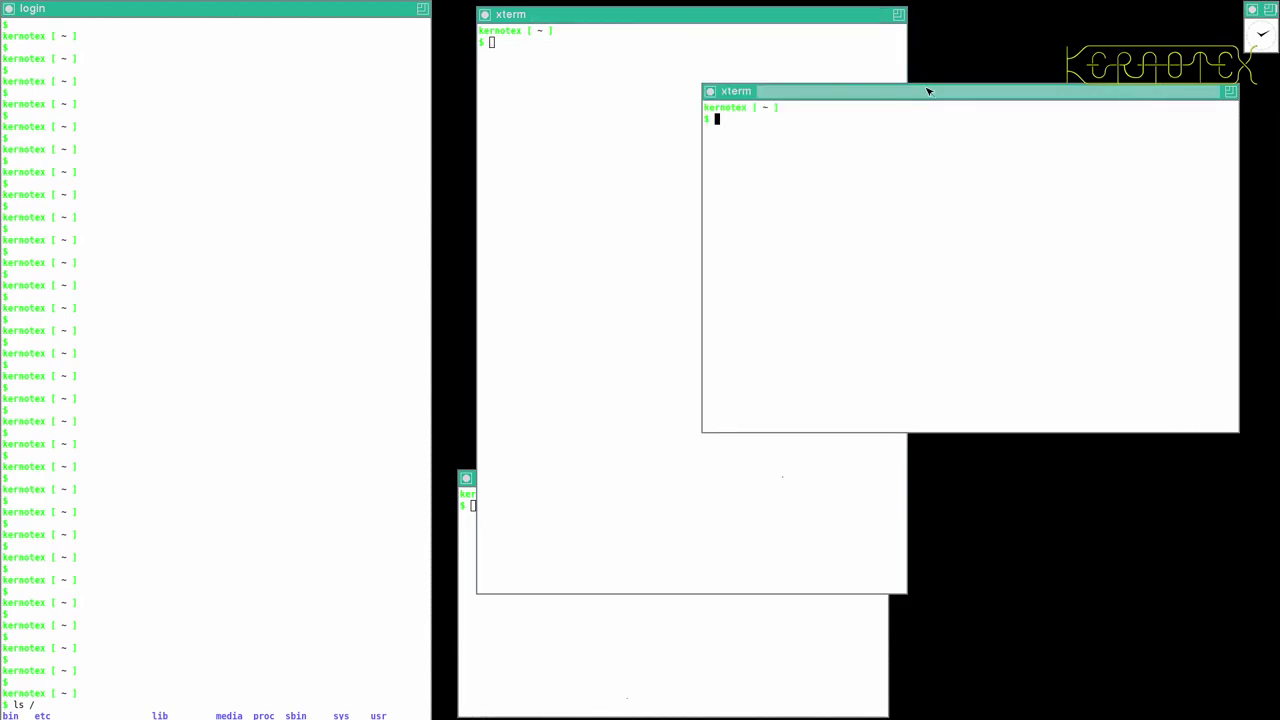
{"action": "left_click", "coordinate": [755, 18]}
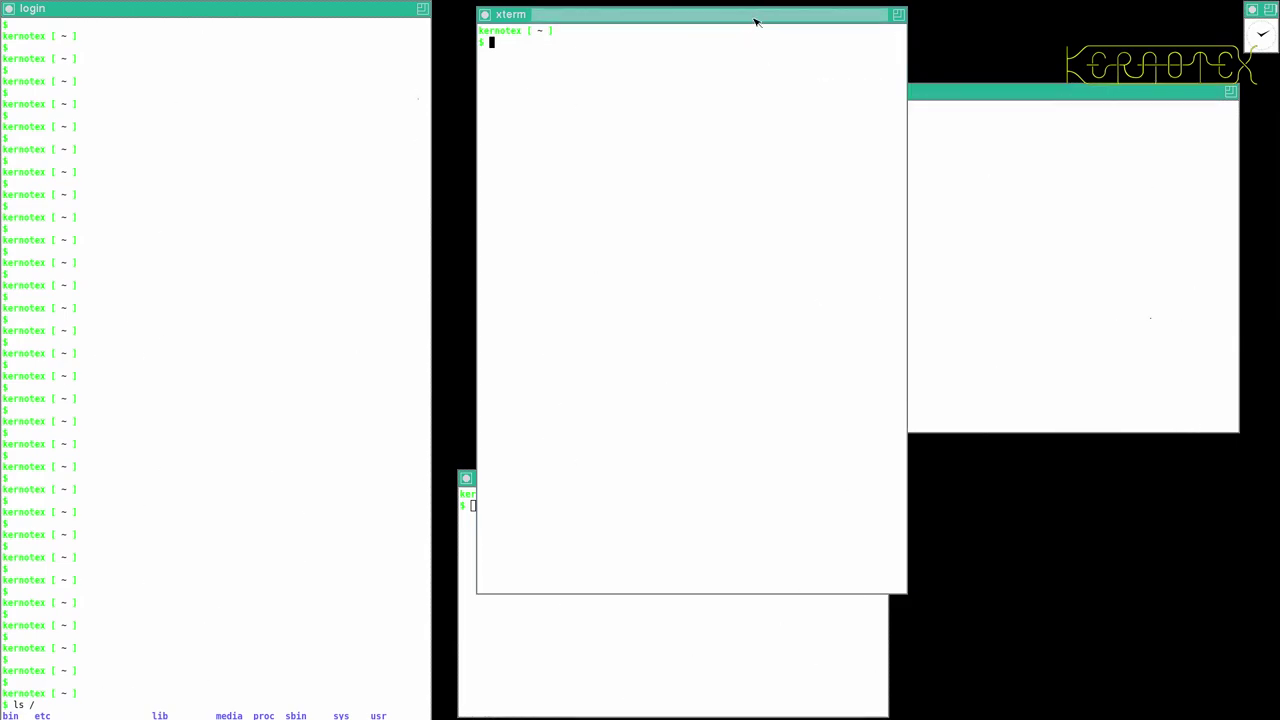
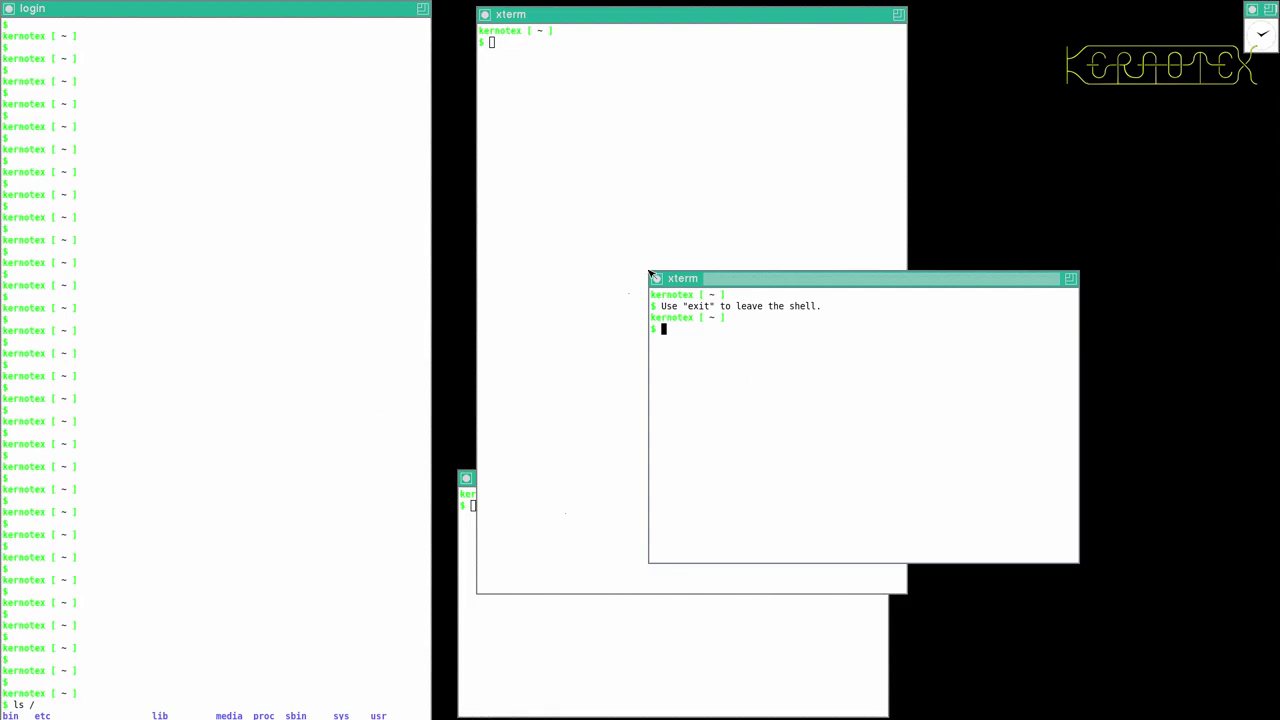
Close the newest small xterm and the tall xterm by ending their shells
{"action": "left_click", "coordinate": [649, 272]}
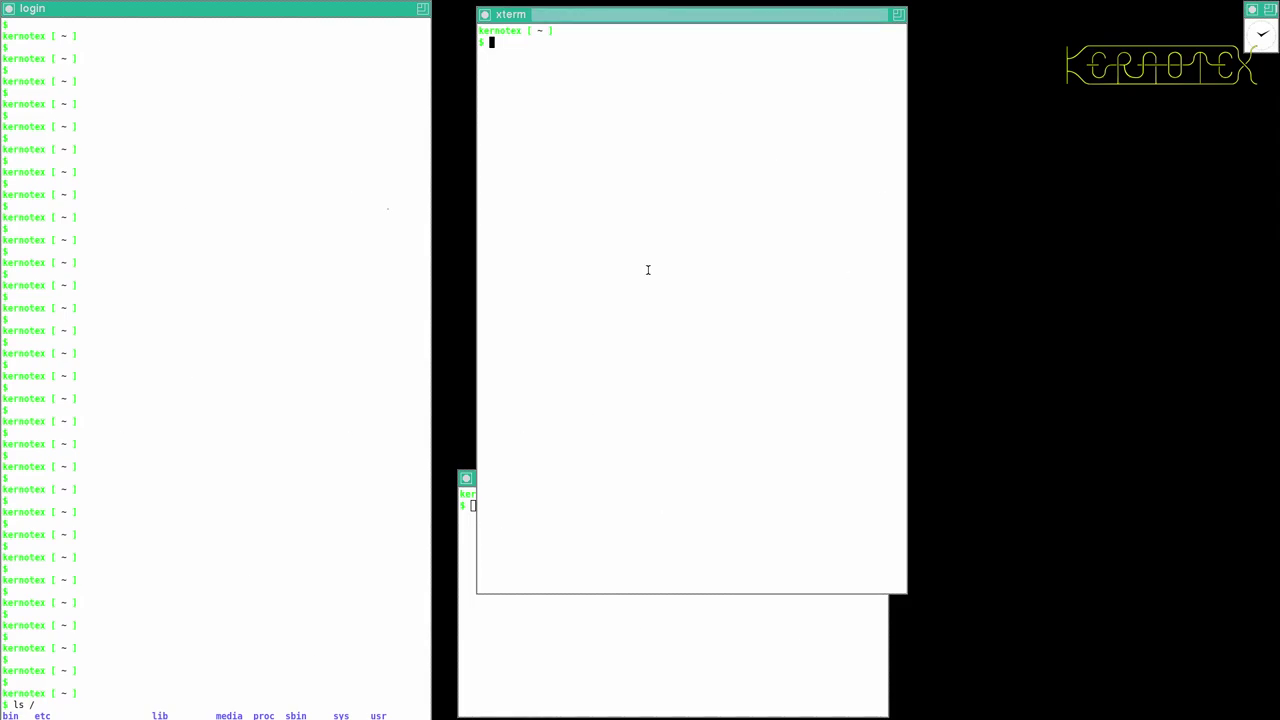
{"action": "key", "text": "ctrl+d"}
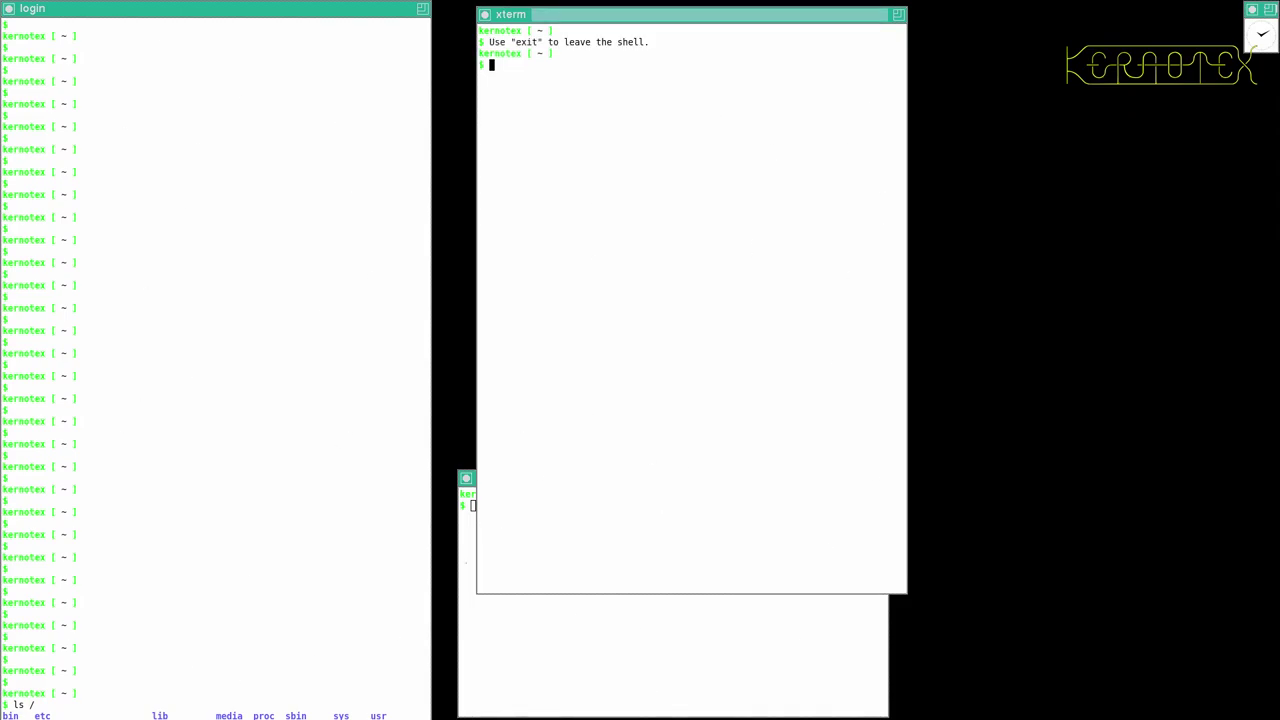
{"action": "key", "text": "ctrl+d"}
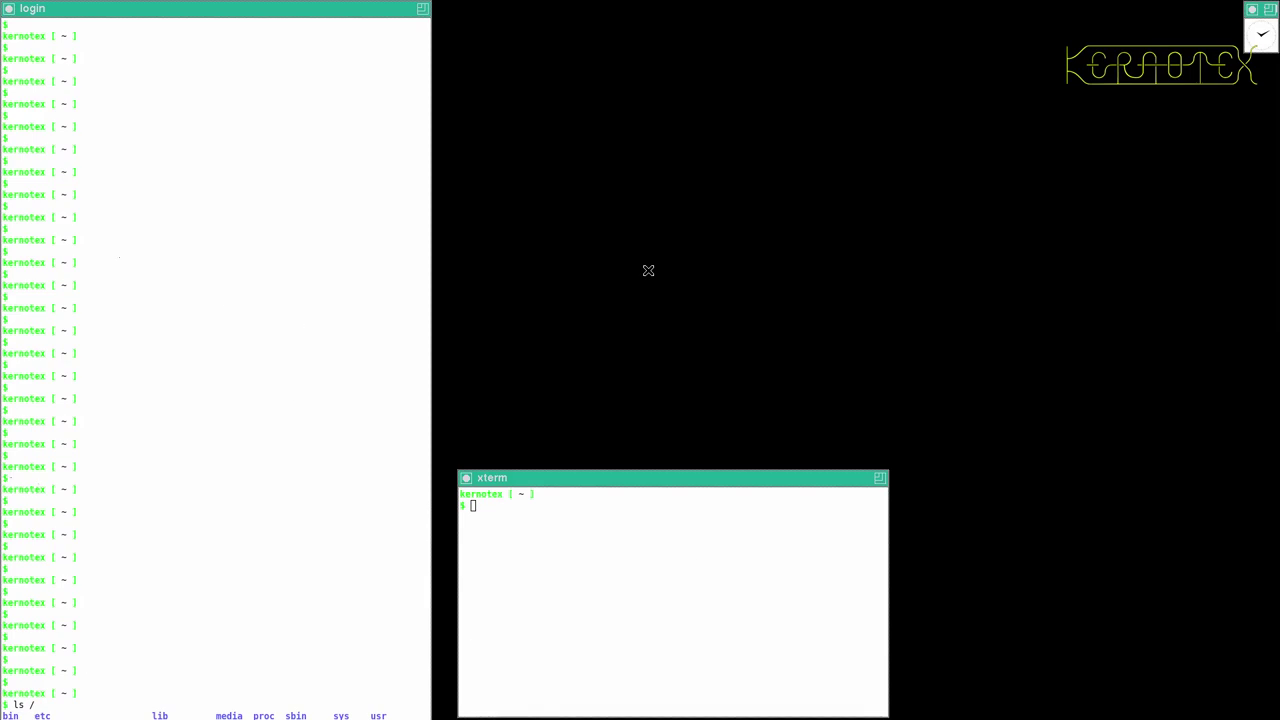
Open a new xterm from twm, place it above the remaining xterm, and run top in it
{"action": "left_click_drag", "start_coordinate": [648, 270], "coordinate": [679, 450]}
{"action": "left_click", "coordinate": [706, 80]}
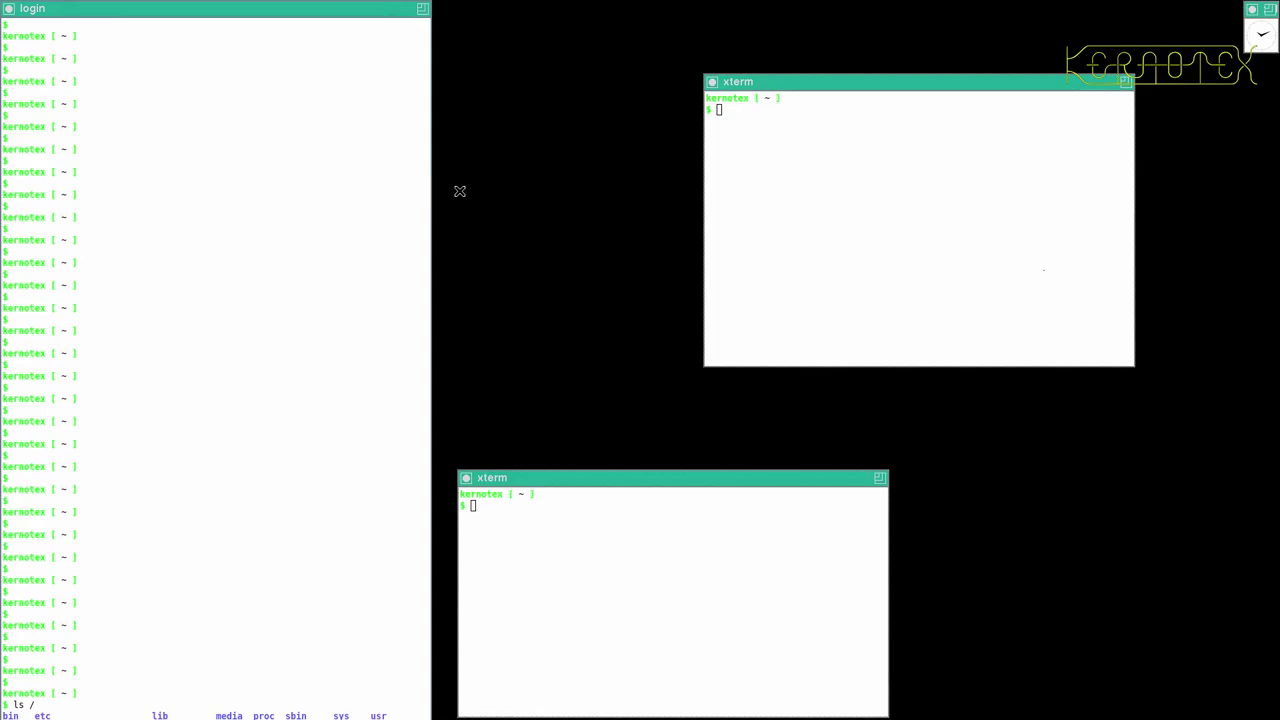
{"action": "type", "text": "t"}
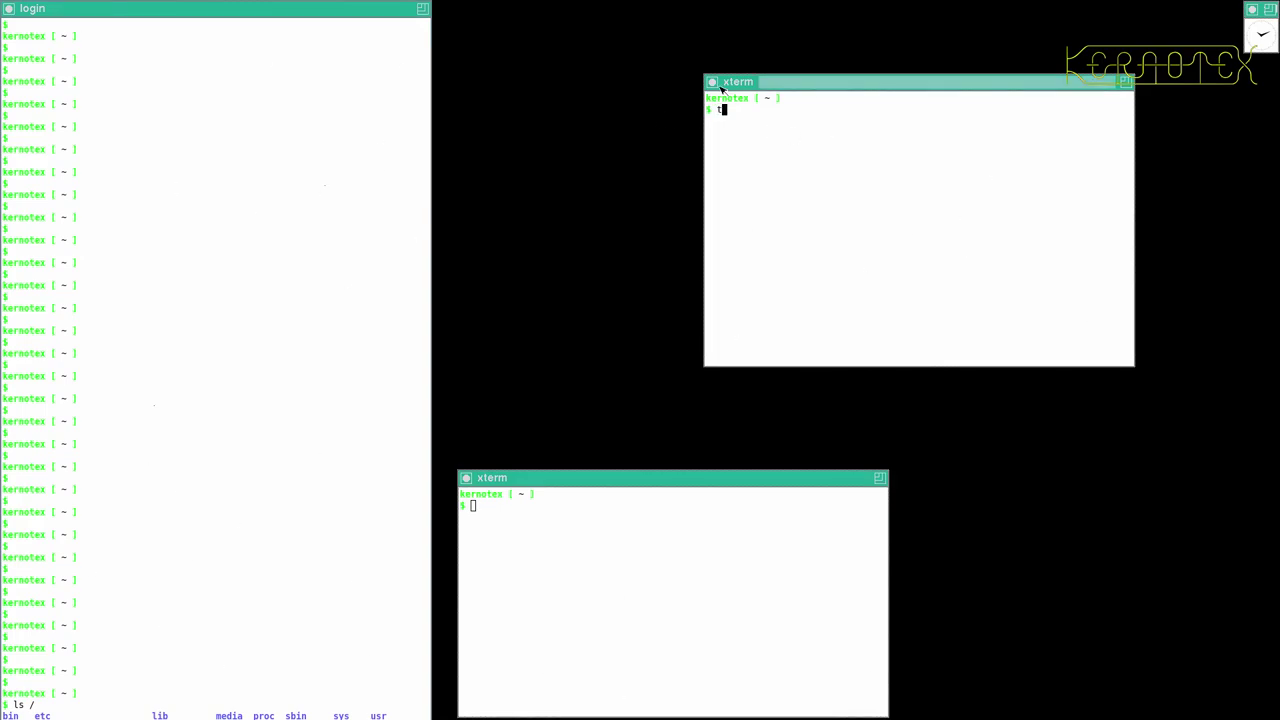
{"action": "type", "text": "op"}
{"action": "key", "text": "Return"}
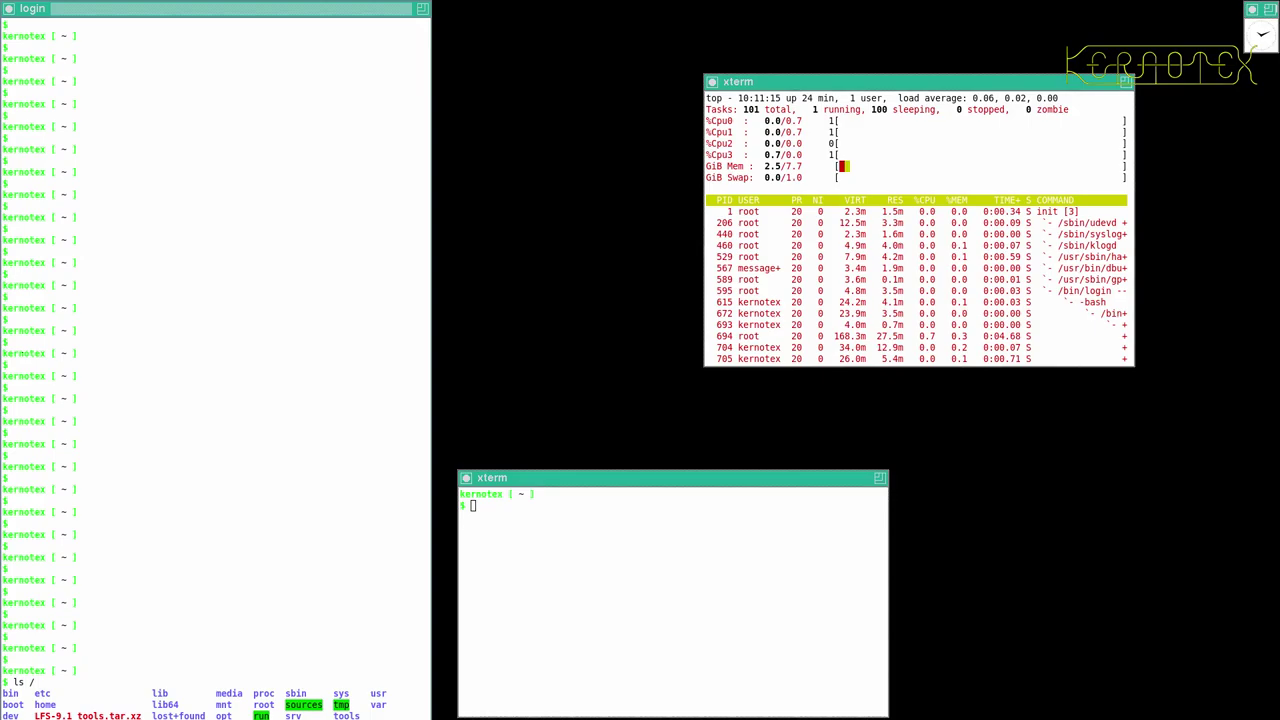
Terminate the running X server and start a fresh graphical session with startx
{"action": "key", "text": "ctrl+alt+BackSpace"}
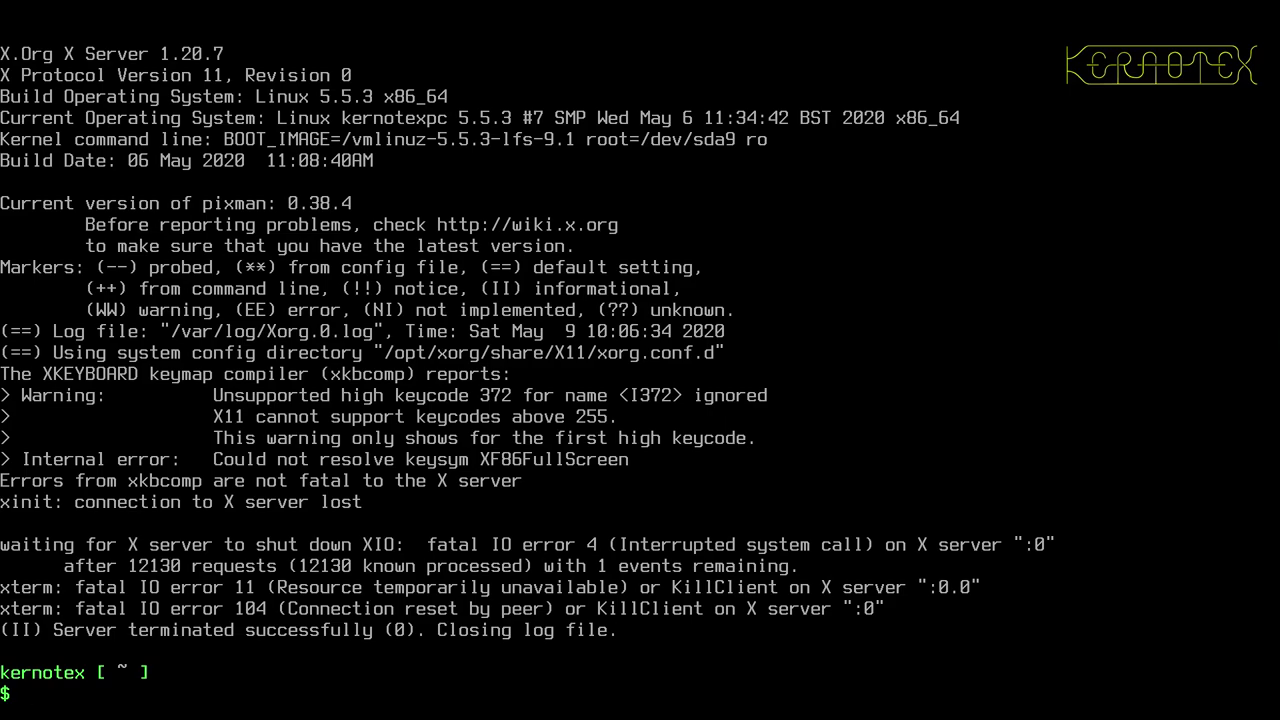
{"action": "type", "text": "startx"}
{"action": "key", "text": "Return"}
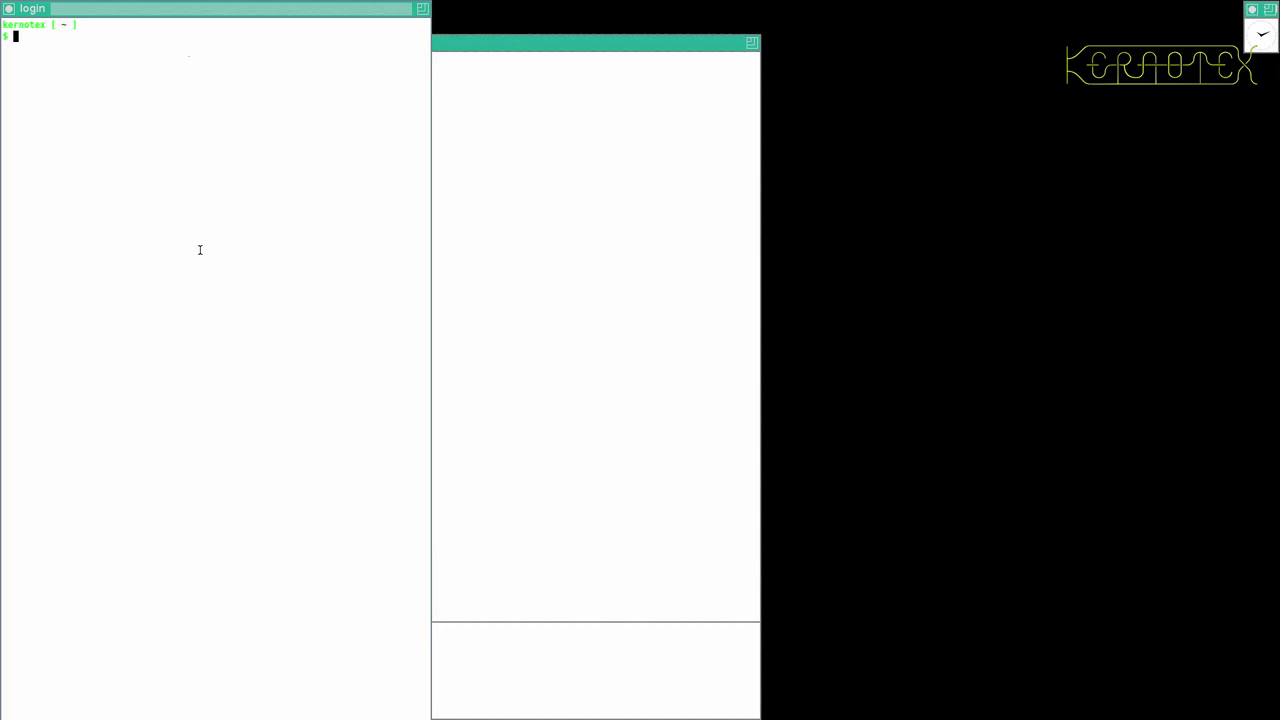
Run the process monitor top in the login terminal and quit it
{"action": "type", "text": "top"}
{"action": "key", "text": "Return"}
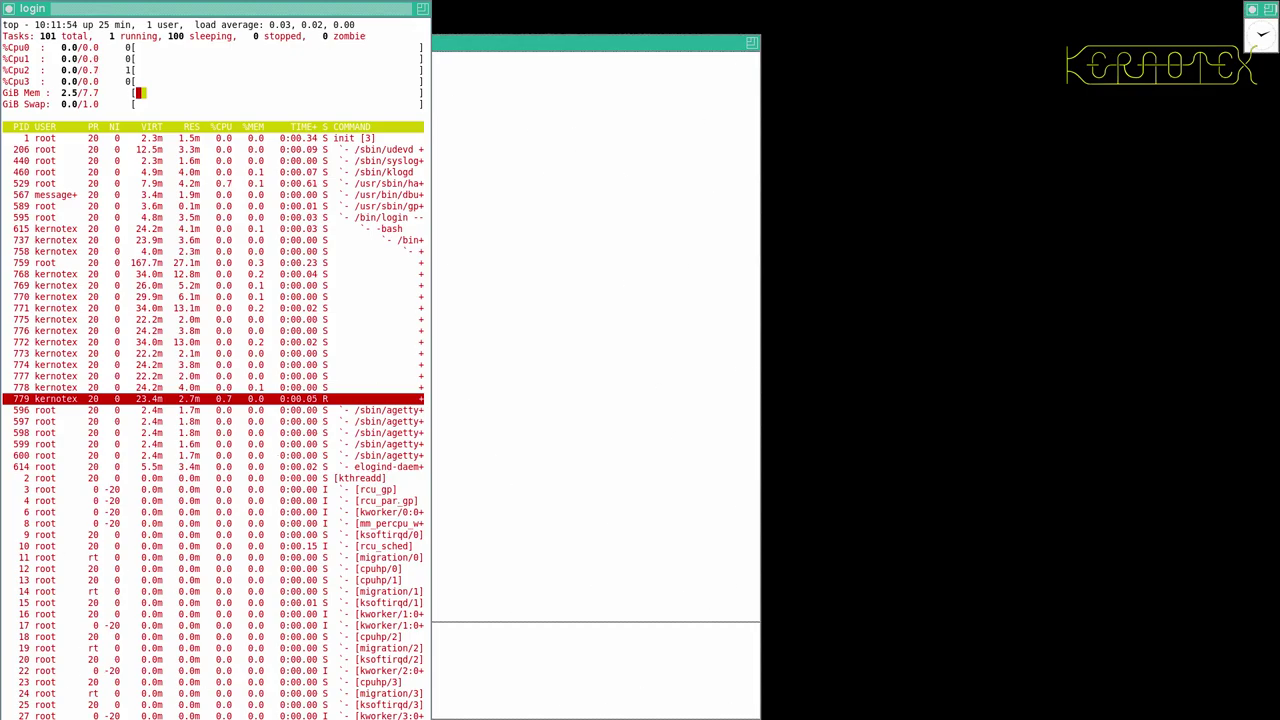
{"action": "key", "text": "l"}
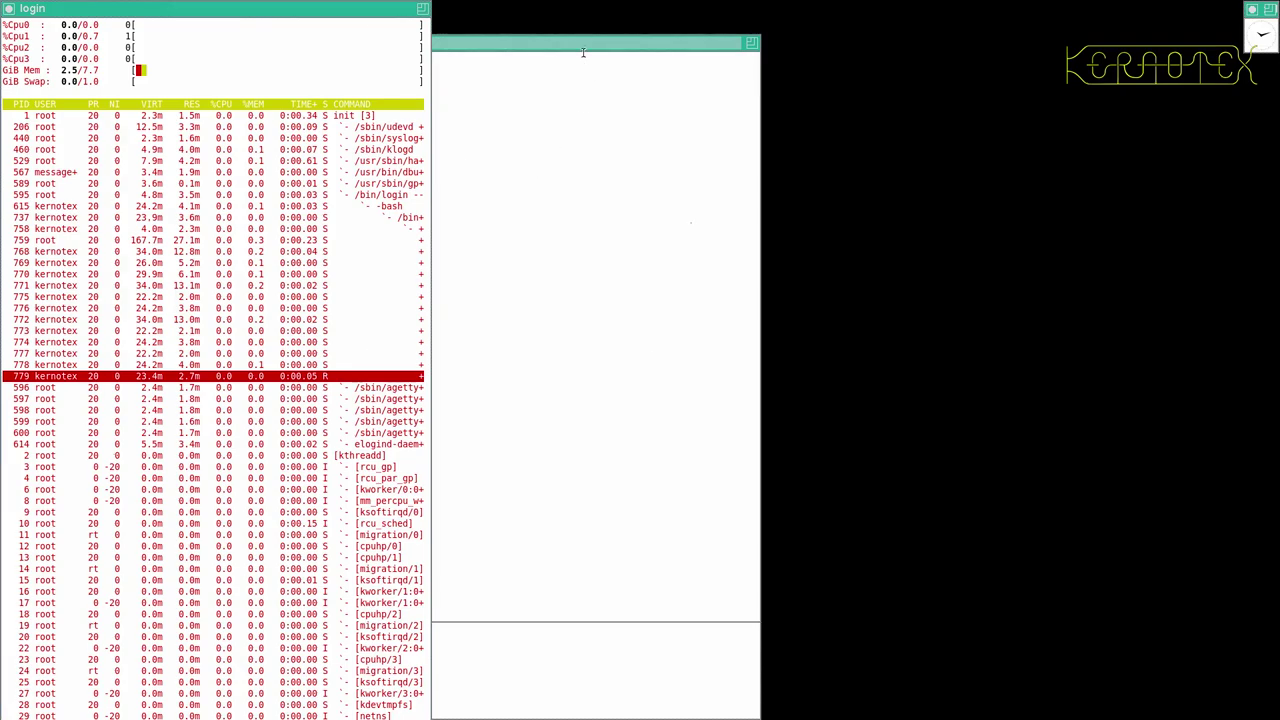
Move the tall and the short xterm windows clear of the login terminal, with the short one below
{"action": "left_click_drag", "start_coordinate": [583, 44], "coordinate": [708, 30]}
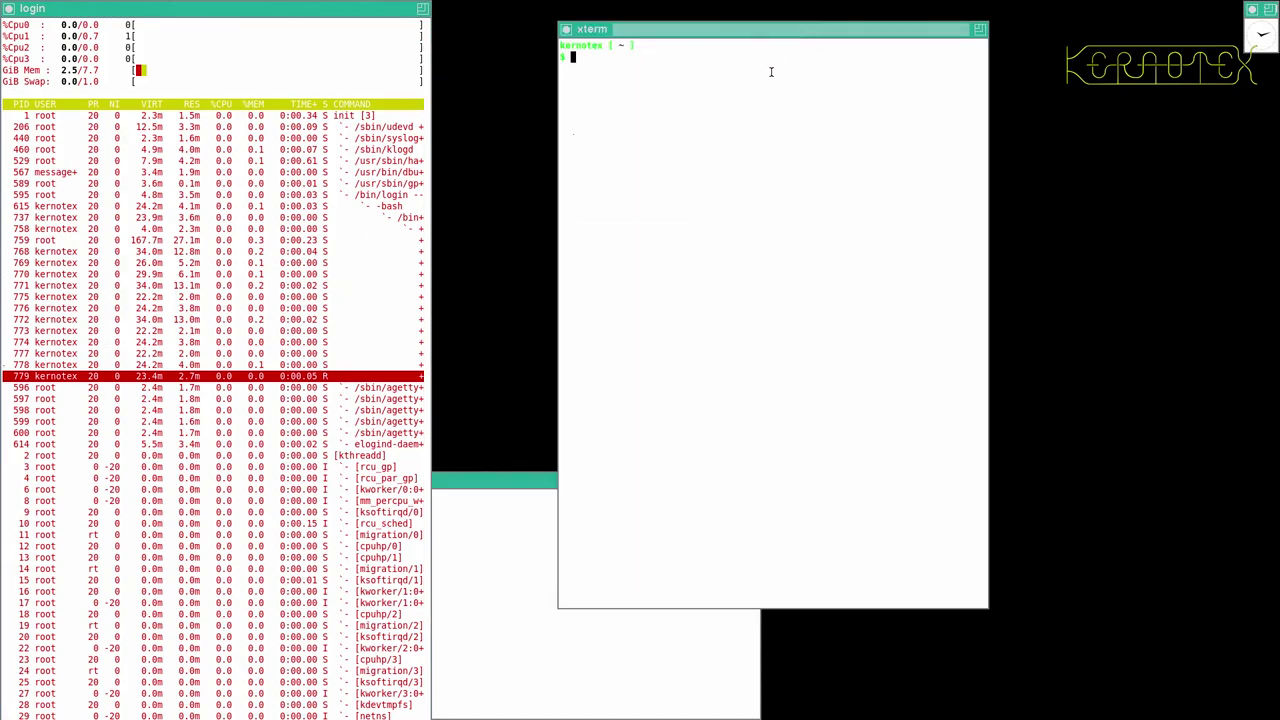
{"action": "left_click_drag", "start_coordinate": [537, 472], "coordinate": [760, 443]}
{"action": "left_click_drag", "start_coordinate": [1065, 304], "coordinate": [1083, 564]}
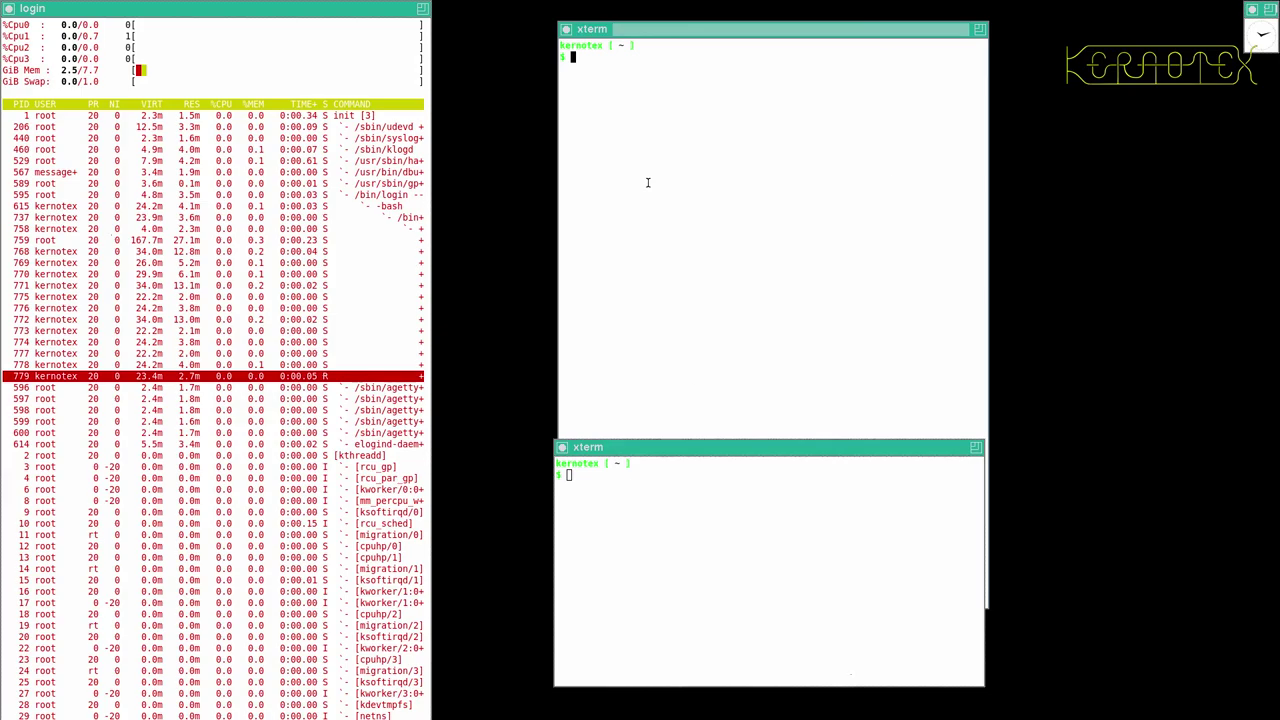
Examine the tall xterm's Main Options and VT Options without choosing anything
{"action": "left_click", "coordinate": [650, 185], "text": "ctrl"}
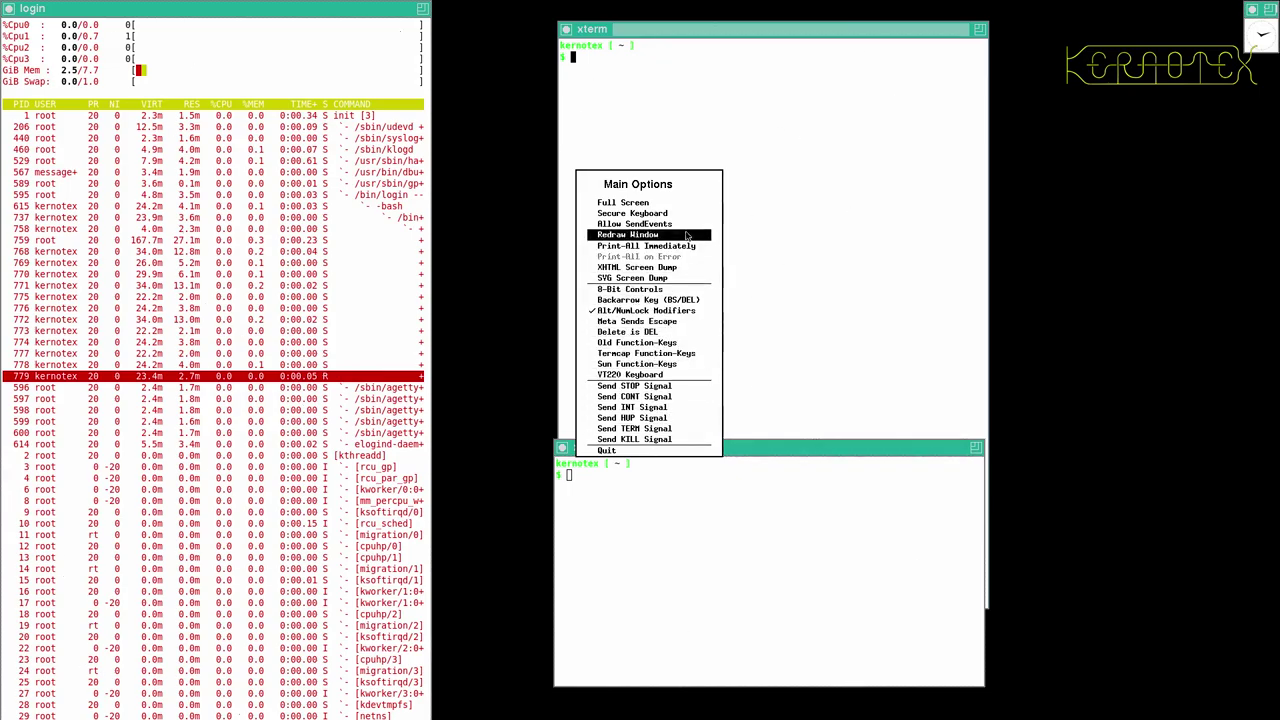
{"action": "left_click", "coordinate": [726, 128]}
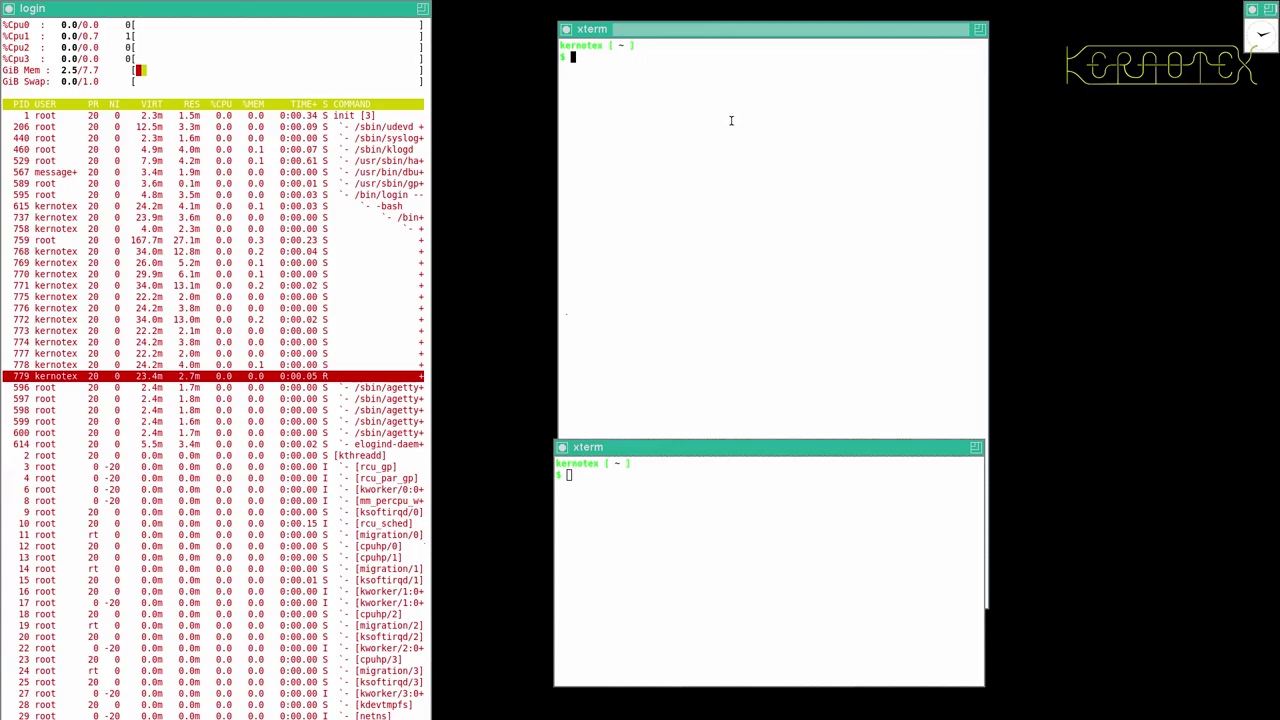
{"action": "middle_click", "coordinate": [730, 120], "text": "ctrl"}
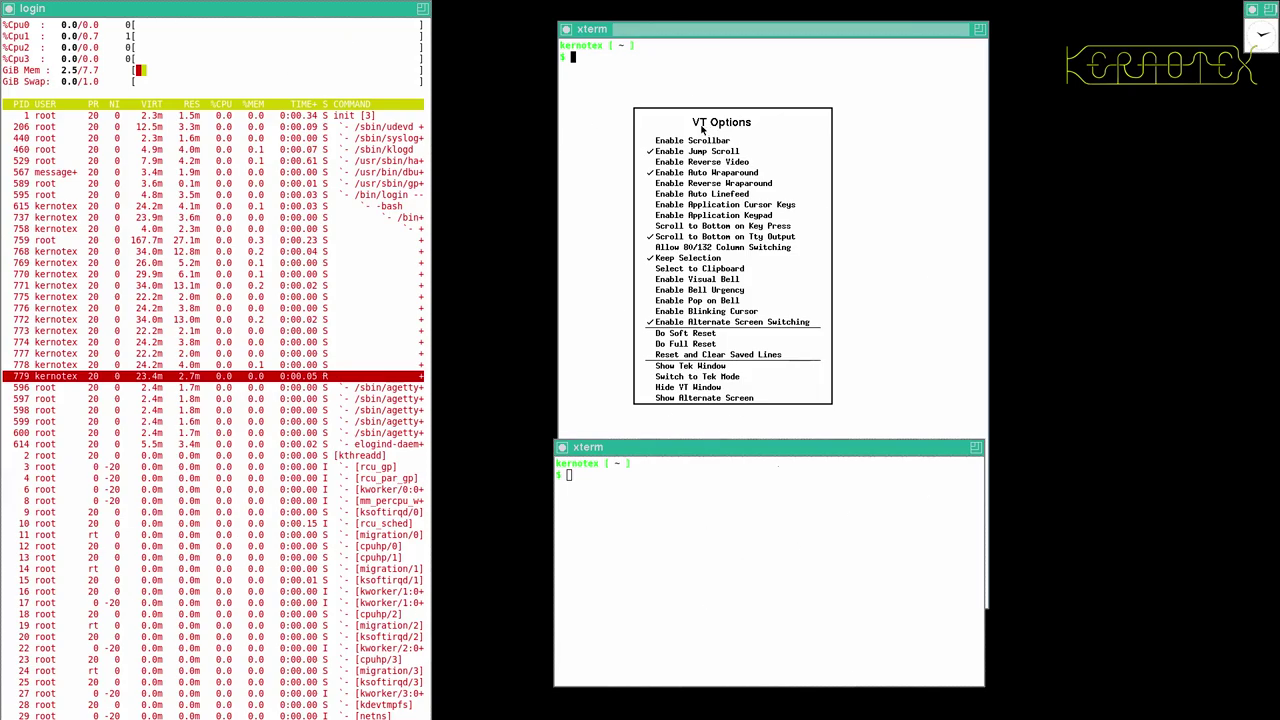
{"action": "left_click_drag", "start_coordinate": [703, 127], "coordinate": [986, 340]}
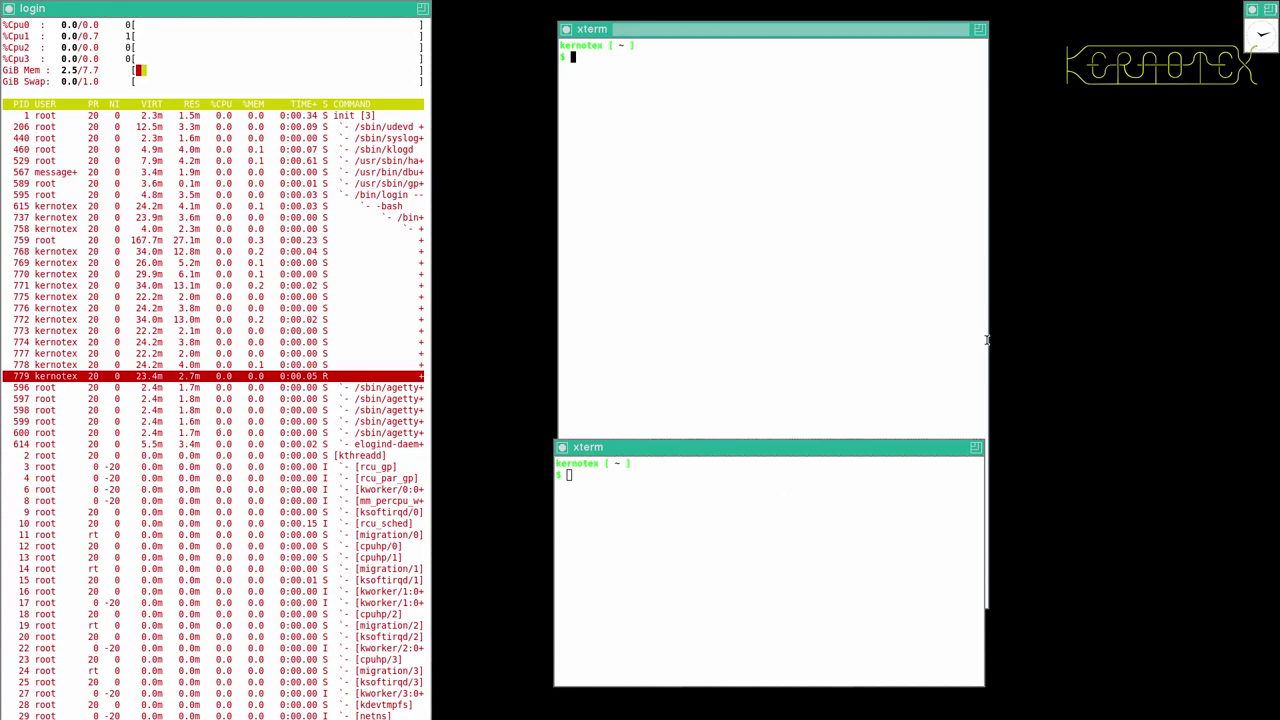
Review the tall xterm's VT Fonts options and set its font size to Large
{"action": "right_click", "coordinate": [724, 185], "text": "ctrl"}
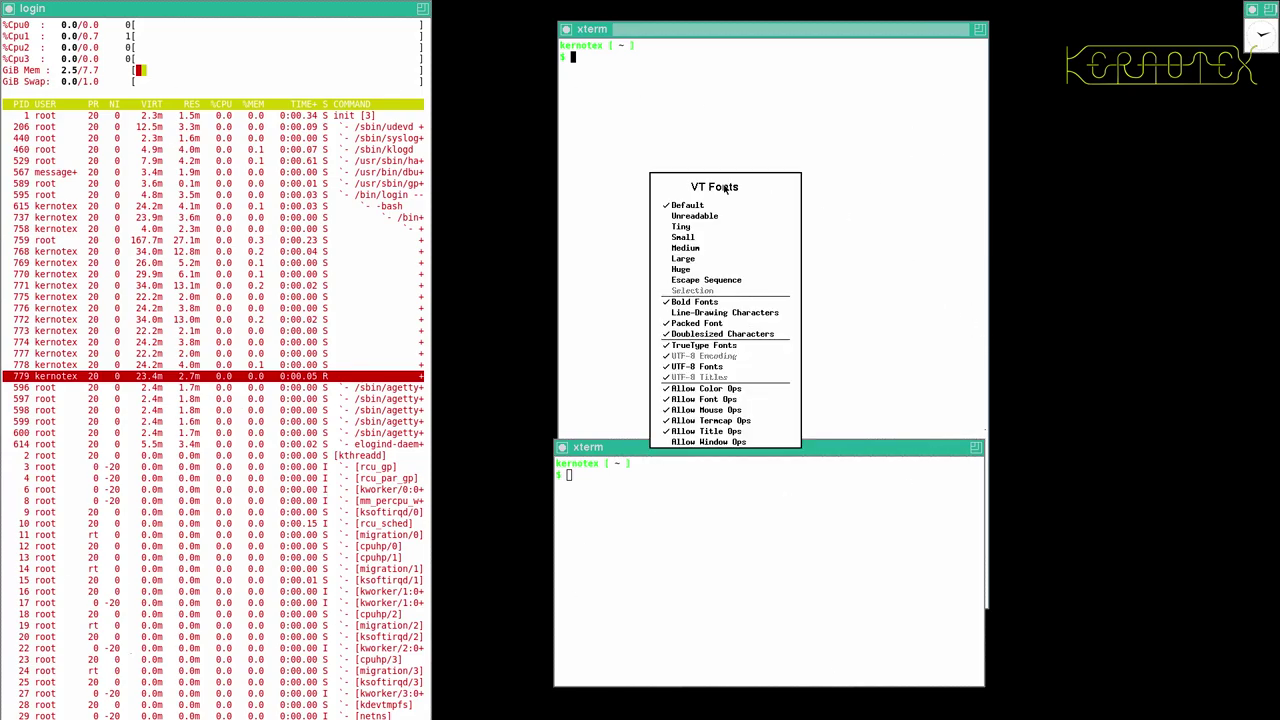
{"action": "left_click_drag", "start_coordinate": [724, 185], "coordinate": [598, 276]}
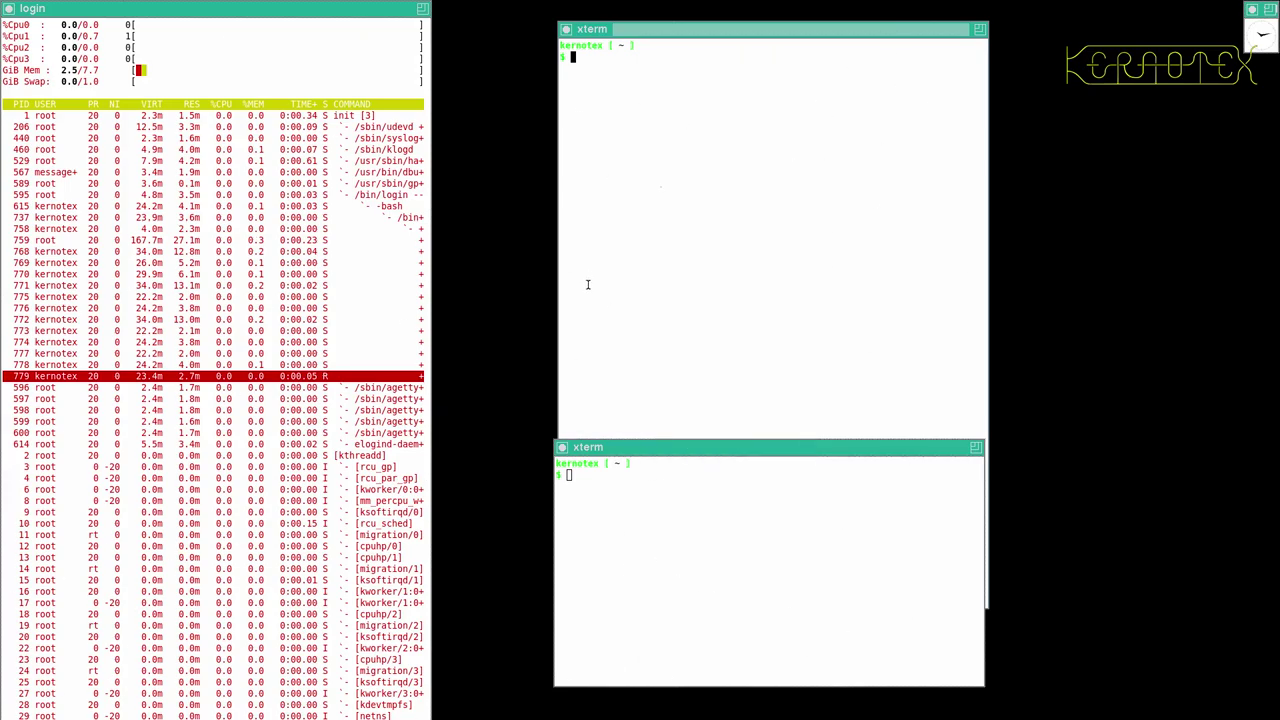
{"action": "right_click", "coordinate": [644, 215], "text": "ctrl"}
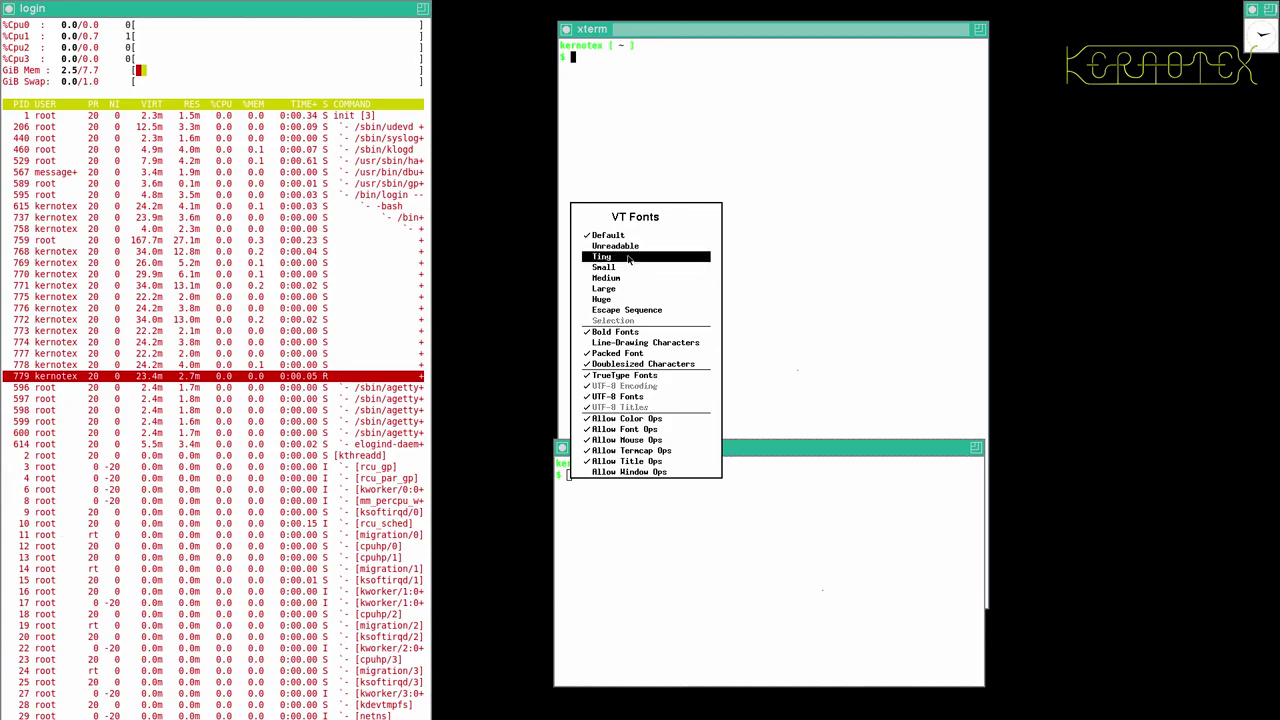
{"action": "left_click", "coordinate": [614, 288]}
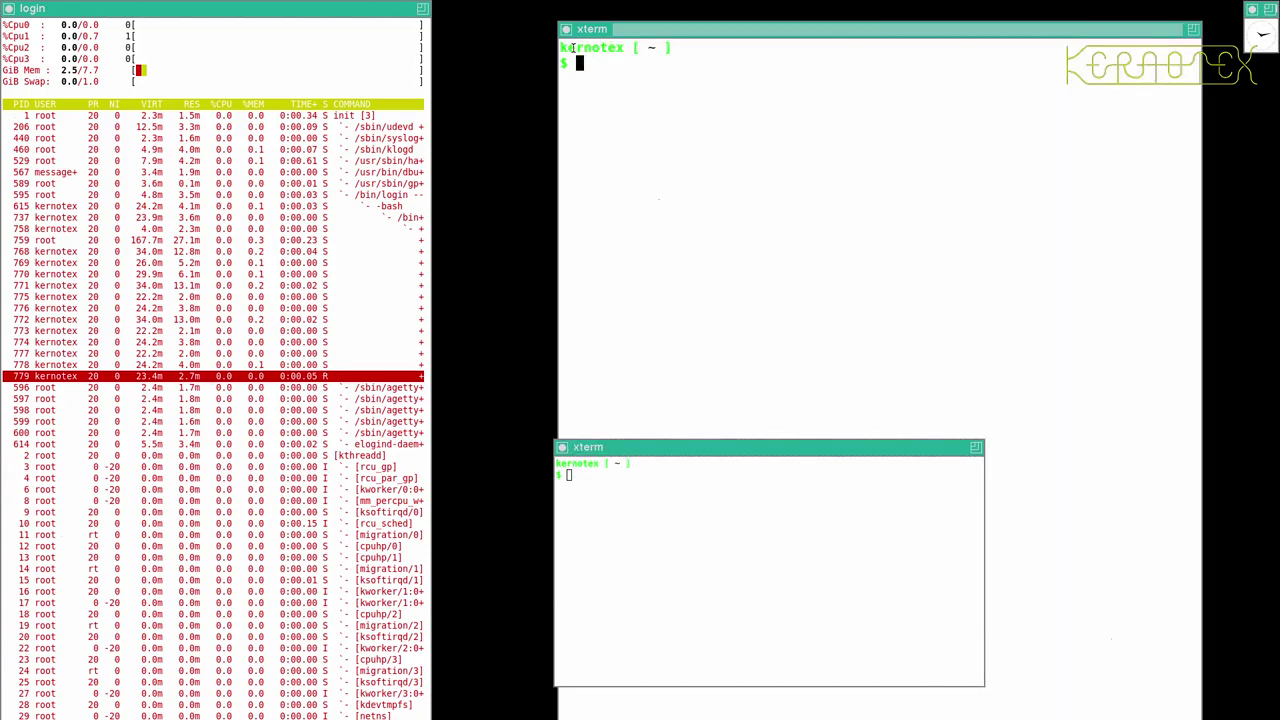
Switch the login terminal's font size to Huge, to Small and finally to Tiny
{"action": "right_click", "coordinate": [222, 110], "text": "ctrl"}
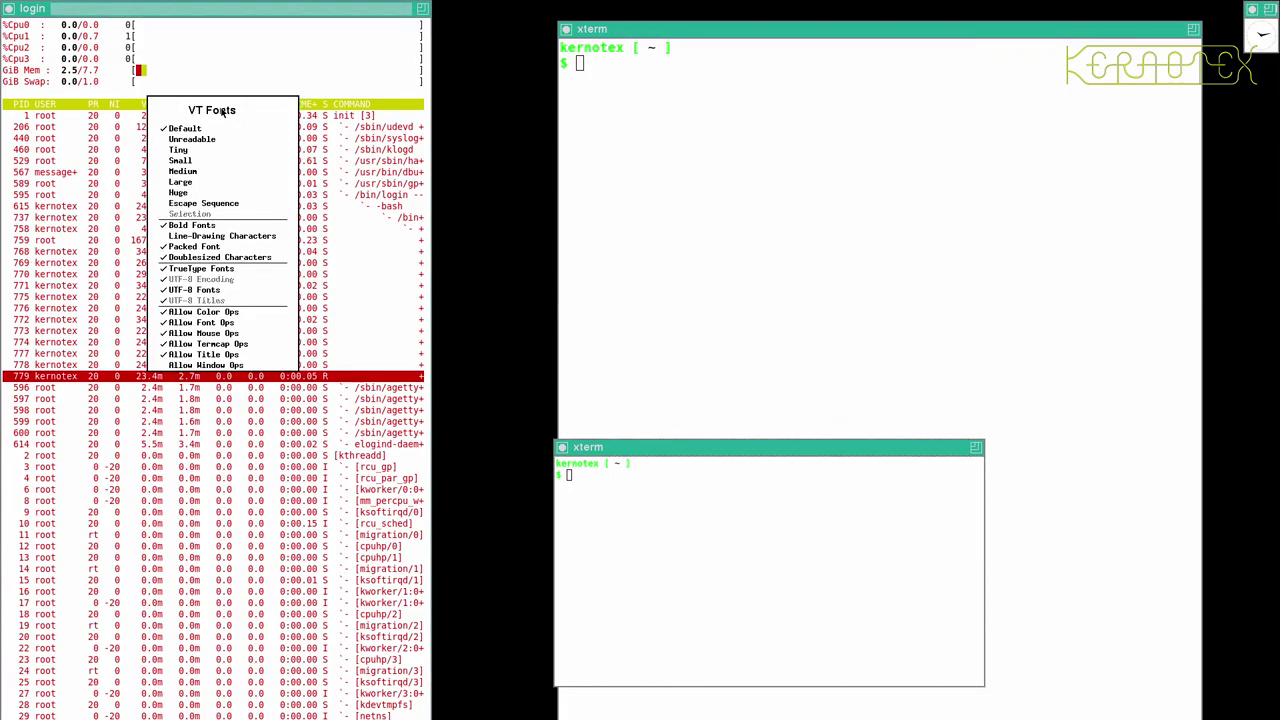
{"action": "left_click", "coordinate": [216, 192]}
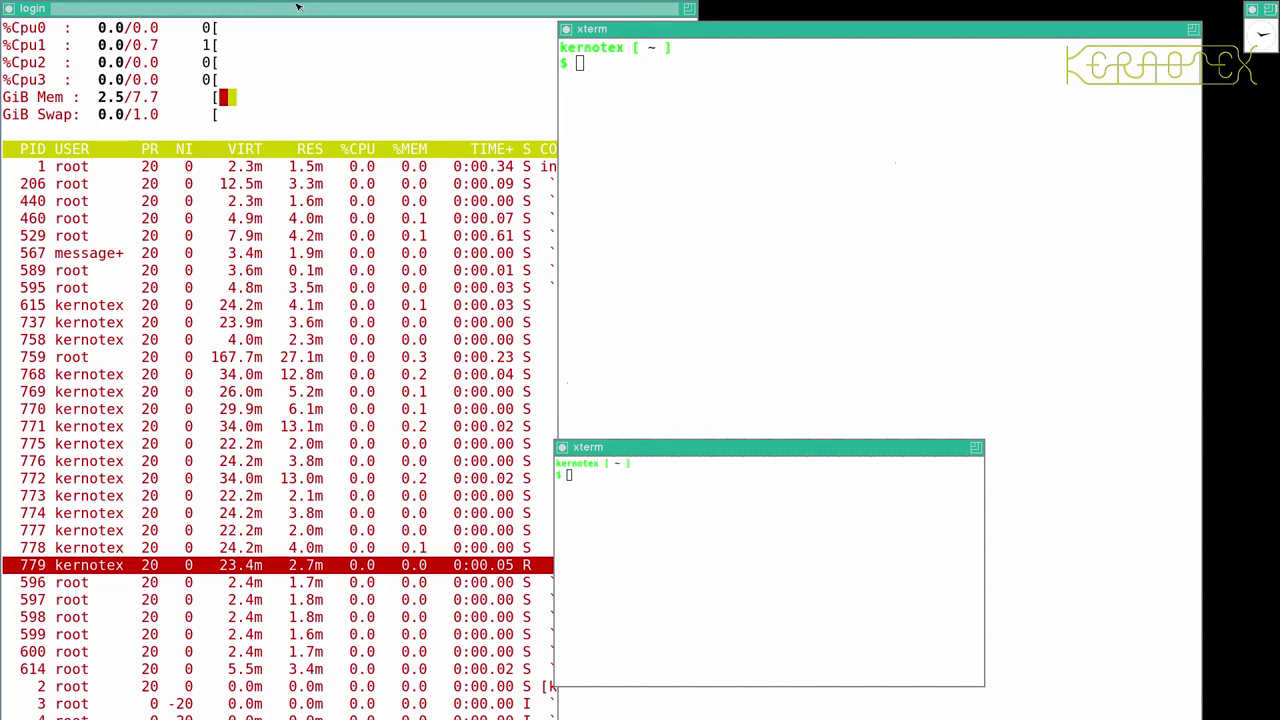
{"action": "right_click", "coordinate": [341, 414], "text": "ctrl"}
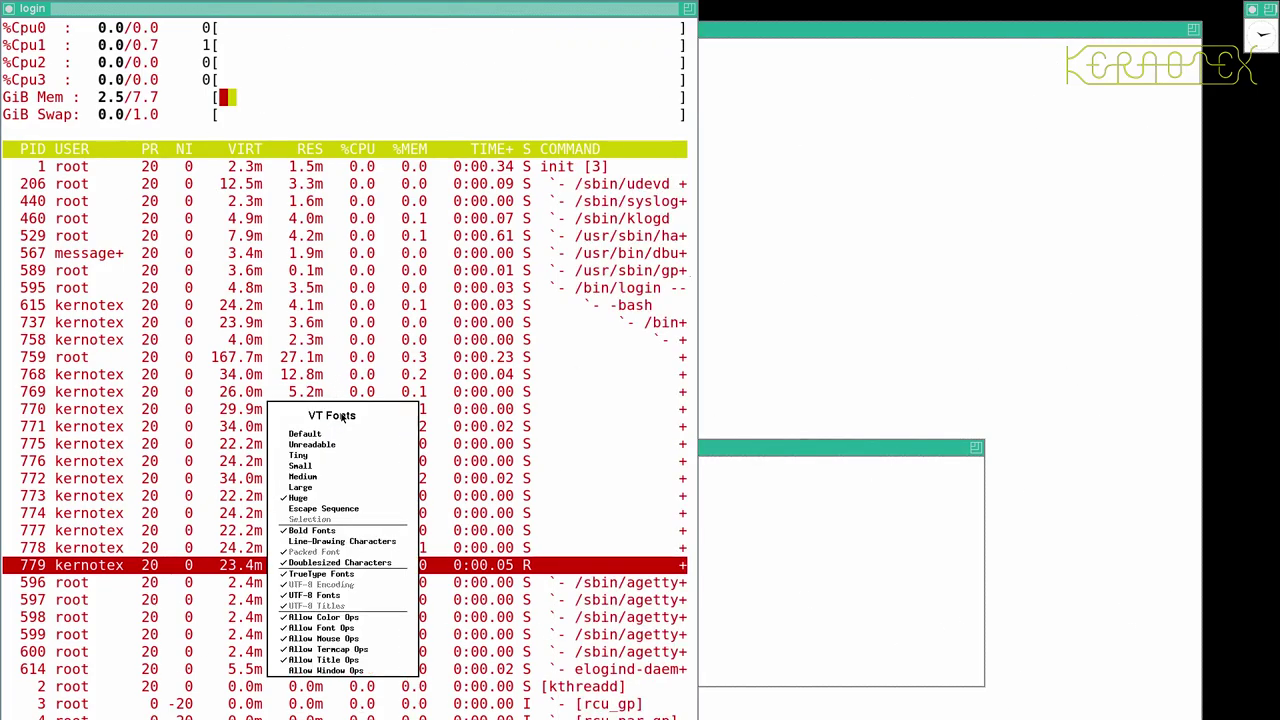
{"action": "left_click", "coordinate": [325, 467]}
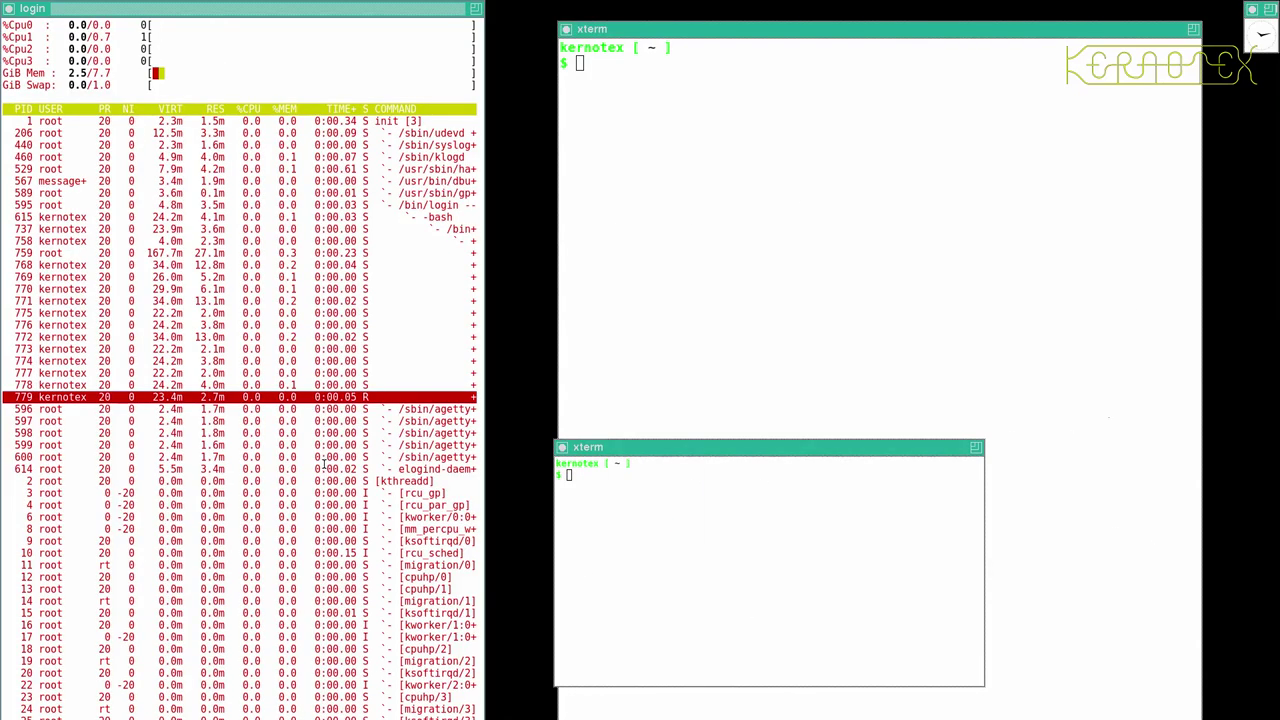
{"action": "right_click", "coordinate": [303, 279], "text": "ctrl"}
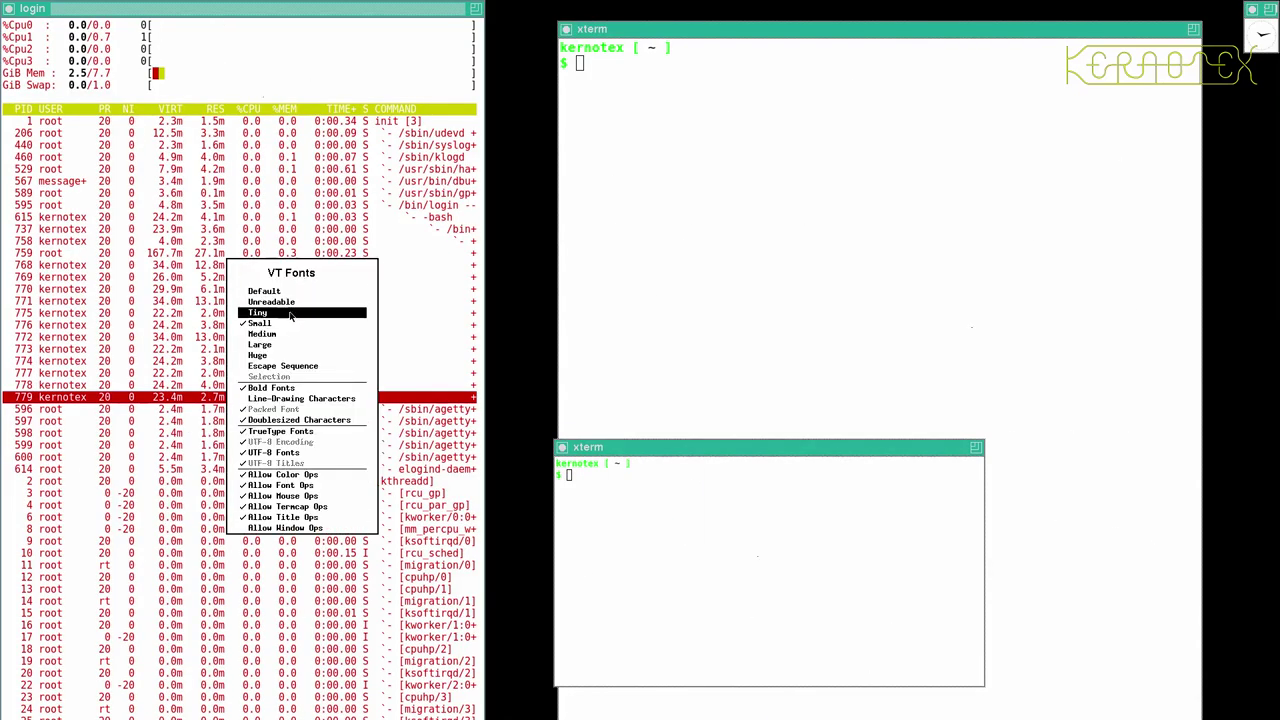
{"action": "left_click", "coordinate": [290, 316]}
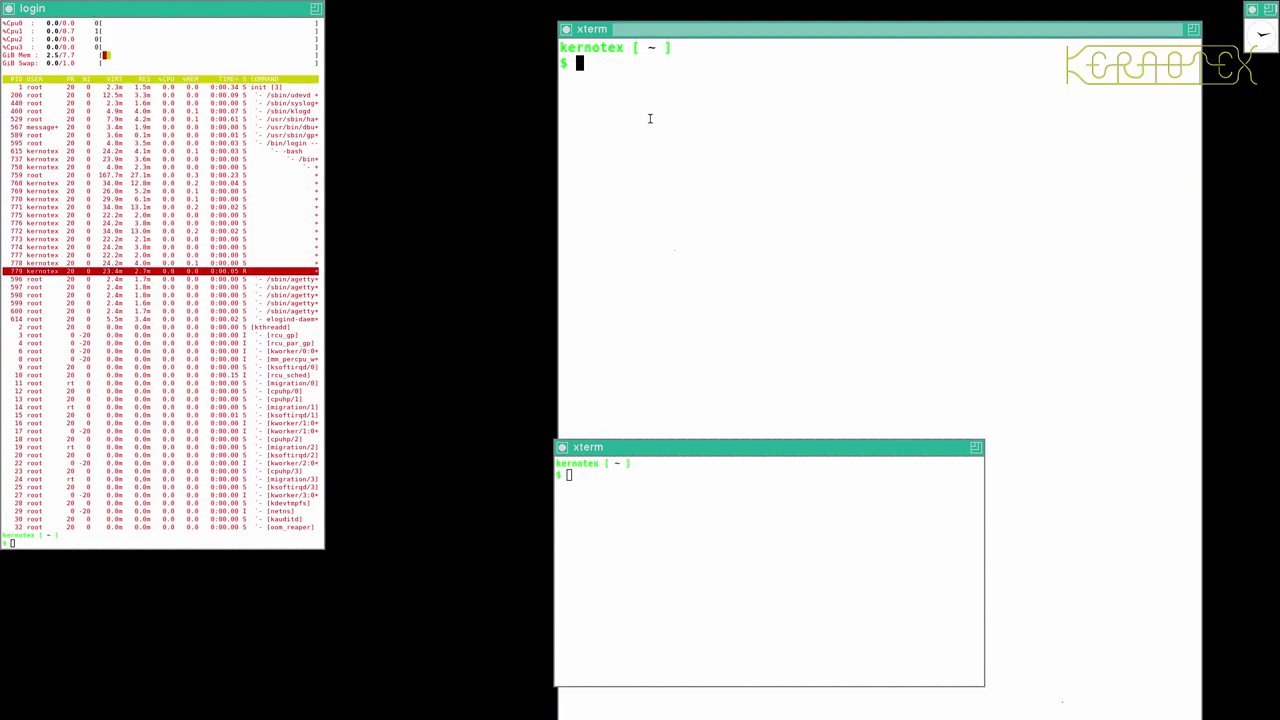
Enable reverse video in the tall xterm and in the login terminal
{"action": "double_click", "coordinate": [656, 266]}
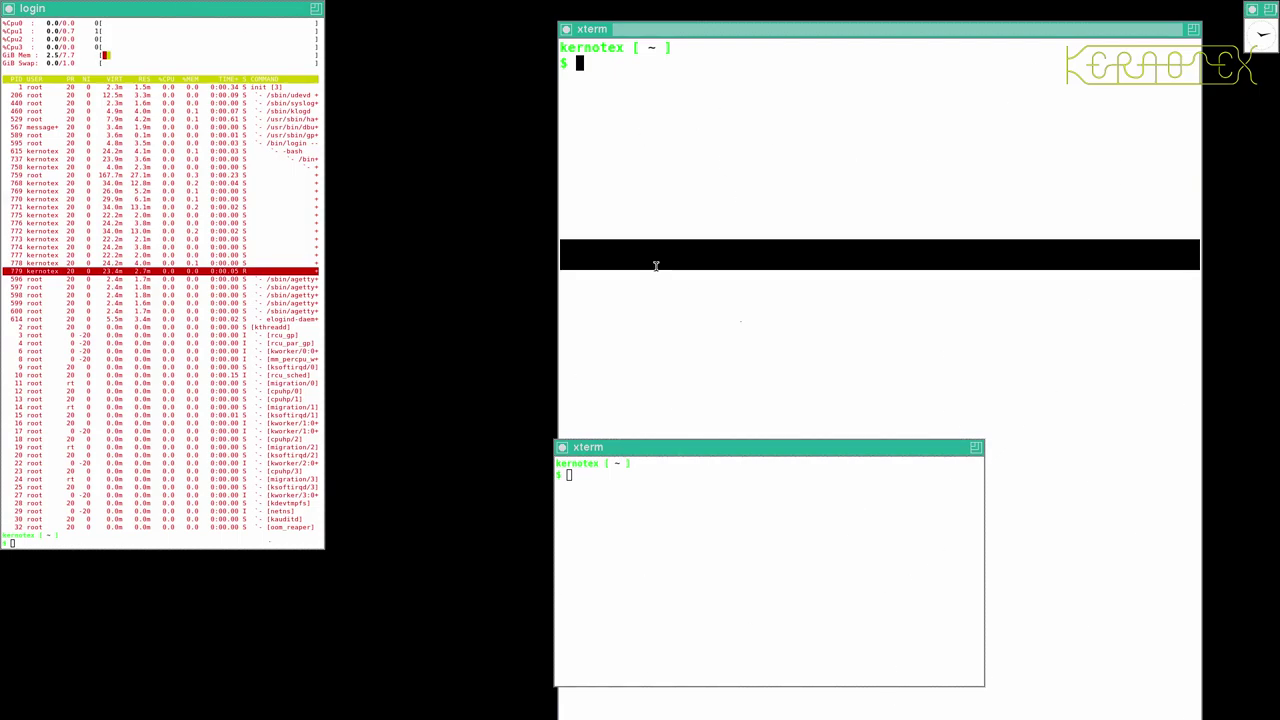
{"action": "left_click", "coordinate": [658, 236]}
{"action": "right_click", "coordinate": [656, 220], "text": "ctrl"}
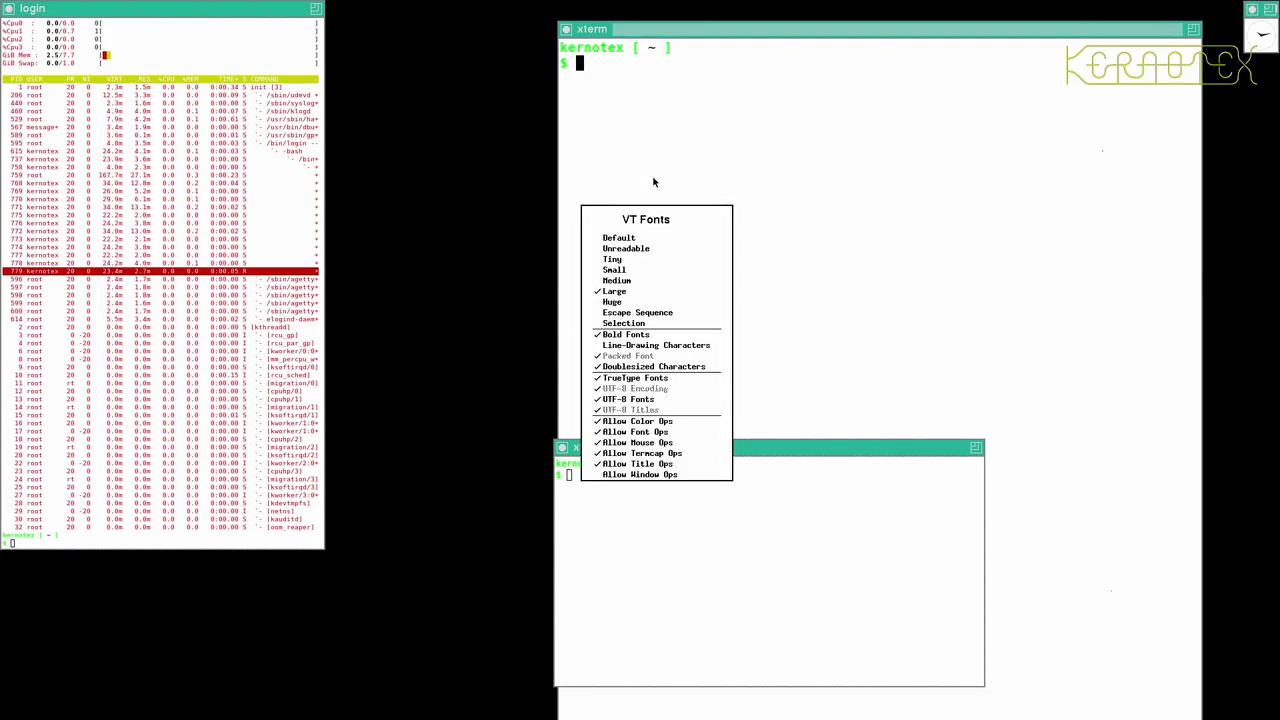
{"action": "middle_click", "coordinate": [660, 185], "text": "ctrl"}
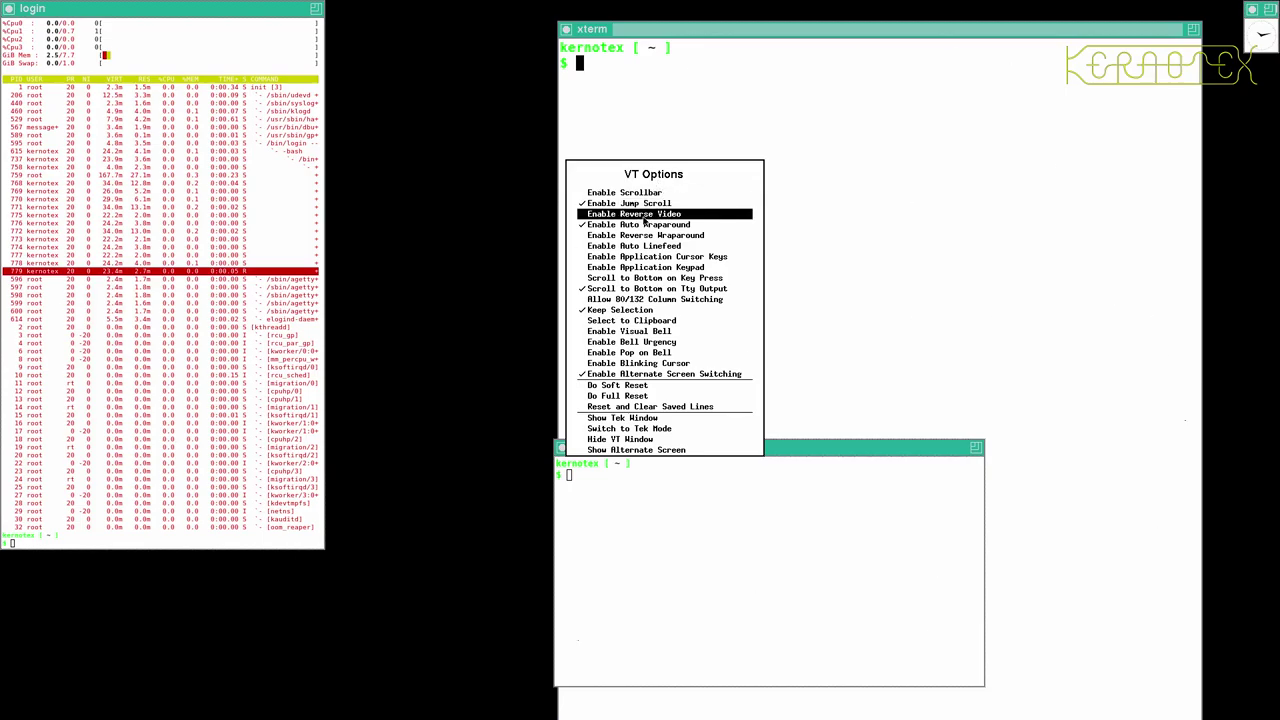
{"action": "left_click", "coordinate": [643, 215]}
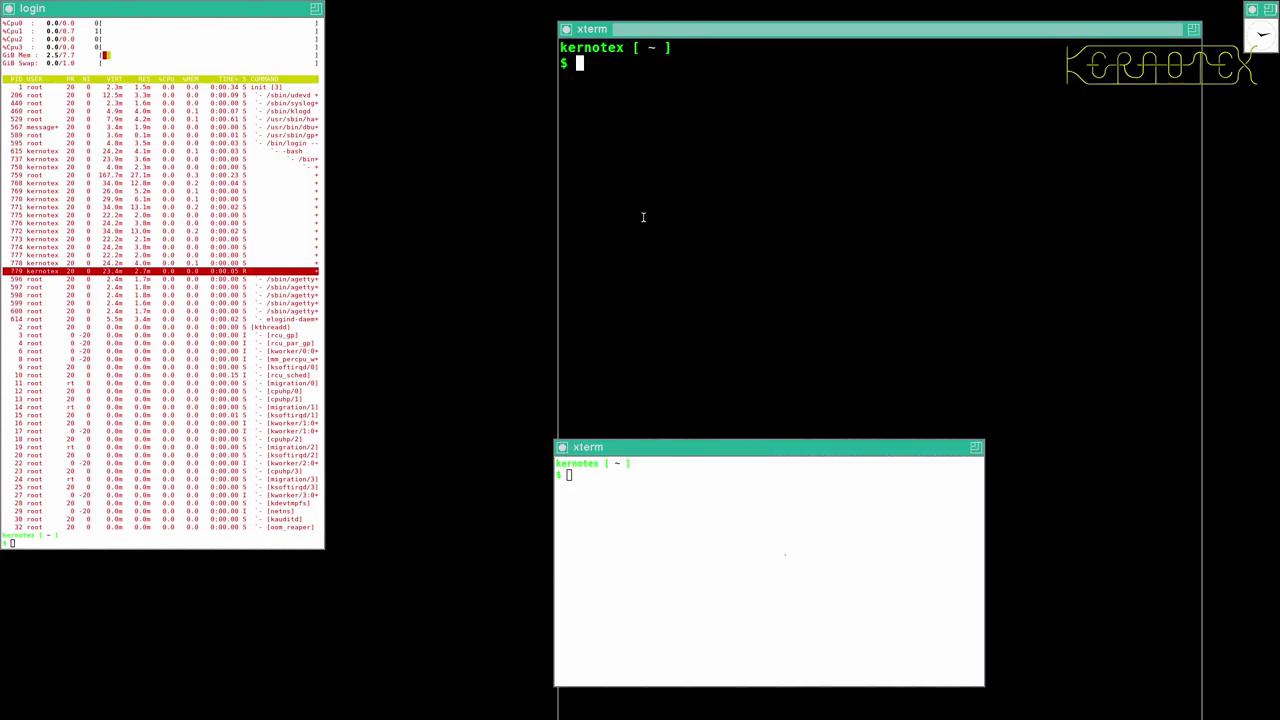
{"action": "middle_click", "coordinate": [257, 232], "text": "ctrl"}
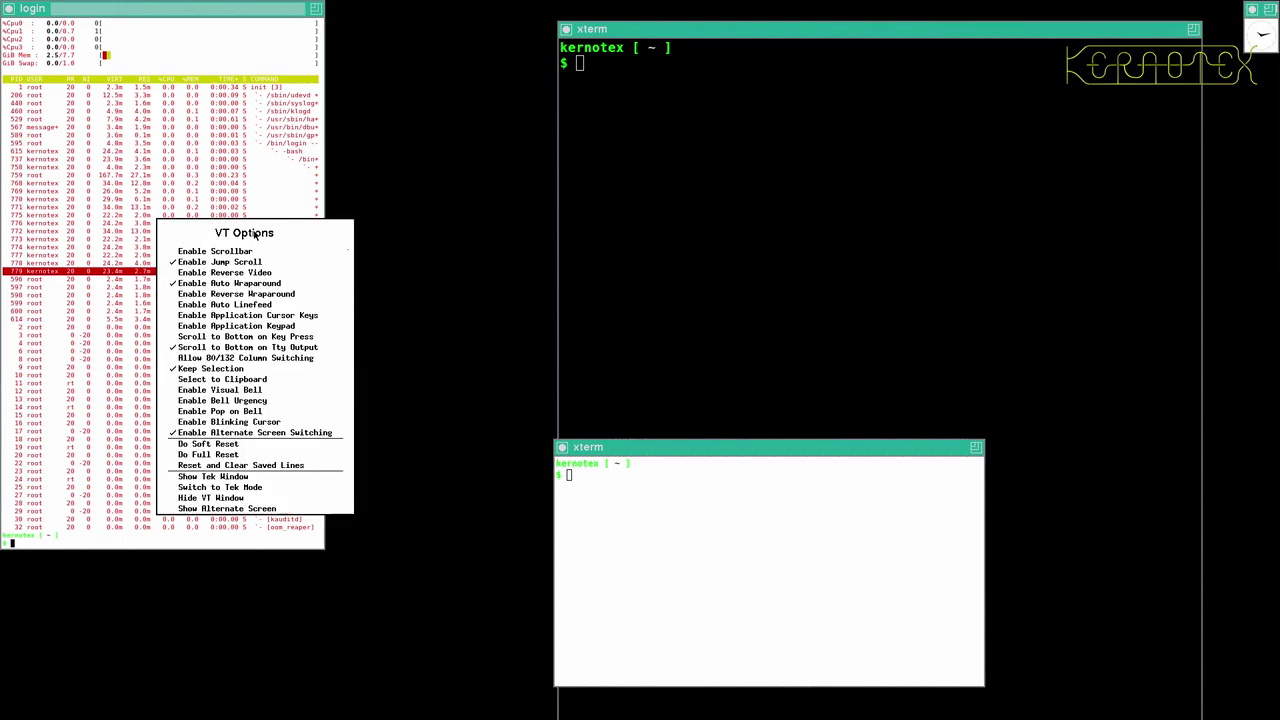
{"action": "left_click", "coordinate": [232, 272]}
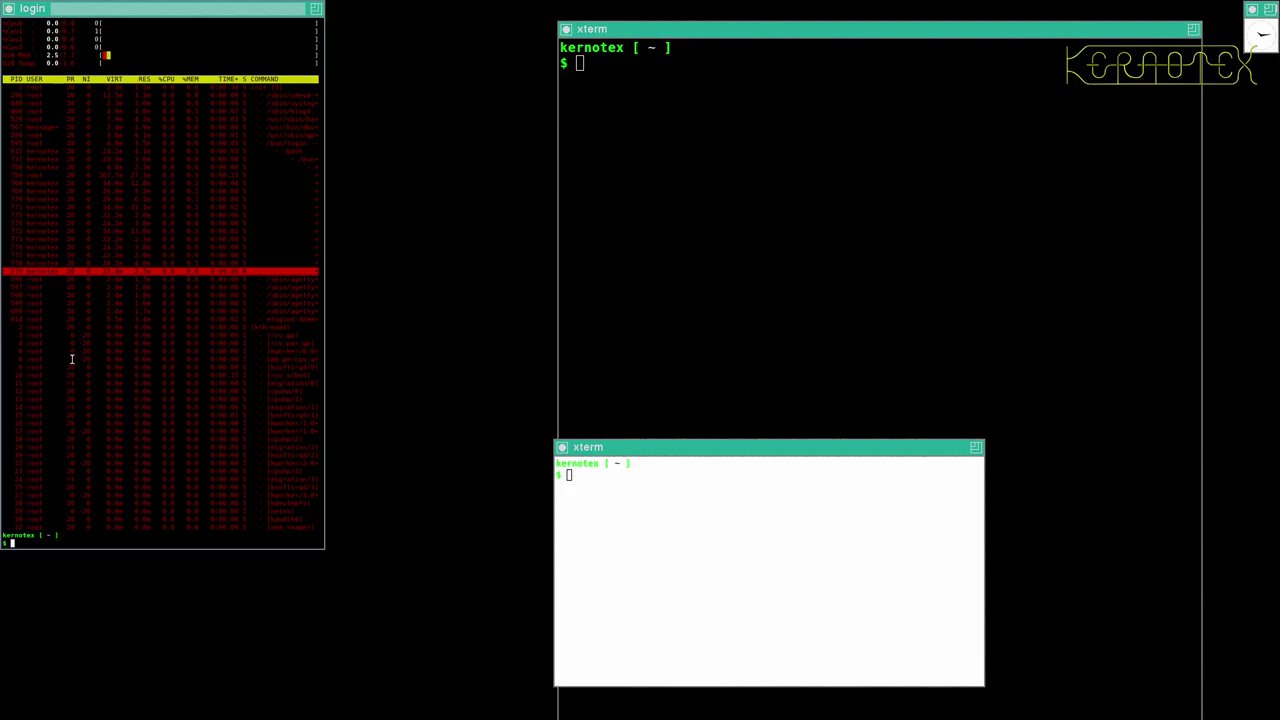
Terminate the X server to end the session and return to the text console
{"action": "key", "text": "ctrl+d"}
{"action": "key", "text": "ctrl+alt+BackSpace"}
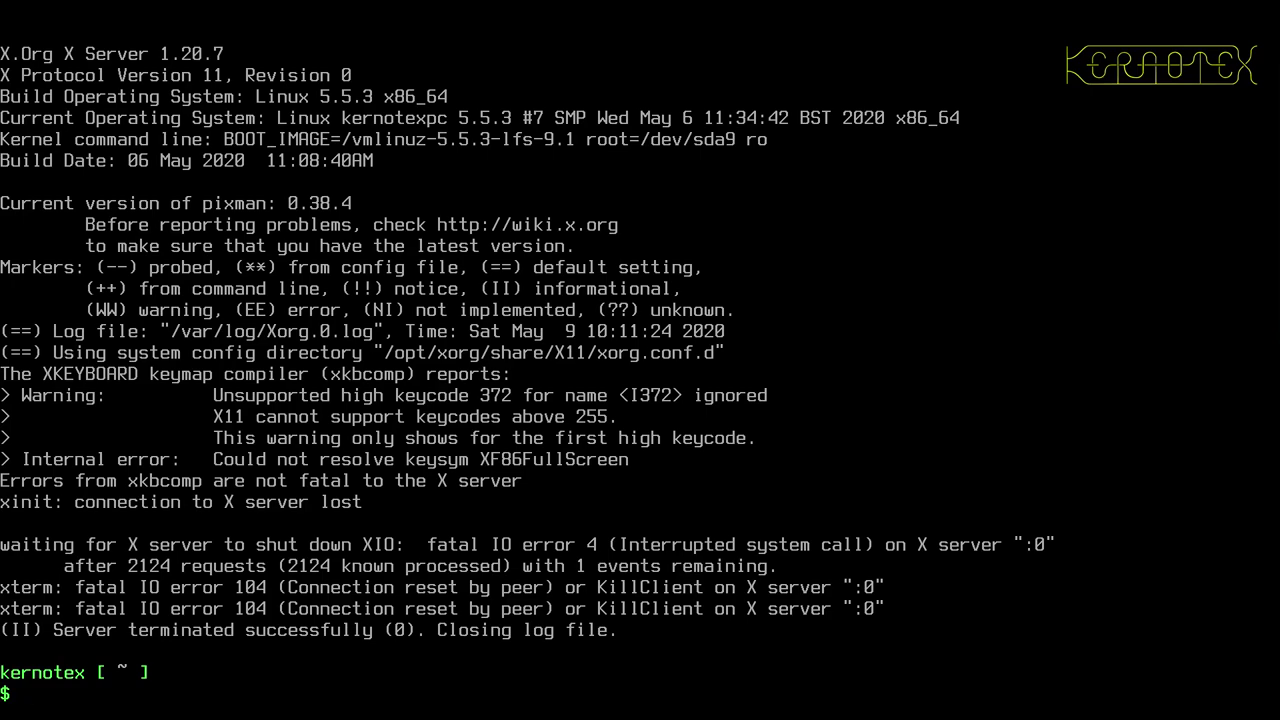
{"action": "type", "text": "vi /etc"}
{"action": "key", "text": "BackSpace"}
{"action": "key", "text": "BackSpace"}
{"action": "key", "text": "BackSpace"}
{"action": "key", "text": "BackSpace"}
{"action": "key", "text": "BackSpace"}
{"action": "key", "text": "BackSpace"}
{"action": "key", "text": "BackSpace"}
List all files in the home directory, including hidden ones, with ls -la
{"action": "type", "text": "ls -la"}
{"action": "key", "text": "Return"}
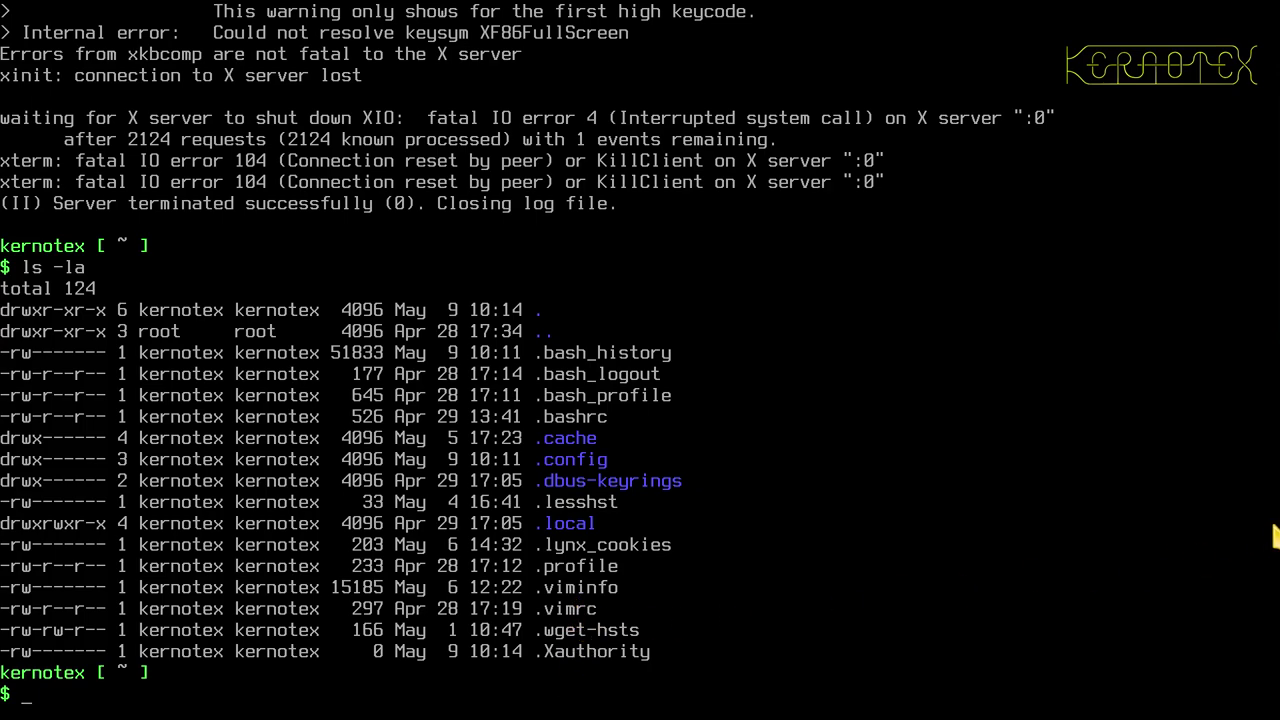
{"action": "type", "text": "vi"}
{"action": "key", "text": "BackSpace"}
{"action": "key", "text": "BackSpace"}
{"action": "key", "text": "BackSpace"}
Open /etc/X11/app-defaults/xinitrc in vi using sudo -E, entering the account password for sudo
{"action": "type", "text": "sudo -E vi /etc/"}
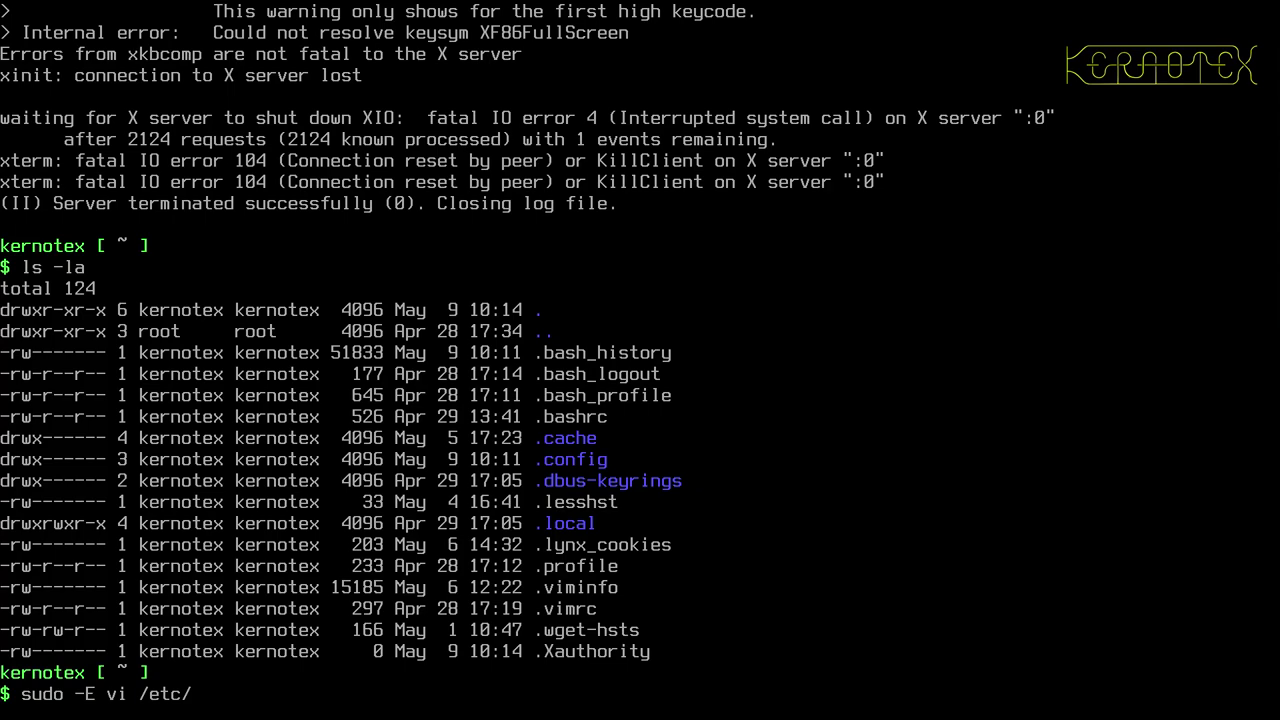
{"action": "type", "text": "X11/app-defaults/"}
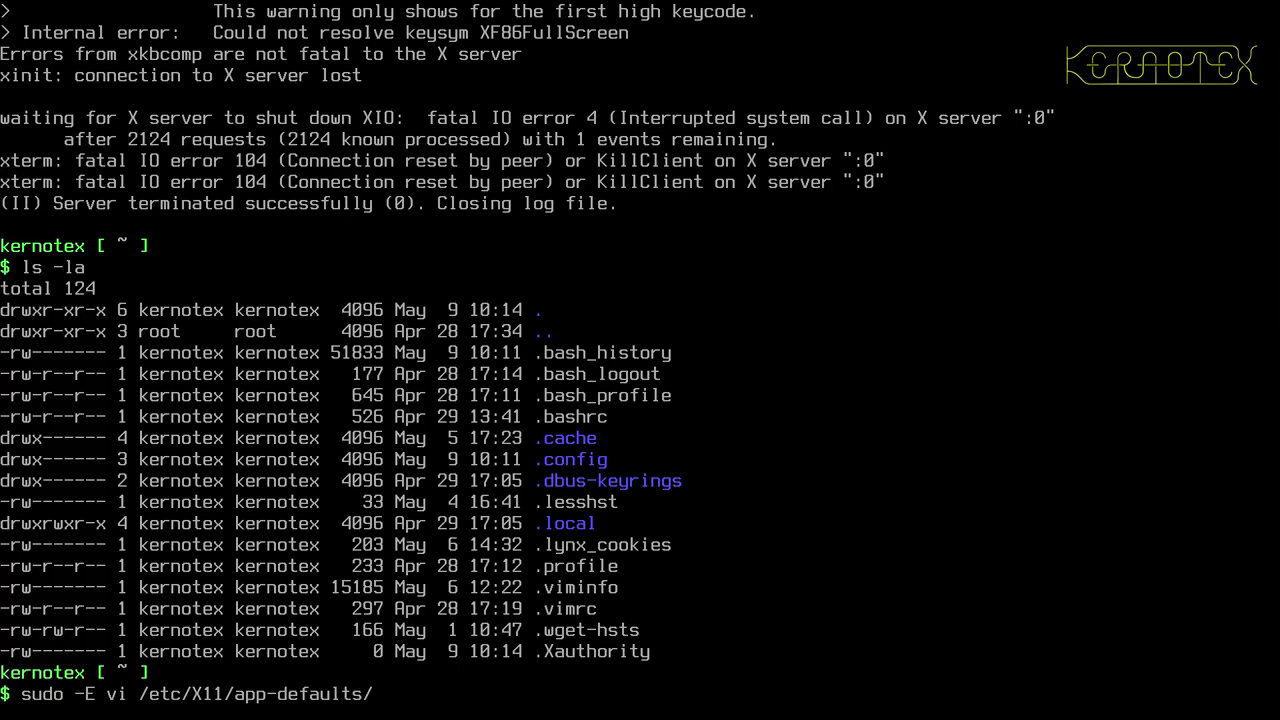
{"action": "type", "text": "xinitrc"}
{"action": "key", "text": "Return"}
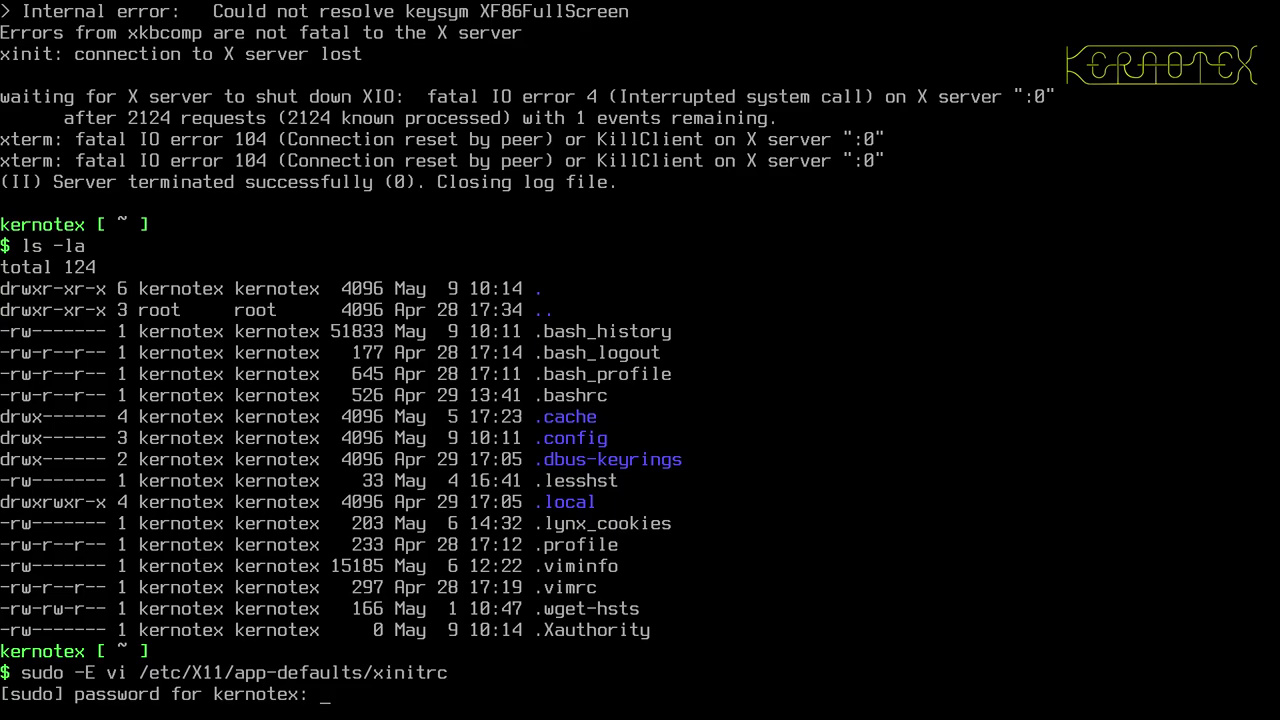
{"action": "key", "text": "Return"}
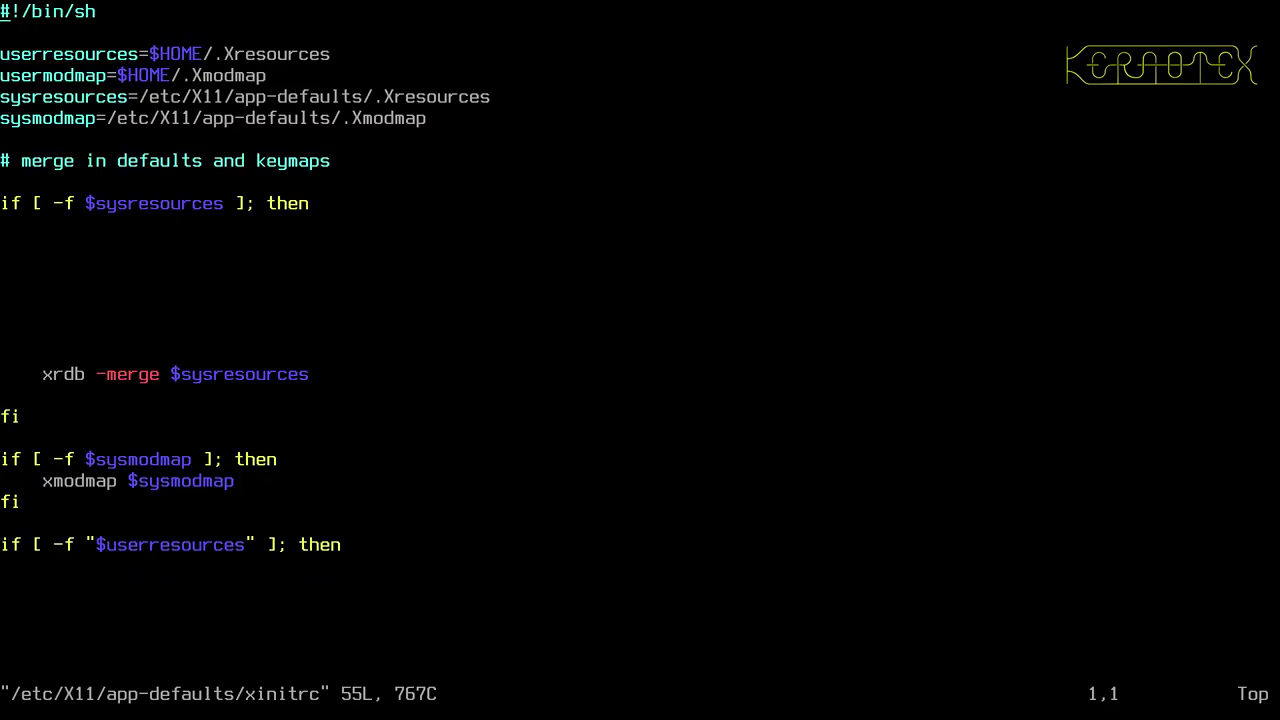
Go to the end of xinitrc and examine the commands that start twm, xclock and the xterm windows
{"action": "key", "text": "shift+g"}
{"action": "key", "text": "k"}
{"action": "key", "text": "k"}
{"action": "key", "text": "k"}
{"action": "key", "text": "k"}
{"action": "key", "text": "k"}
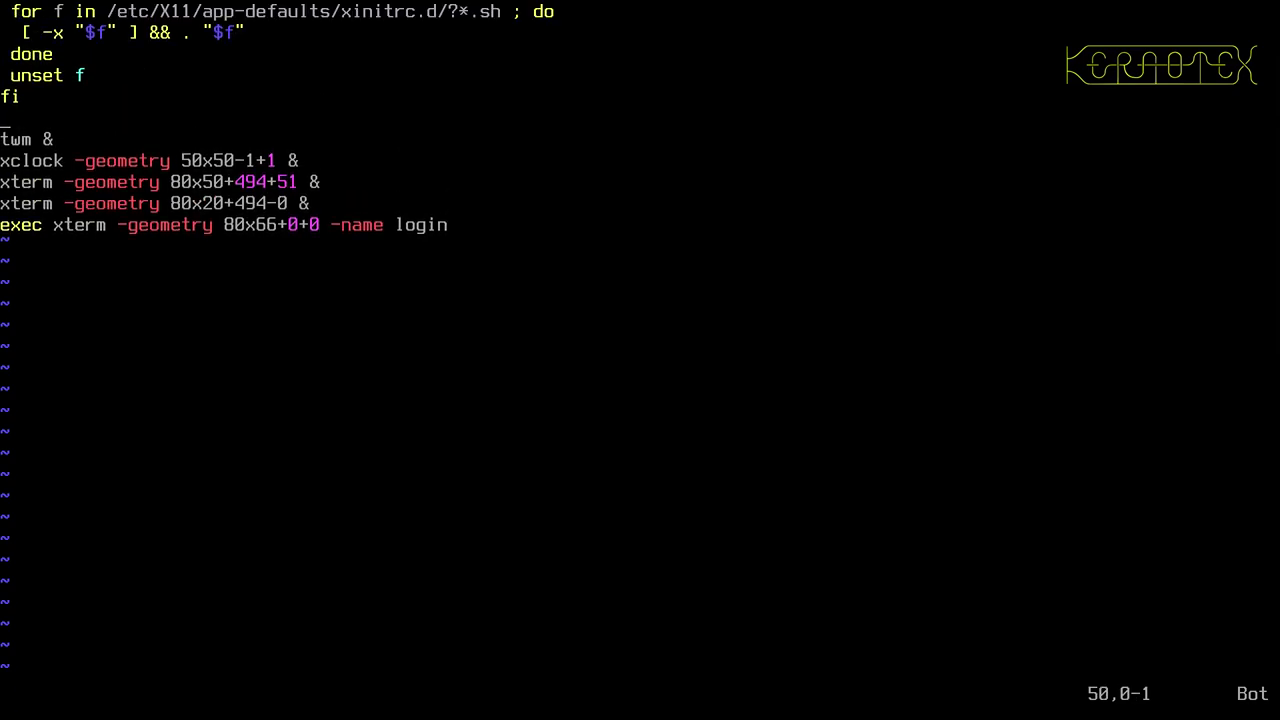
Examine the twm, xclock and xterm startup lines, following the geometry options of the two background xterm windows
{"action": "key", "text": "j"}
{"action": "key", "text": "j"}
{"action": "key", "text": "j"}
{"action": "key", "text": "j"}
{"action": "key", "text": "j"}
{"action": "key", "text": "k"}
{"action": "key", "text": "k"}
{"action": "key", "text": "k"}
{"action": "key", "text": "j"}
{"action": "key", "text": "l"}
{"action": "key", "text": "l"}
{"action": "key", "text": "l"}
{"action": "key", "text": "l"}
{"action": "key", "text": "j"}
{"action": "key", "text": "h"}
{"action": "key", "text": "h"}
{"action": "key", "text": "h"}
{"action": "key", "text": "l"}
{"action": "key", "text": "l"}
{"action": "key", "text": "l"}
{"action": "key", "text": "l"}
{"action": "key", "text": "l"}
{"action": "key", "text": "l"}
{"action": "key", "text": "l"}
{"action": "key", "text": "l"}
{"action": "key", "text": "l"}
{"action": "key", "text": "l"}
{"action": "key", "text": "l"}
{"action": "key", "text": "l"}
{"action": "key", "text": "l"}
{"action": "key", "text": "l"}
{"action": "key", "text": "l"}
{"action": "key", "text": "l"}
{"action": "key", "text": "l"}
{"action": "key", "text": "l"}
{"action": "key", "text": "l"}
{"action": "key", "text": "l"}
{"action": "key", "text": "l"}
{"action": "key", "text": "j"}
{"action": "key", "text": "j"}
{"action": "key", "text": "k"}
{"action": "key", "text": "l"}
{"action": "key", "text": "l"}
Examine the final exec line that starts the login xterm, from its geometry option through the -name argument
{"action": "key", "text": "j"}
{"action": "key", "text": "j"}
{"action": "key", "text": "h"}
{"action": "key", "text": "h"}
{"action": "key", "text": "h"}
{"action": "key", "text": "h"}
{"action": "key", "text": "h"}
{"action": "key", "text": "h"}
{"action": "key", "text": "h"}
{"action": "key", "text": "h"}
{"action": "key", "text": "h"}
{"action": "key", "text": "h"}
{"action": "key", "text": "h"}
{"action": "key", "text": "h"}
{"action": "key", "text": "h"}
{"action": "key", "text": "h"}
{"action": "key", "text": "h"}
{"action": "key", "text": "h"}
{"action": "key", "text": "h"}
{"action": "key", "text": "h"}
{"action": "key", "text": "h"}
{"action": "key", "text": "h"}
{"action": "key", "text": "l"}
{"action": "key", "text": "l"}
{"action": "key", "text": "l"}
{"action": "key", "text": "l"}
{"action": "key", "text": "l"}
{"action": "key", "text": "l"}
{"action": "key", "text": "h"}
{"action": "key", "text": "h"}
{"action": "key", "text": "h"}
{"action": "key", "text": "h"}
{"action": "key", "text": "l"}
{"action": "key", "text": "l"}
{"action": "key", "text": "l"}
{"action": "key", "text": "dollar"}
{"action": "key", "text": "h"}
{"action": "key", "text": "h"}
{"action": "key", "text": "h"}
{"action": "key", "text": "h"}
{"action": "key", "text": "h"}
{"action": "key", "text": "l"}
{"action": "key", "text": "l"}
Compare the size and position values in the geometry options of xclock and the two background xterm windows
{"action": "key", "text": "k"}
{"action": "key", "text": "k"}
{"action": "key", "text": "k"}
{"action": "key", "text": "h"}
{"action": "key", "text": "h"}
{"action": "key", "text": "h"}
{"action": "key", "text": "h"}
{"action": "key", "text": "h"}
{"action": "key", "text": "h"}
{"action": "key", "text": "h"}
{"action": "key", "text": "h"}
{"action": "key", "text": "h"}
{"action": "key", "text": "h"}
{"action": "key", "text": "h"}
{"action": "key", "text": "h"}
{"action": "key", "text": "h"}
{"action": "key", "text": "h"}
{"action": "key", "text": "h"}
{"action": "key", "text": "h"}
{"action": "key", "text": "l"}
{"action": "key", "text": "l"}
{"action": "key", "text": "l"}
{"action": "key", "text": "l"}
{"action": "key", "text": "l"}
{"action": "key", "text": "l"}
{"action": "key", "text": "l"}
{"action": "key", "text": "l"}
{"action": "key", "text": "l"}
{"action": "key", "text": "j"}
{"action": "key", "text": "h"}
{"action": "key", "text": "h"}
{"action": "key", "text": "h"}
{"action": "key", "text": "h"}
{"action": "key", "text": "h"}
{"action": "key", "text": "l"}
{"action": "key", "text": "l"}
{"action": "key", "text": "l"}
{"action": "key", "text": "l"}
{"action": "key", "text": "k"}
{"action": "key", "text": "k"}
{"action": "key", "text": "j"}
{"action": "key", "text": "j"}
{"action": "key", "text": "h"}
{"action": "key", "text": "j"}
{"action": "key", "text": "h"}
{"action": "key", "text": "h"}
{"action": "key", "text": "h"}
{"action": "key", "text": "l"}
{"action": "key", "text": "l"}
{"action": "key", "text": "l"}
{"action": "key", "text": "l"}
{"action": "key", "text": "k"}
{"action": "key", "text": "h"}
{"action": "key", "text": "h"}
Set the login xterm's height to 45 rows, making its geometry 80x45+0+0 in the exec line
{"action": "key", "text": "j"}
{"action": "key", "text": "j"}
{"action": "key", "text": "l"}
{"action": "key", "text": "l"}
{"action": "key", "text": "l"}
{"action": "key", "text": "l"}
{"action": "key", "text": "l"}
{"action": "key", "text": "l"}
{"action": "key", "text": "x"}
{"action": "key", "text": "x"}
{"action": "type", "text": "i"}
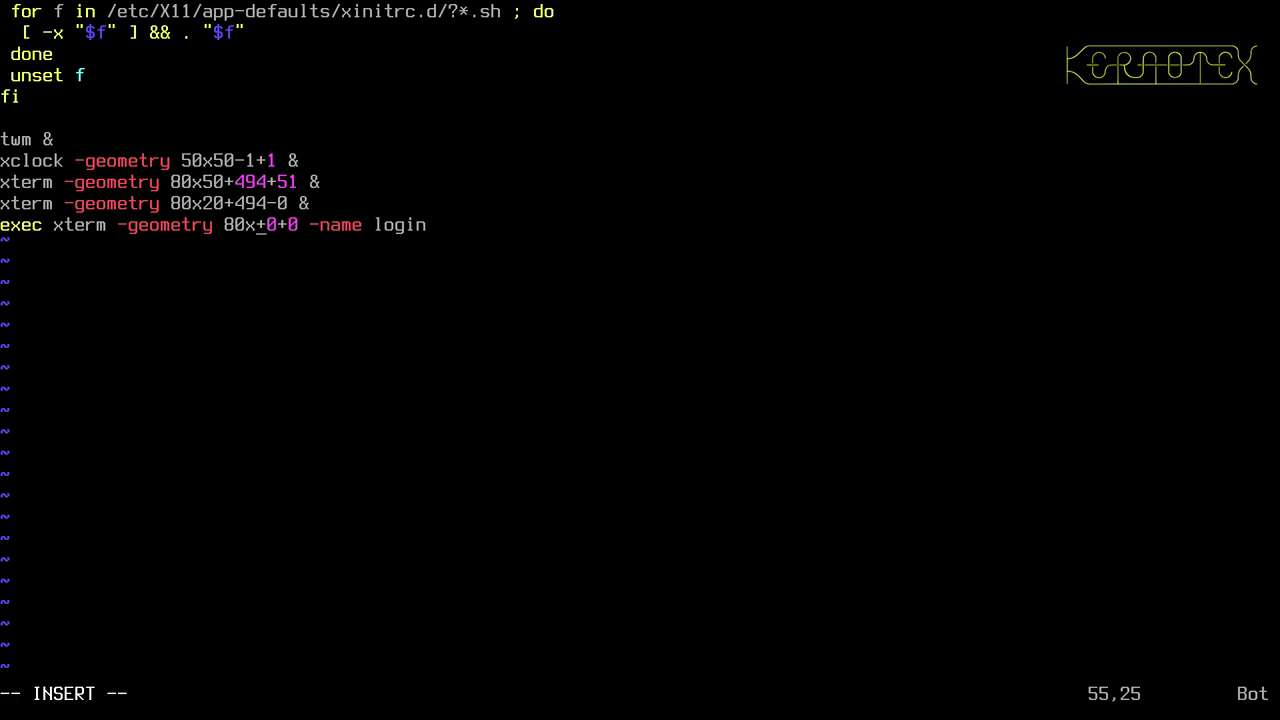
{"action": "type", "text": "45"}
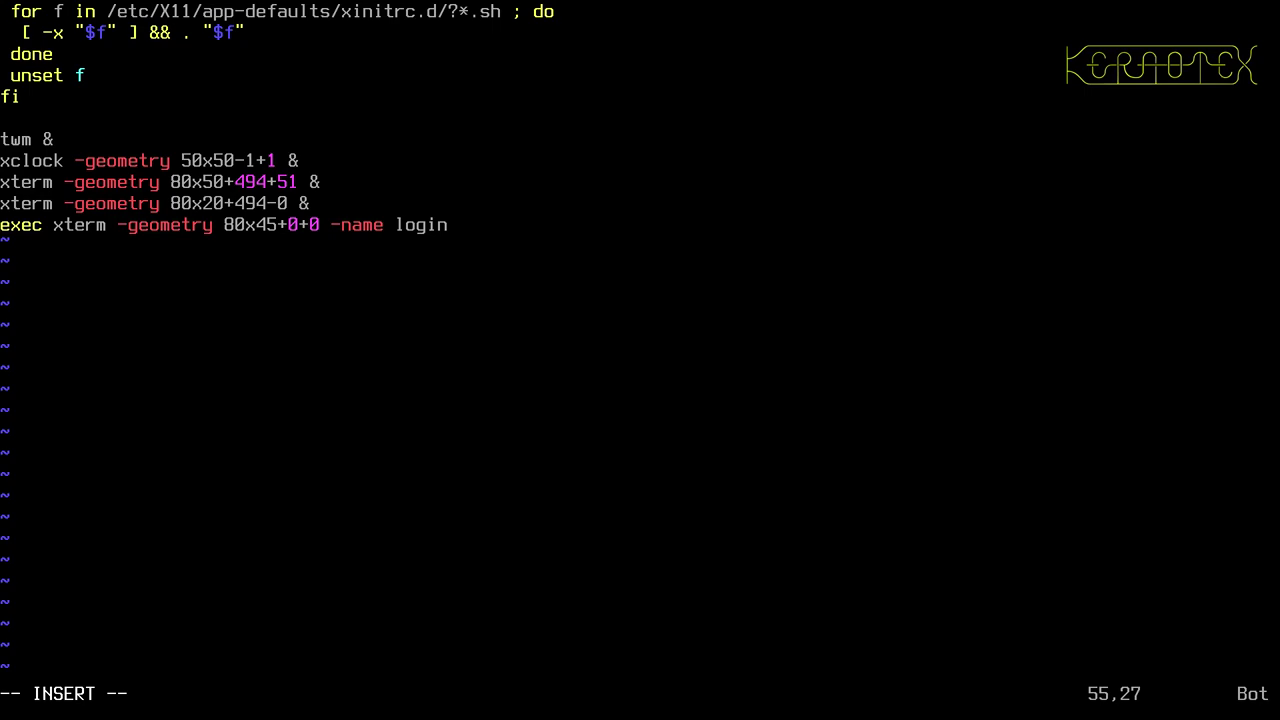
Comment out the xclock startup line in xinitrc with a leading #
{"action": "key", "text": "Up"}
{"action": "key", "text": "Up"}
{"action": "key", "text": "Up"}
{"action": "key", "text": "Left"}
{"action": "key", "text": "Left"}
{"action": "key", "text": "Left"}
{"action": "key", "text": "Left"}
{"action": "key", "text": "Left"}
{"action": "key", "text": "Left"}
{"action": "key", "text": "Left"}
{"action": "key", "text": "Left"}
{"action": "key", "text": "Left"}
{"action": "key", "text": "Left"}
{"action": "key", "text": "Left"}
{"action": "key", "text": "Left"}
{"action": "key", "text": "Left"}
{"action": "key", "text": "Left"}
{"action": "key", "text": "Left"}
{"action": "key", "text": "Left"}
{"action": "key", "text": "Left"}
{"action": "key", "text": "Left"}
{"action": "key", "text": "Left"}
{"action": "key", "text": "Left"}
{"action": "key", "text": "Left"}
{"action": "key", "text": "Left"}
{"action": "key", "text": "Left"}
{"action": "key", "text": "Left"}
{"action": "key", "text": "Left"}
{"action": "type", "text": "#"}
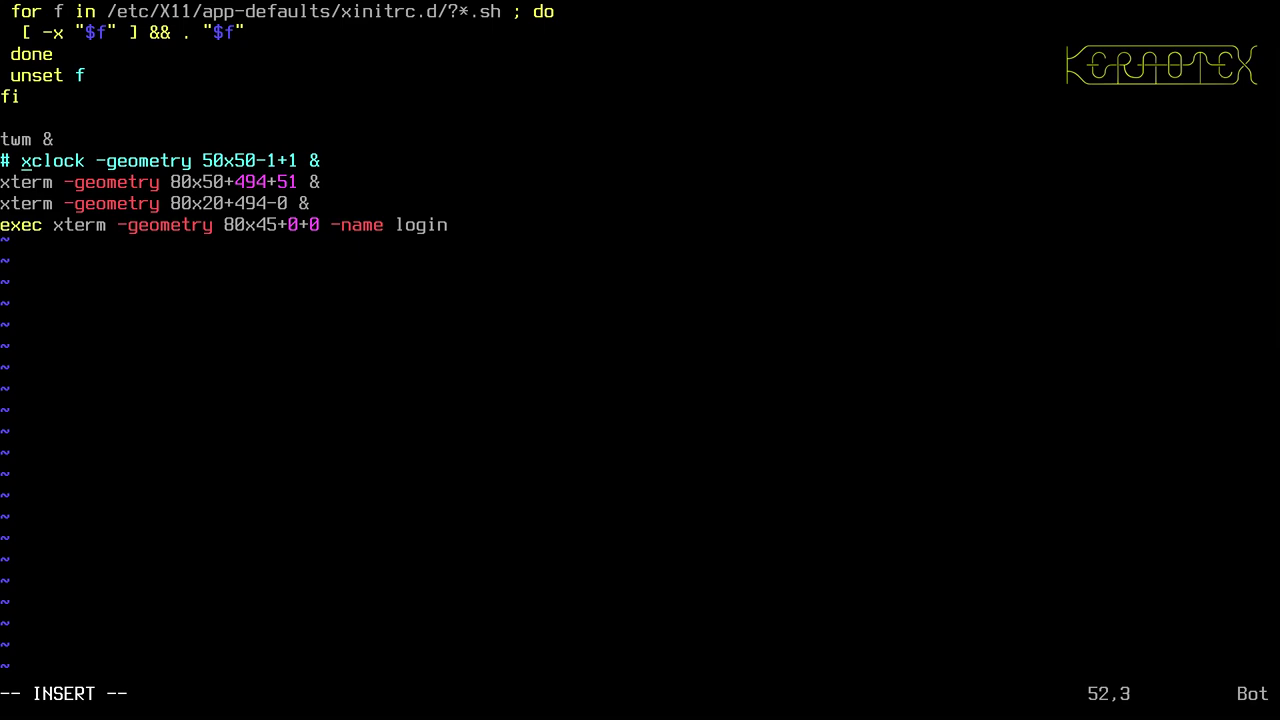
Save and close the xinitrc file and start the X session with startx
{"action": "key", "text": "Escape"}
{"action": "type", "text": ":x"}
{"action": "key", "text": "Return"}
{"action": "type", "text": "startx"}
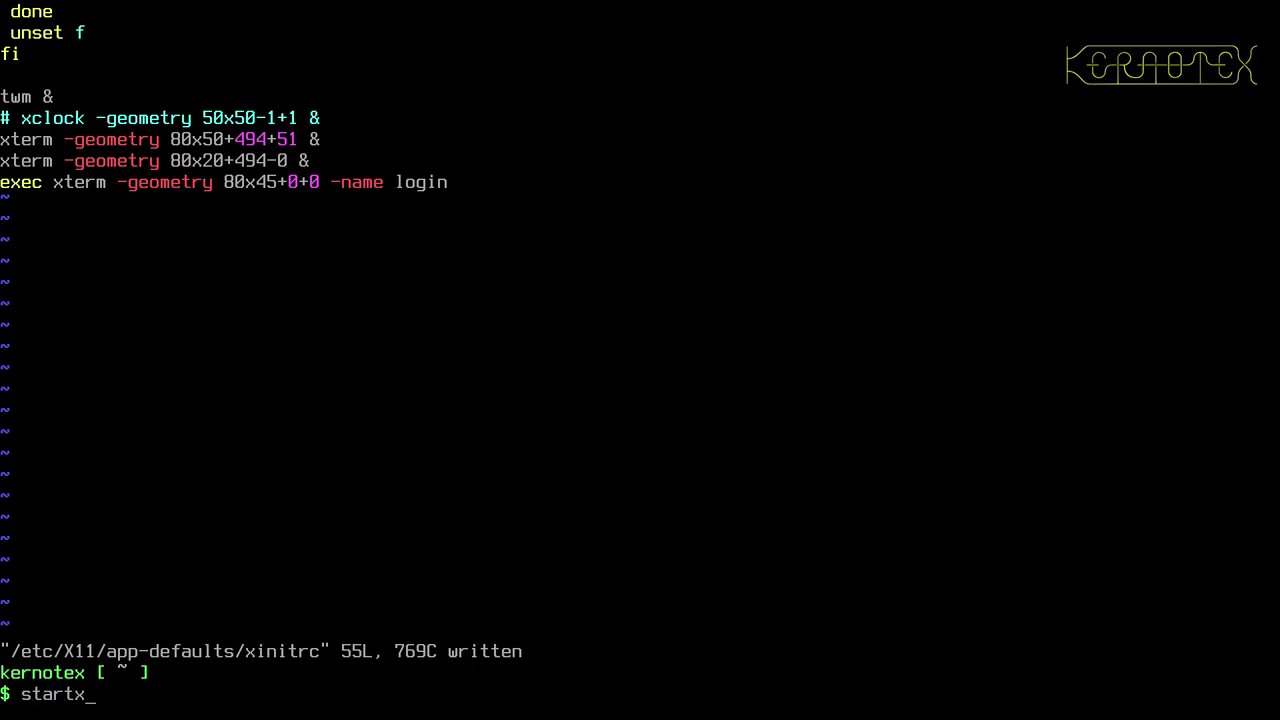
{"action": "key", "text": "Return"}
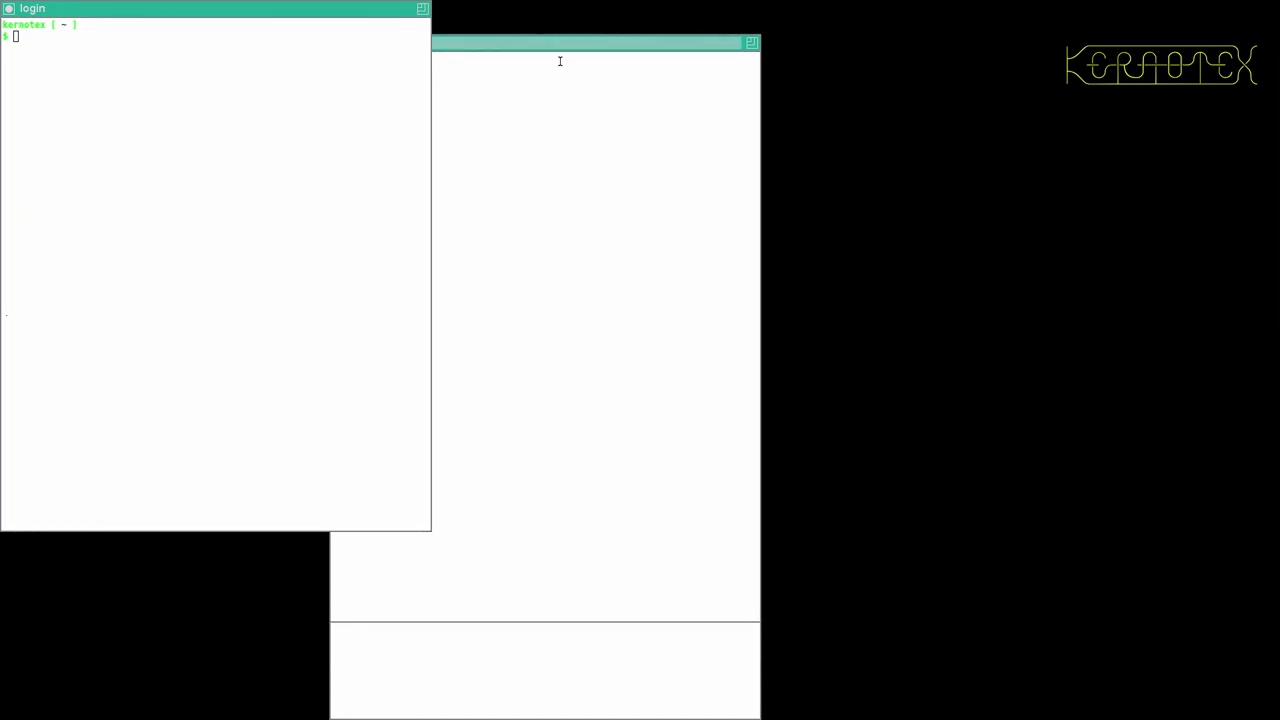
Move the tall xterm clear of the login window and launch xclock from it, placing the clock in the empty area beside it
{"action": "left_click_drag", "start_coordinate": [566, 43], "coordinate": [738, 34]}
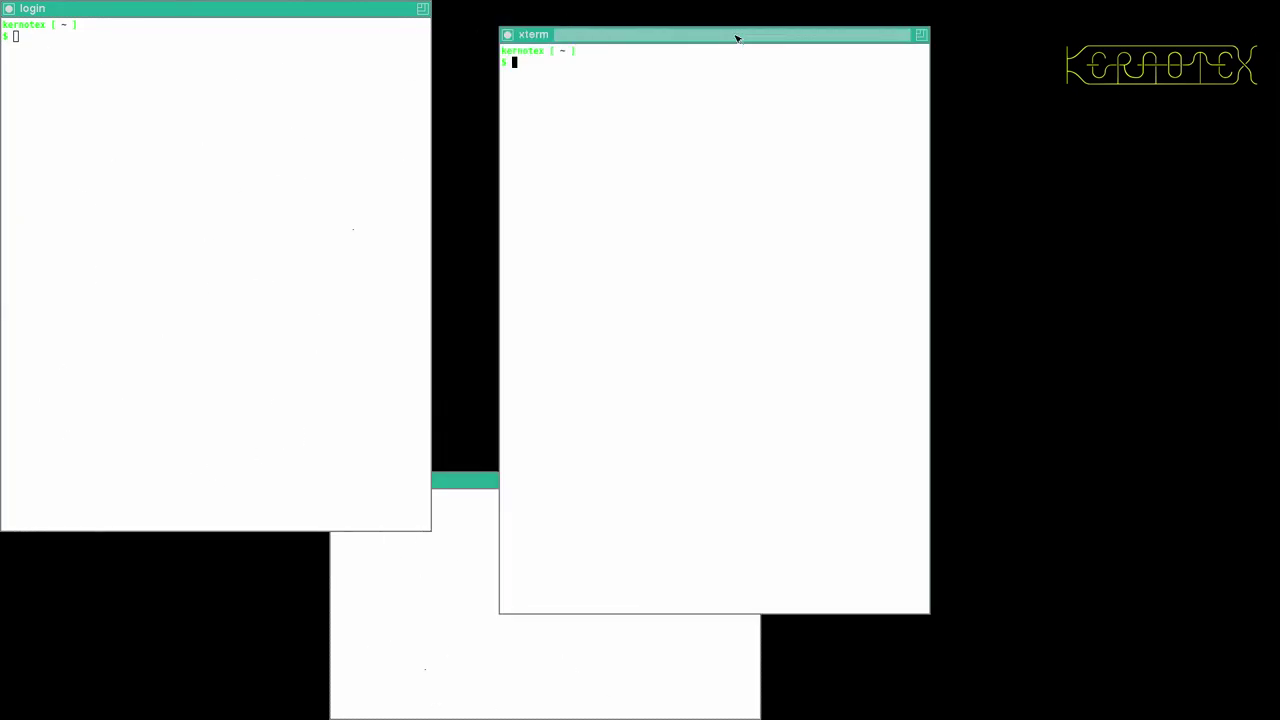
{"action": "type", "text": "xclock"}
{"action": "key", "text": "Return"}
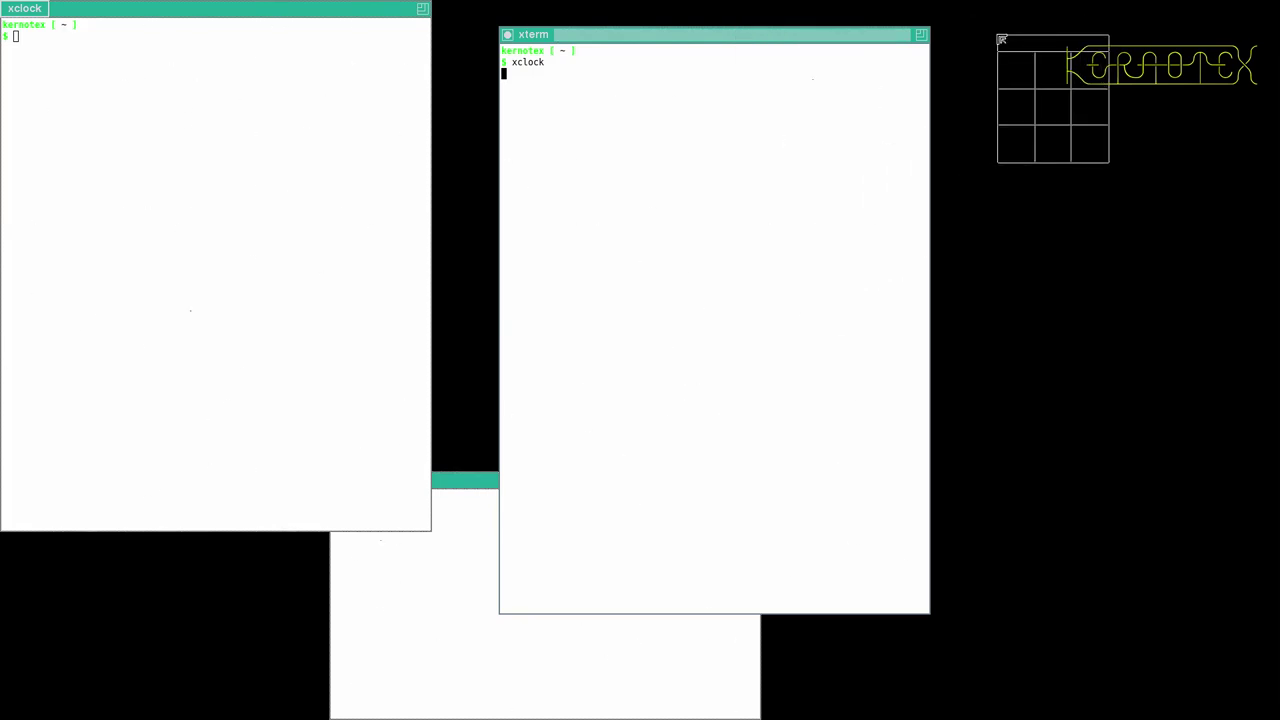
{"action": "left_click", "coordinate": [1001, 40]}
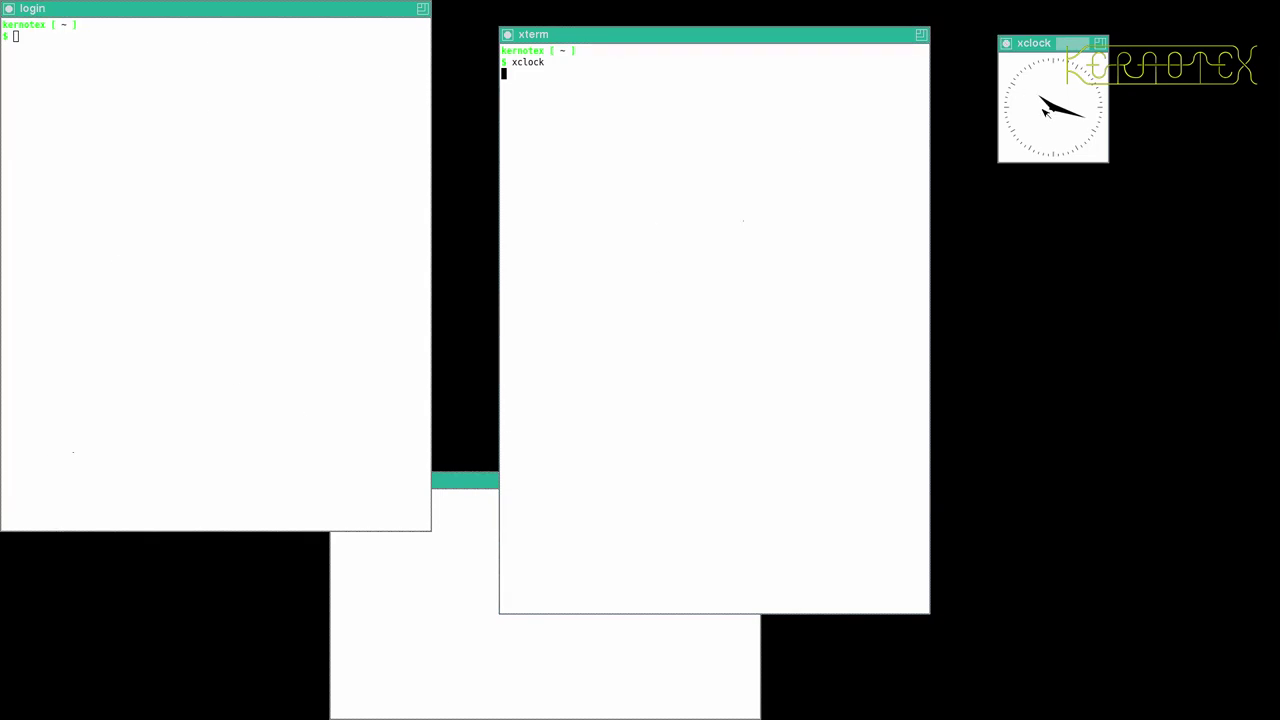
Stretch the xclock window downward and widen it leftward until it overlaps the xterm
{"action": "left_click", "coordinate": [1100, 45]}
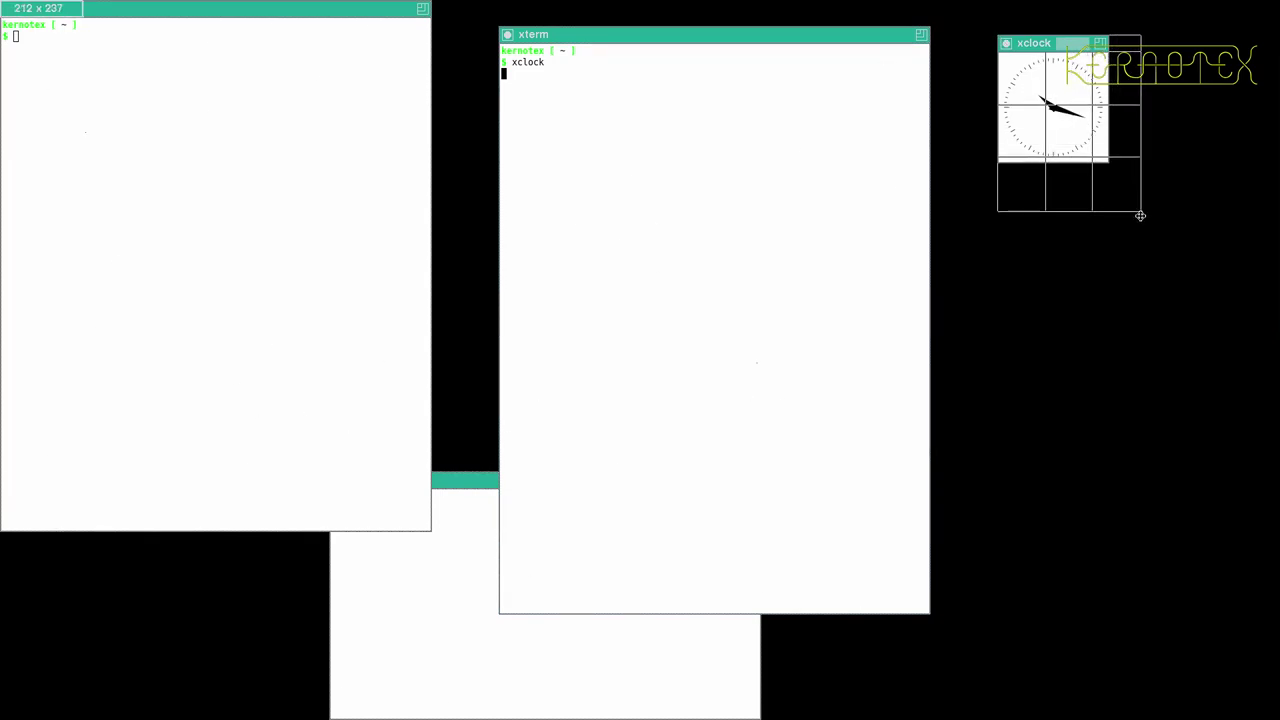
{"action": "left_click", "coordinate": [1217, 597]}
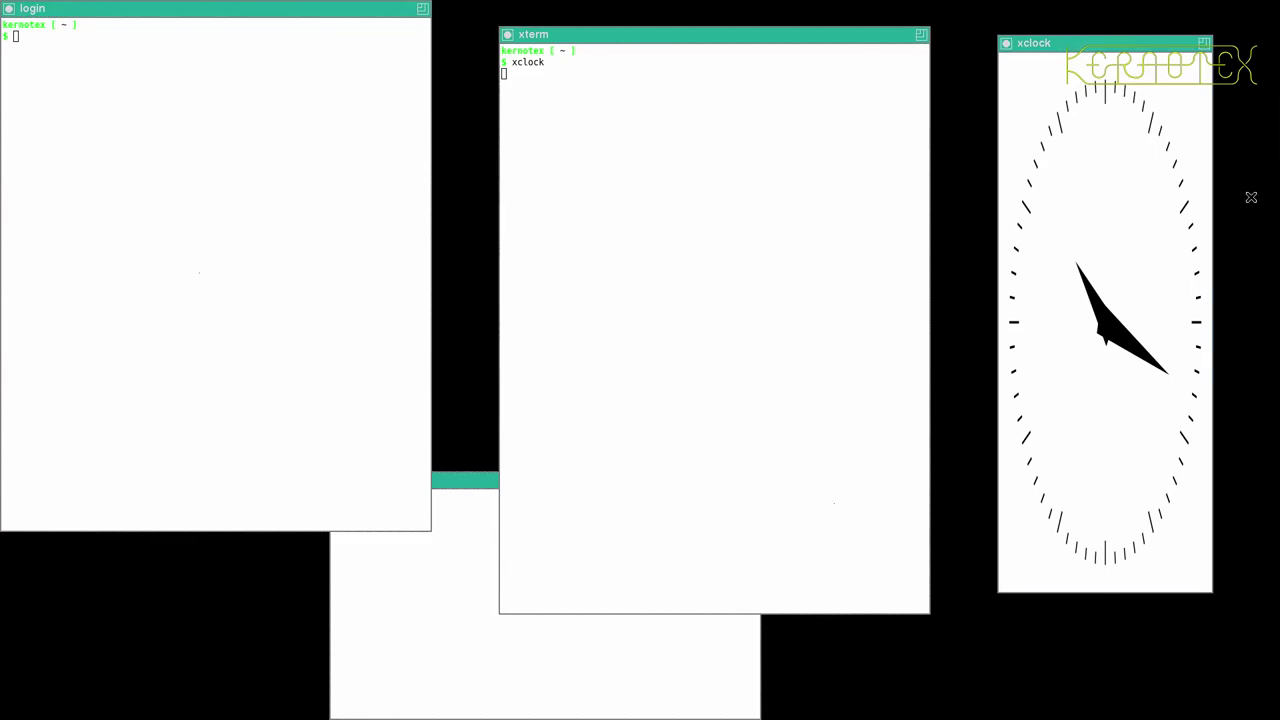
{"action": "left_click", "coordinate": [1208, 44]}
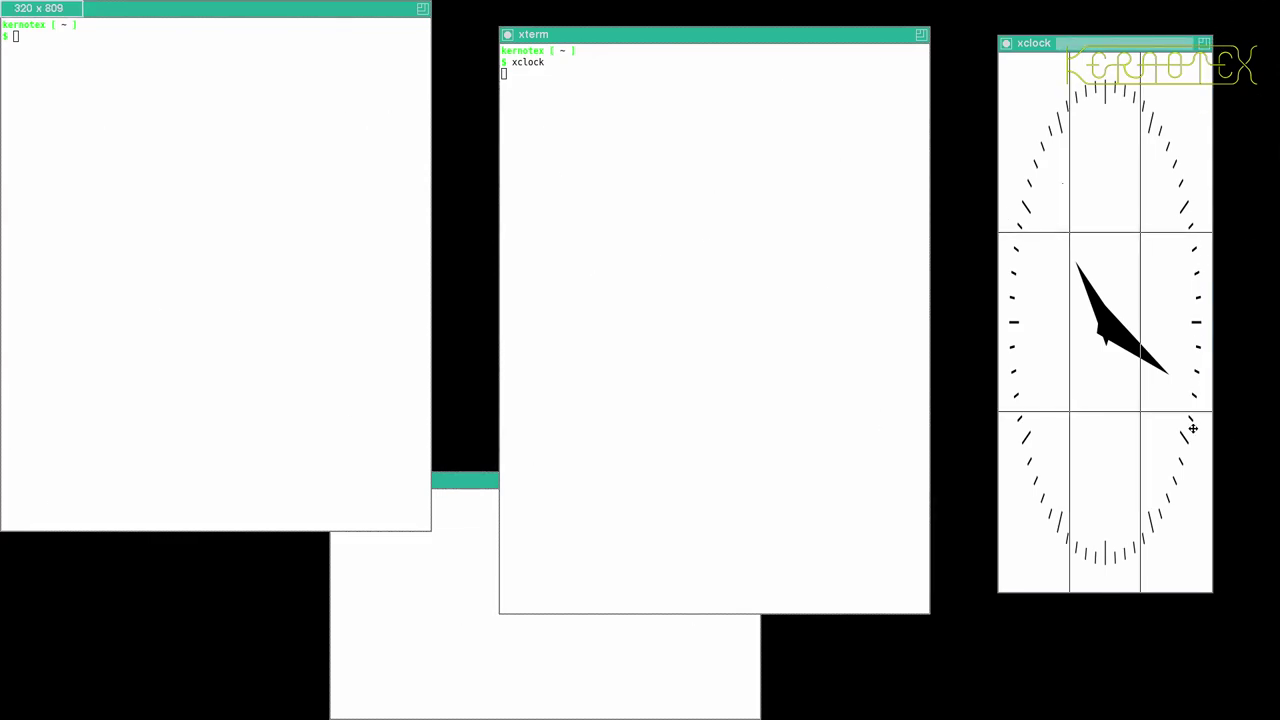
{"action": "left_click", "coordinate": [488, 478]}
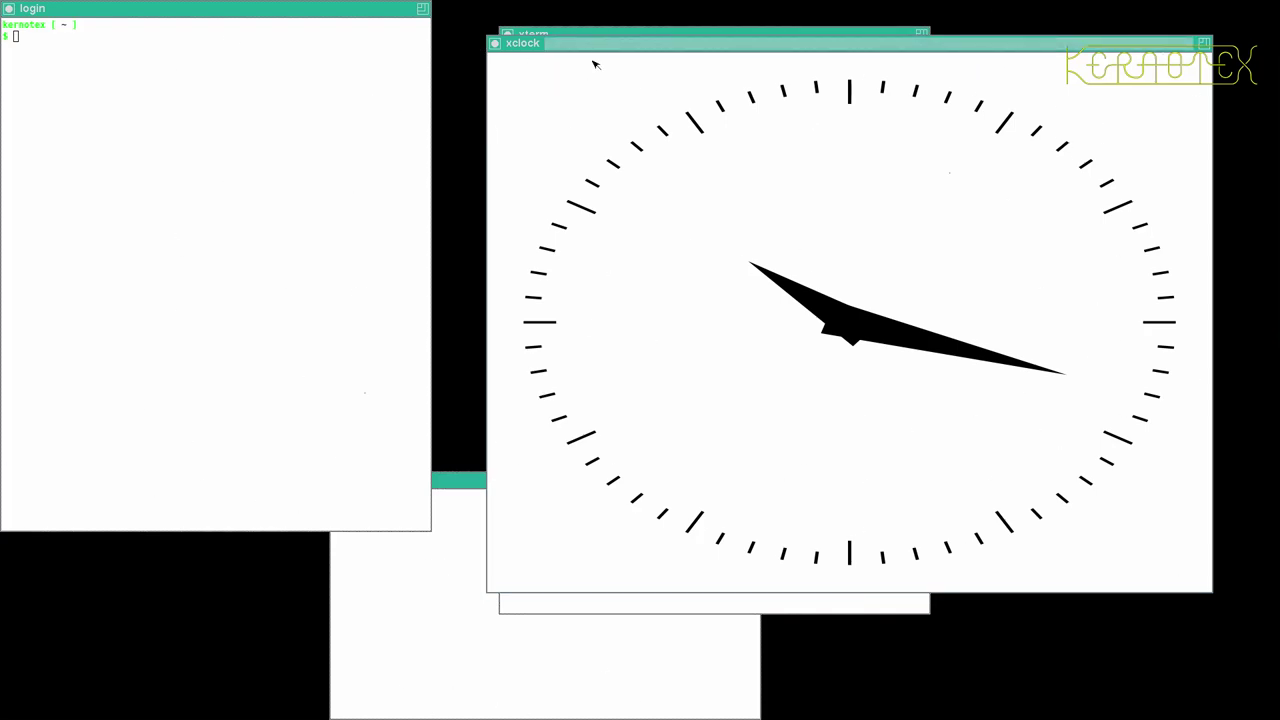
Interrupt the running xclock and relaunch it in the background with xclock &, placing its window in the empty area beyond the xterm
{"action": "left_click", "coordinate": [615, 33]}
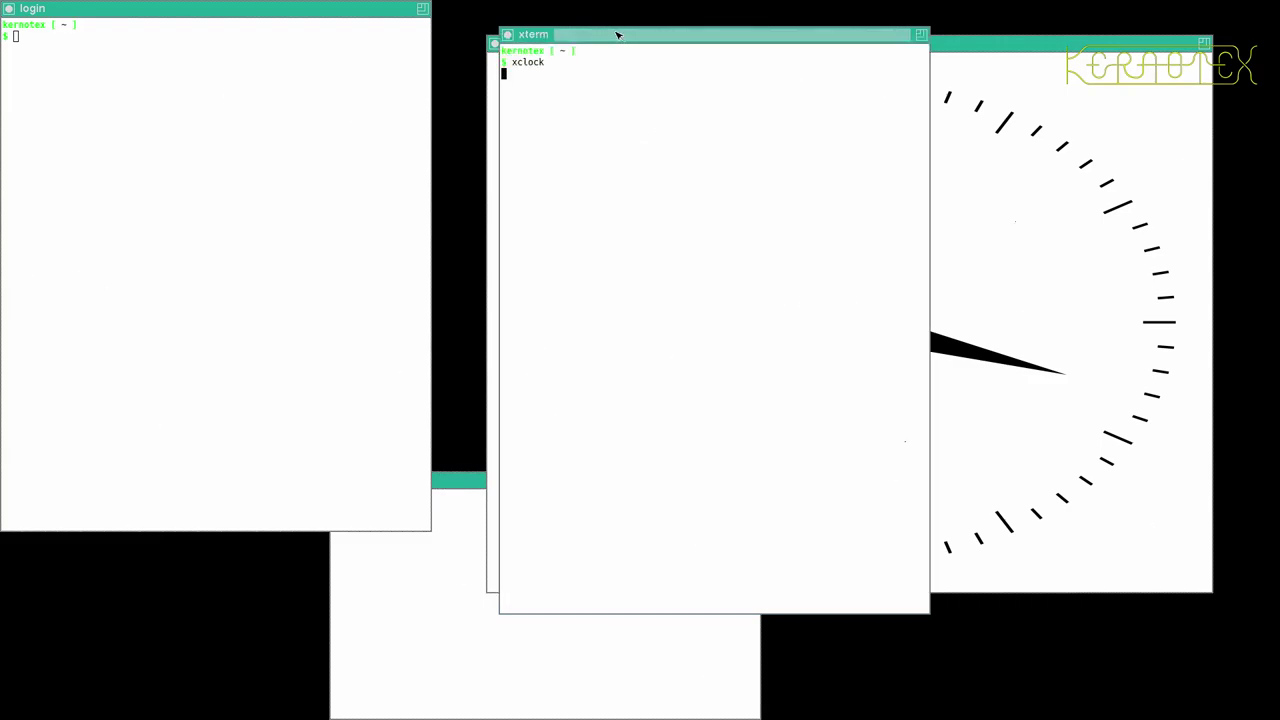
{"action": "key", "text": "ctrl+c"}
{"action": "key", "text": "Up"}
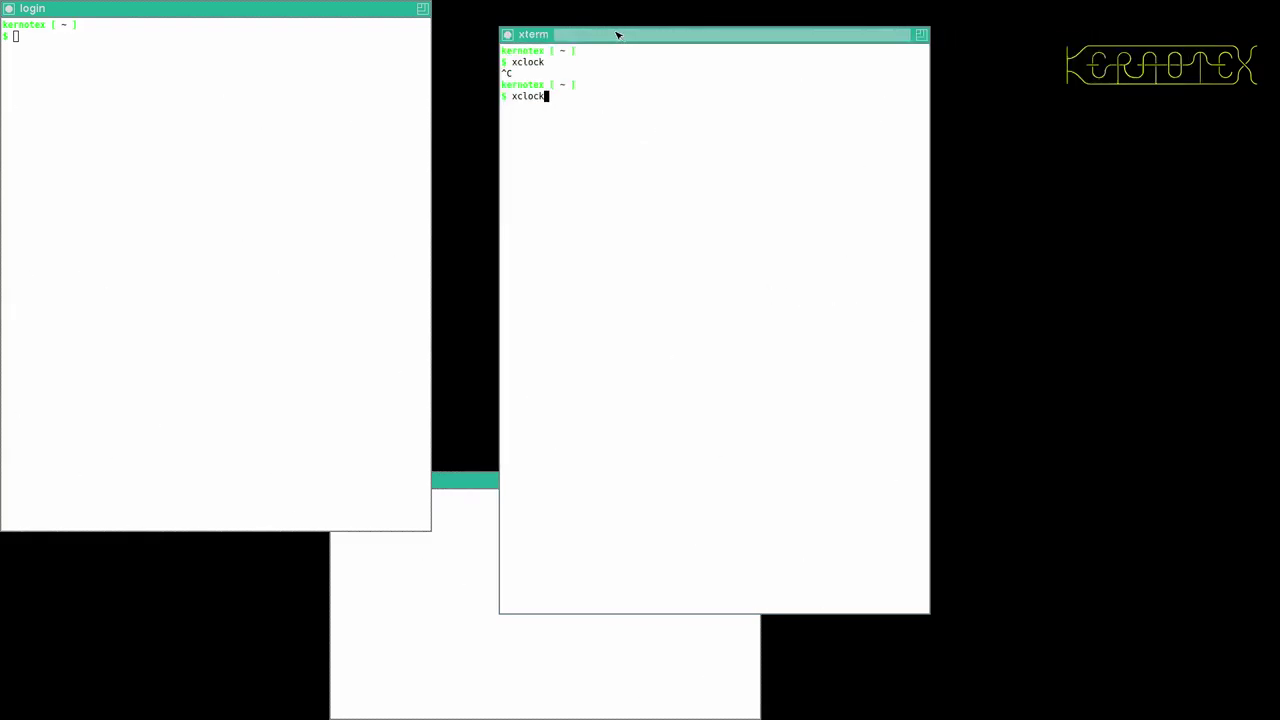
{"action": "type", "text": "&"}
{"action": "key", "text": "Return"}
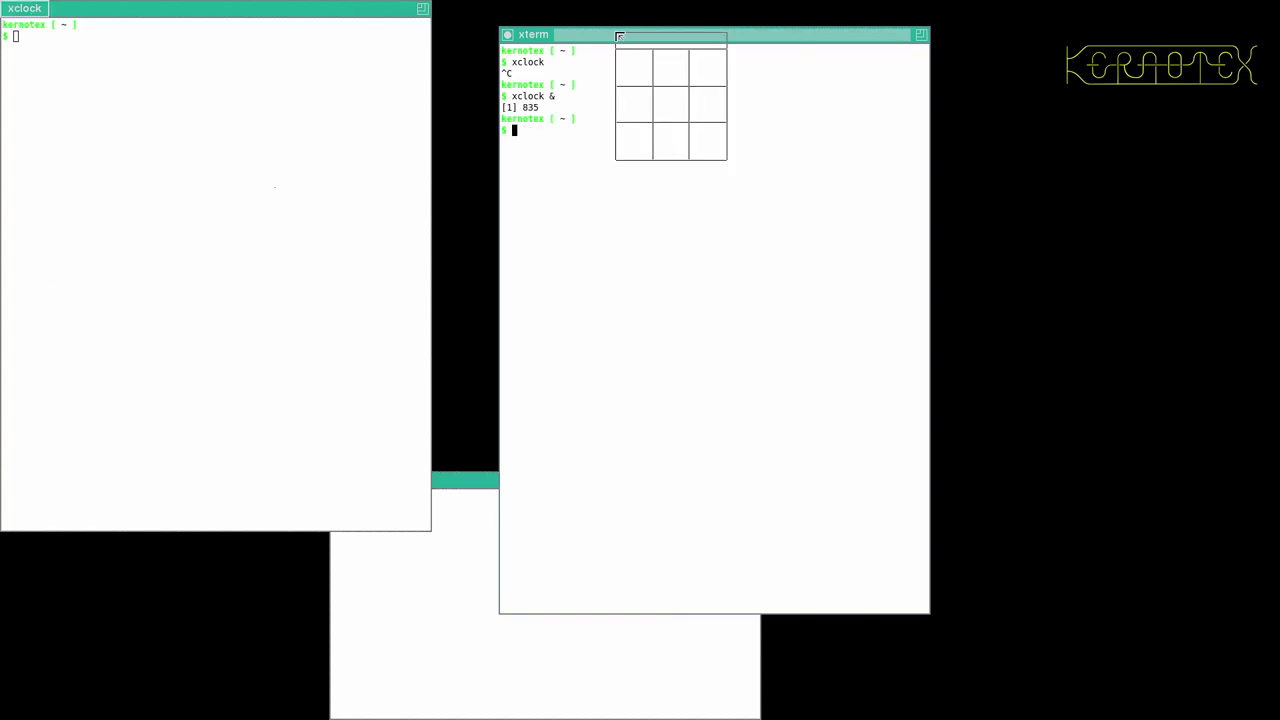
{"action": "left_click", "coordinate": [1088, 55]}
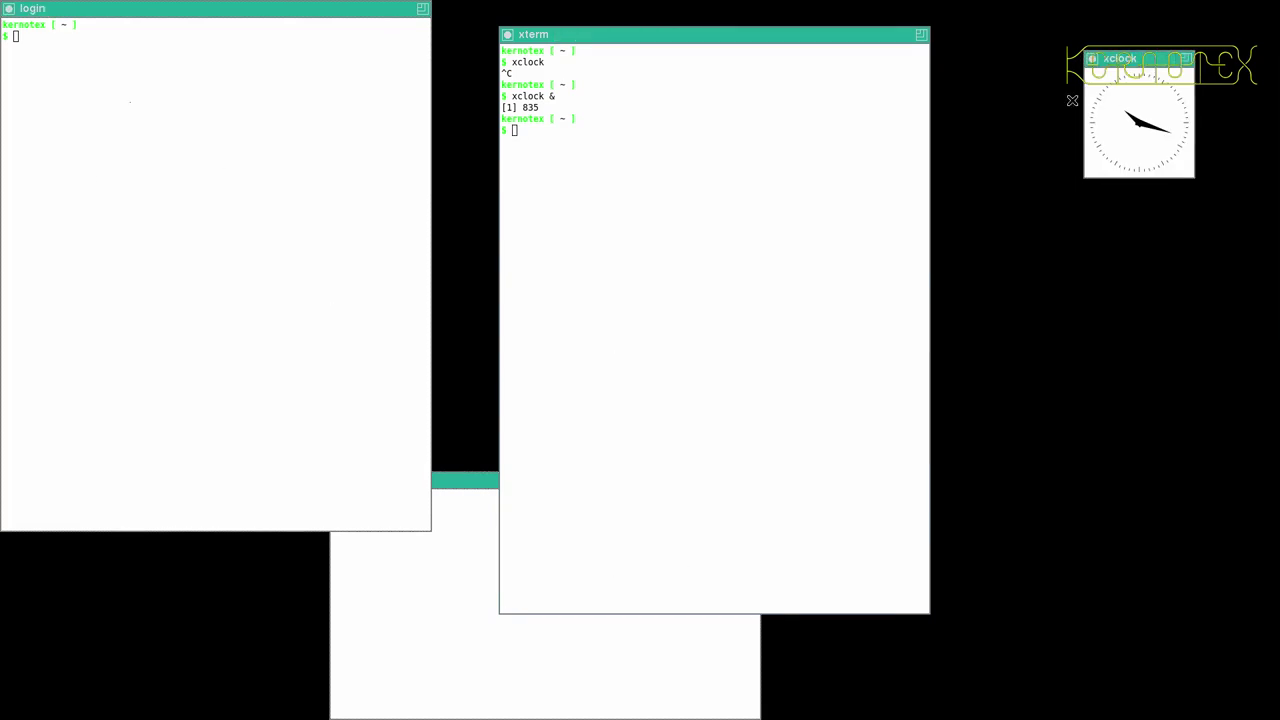
Iconify the xclock window, restore it, and shift it slightly downward
{"action": "left_click", "coordinate": [1092, 59]}
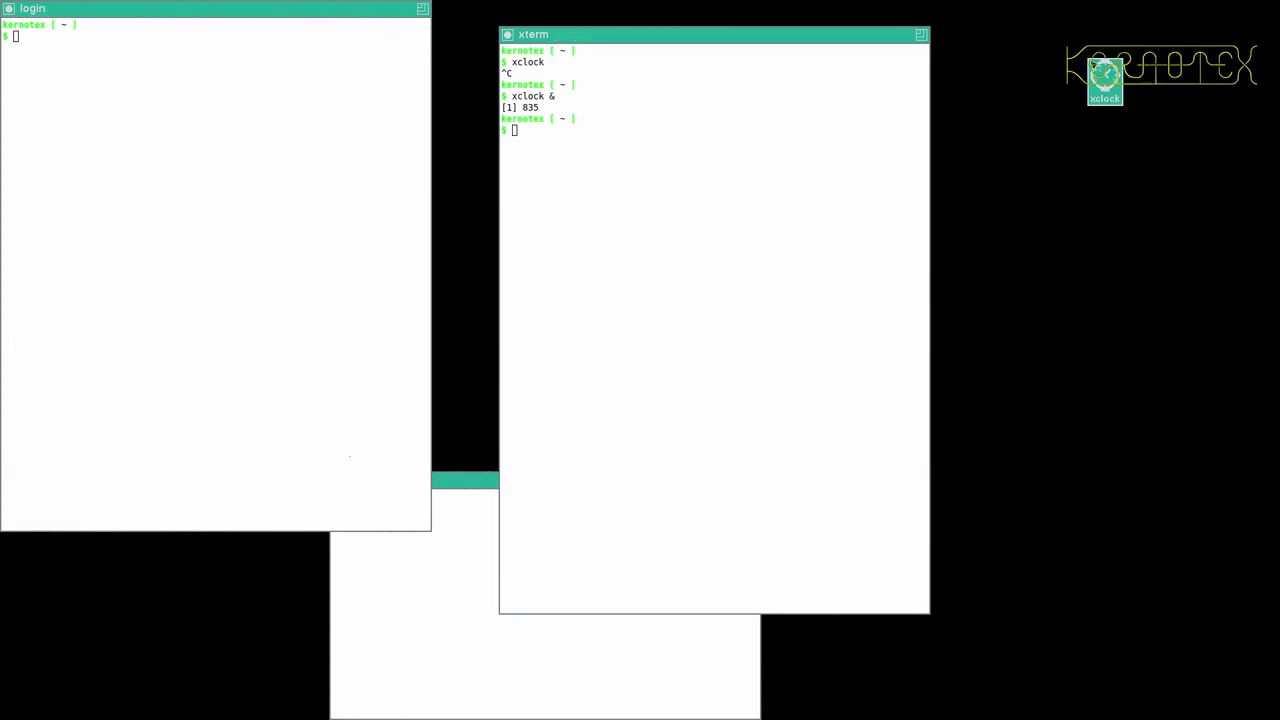
{"action": "left_click", "coordinate": [1100, 72]}
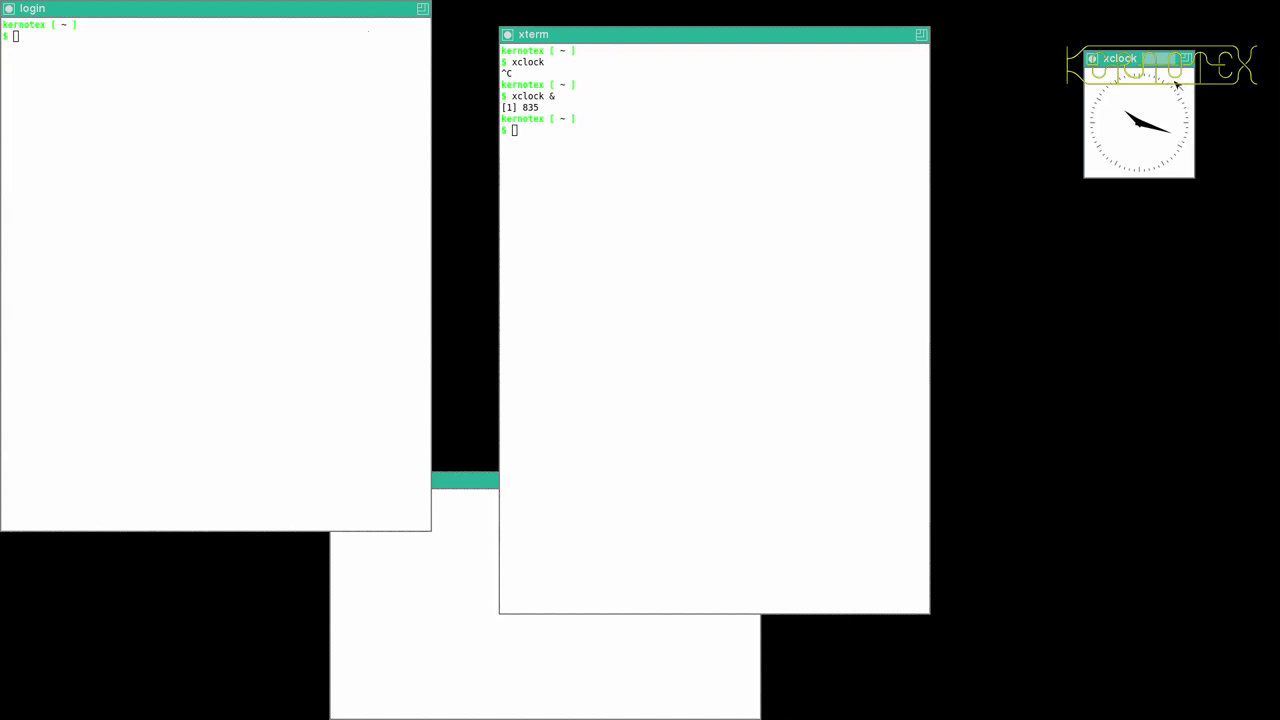
{"action": "left_click", "coordinate": [1185, 70]}
{"action": "left_click", "coordinate": [1185, 71]}
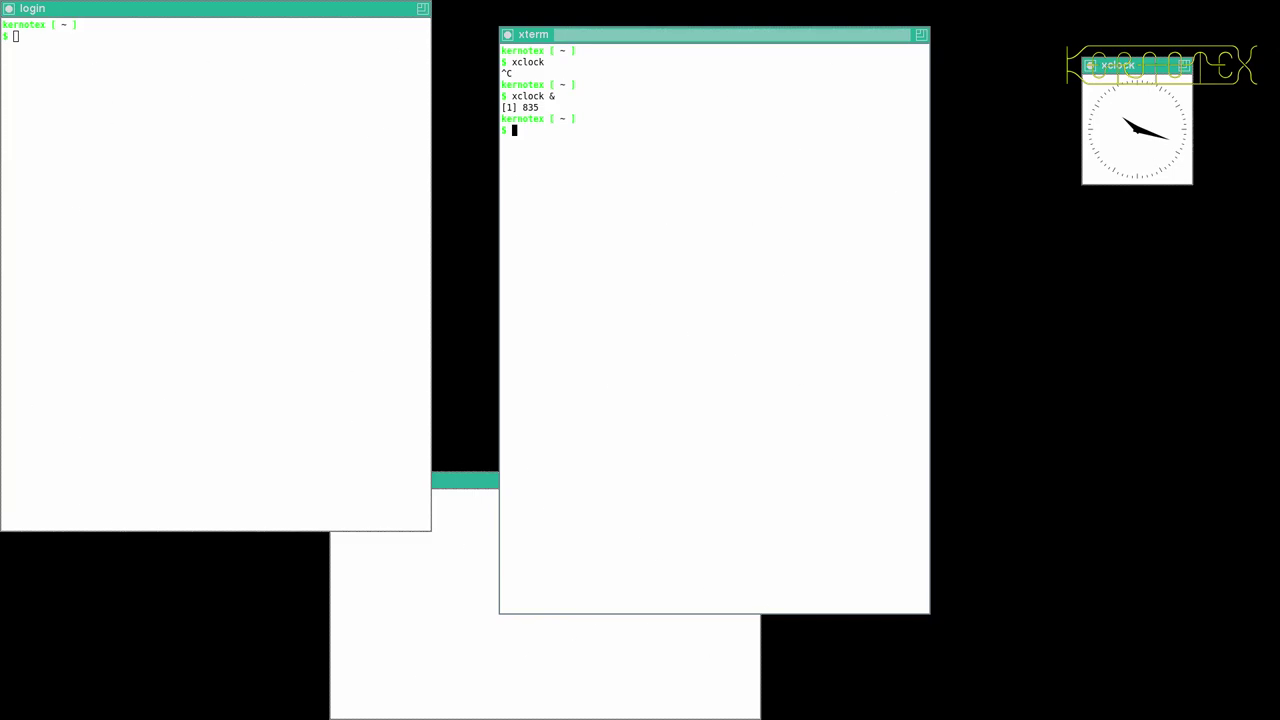
End the X session by exiting the login xterm's shell
{"action": "key", "text": "ctrl+d"}
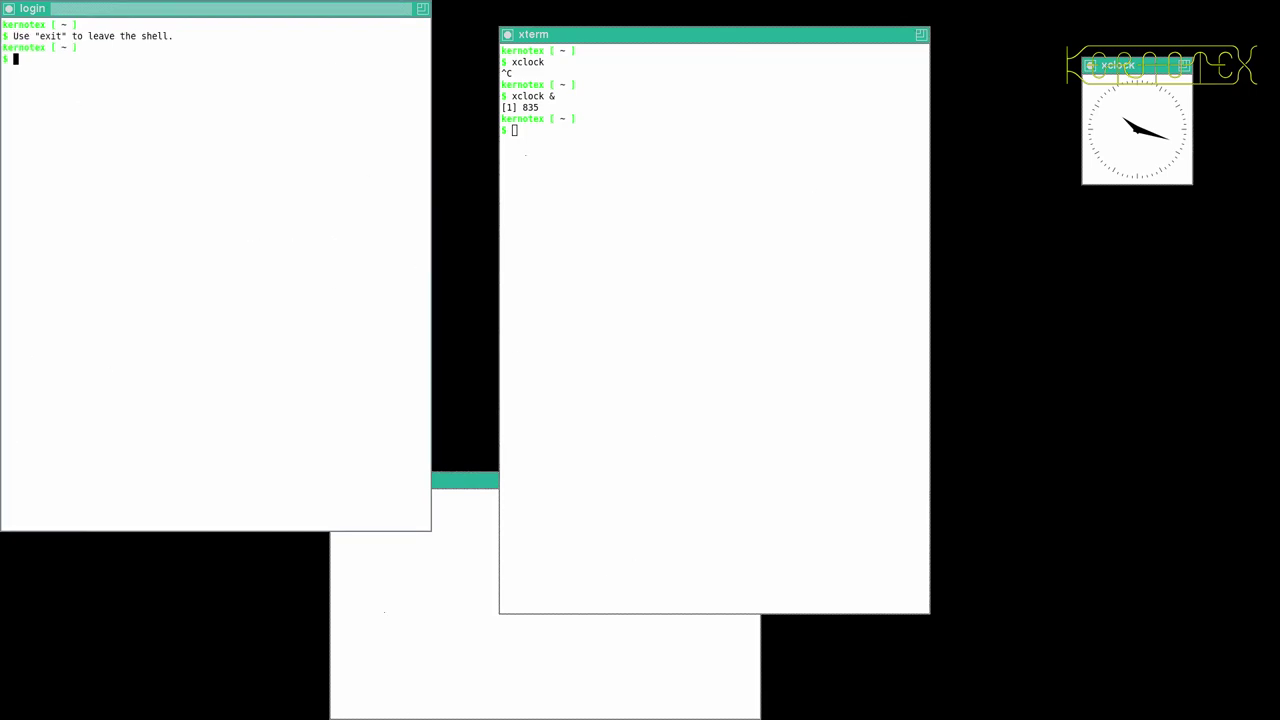
{"action": "type", "text": "exit"}
{"action": "key", "text": "Return"}
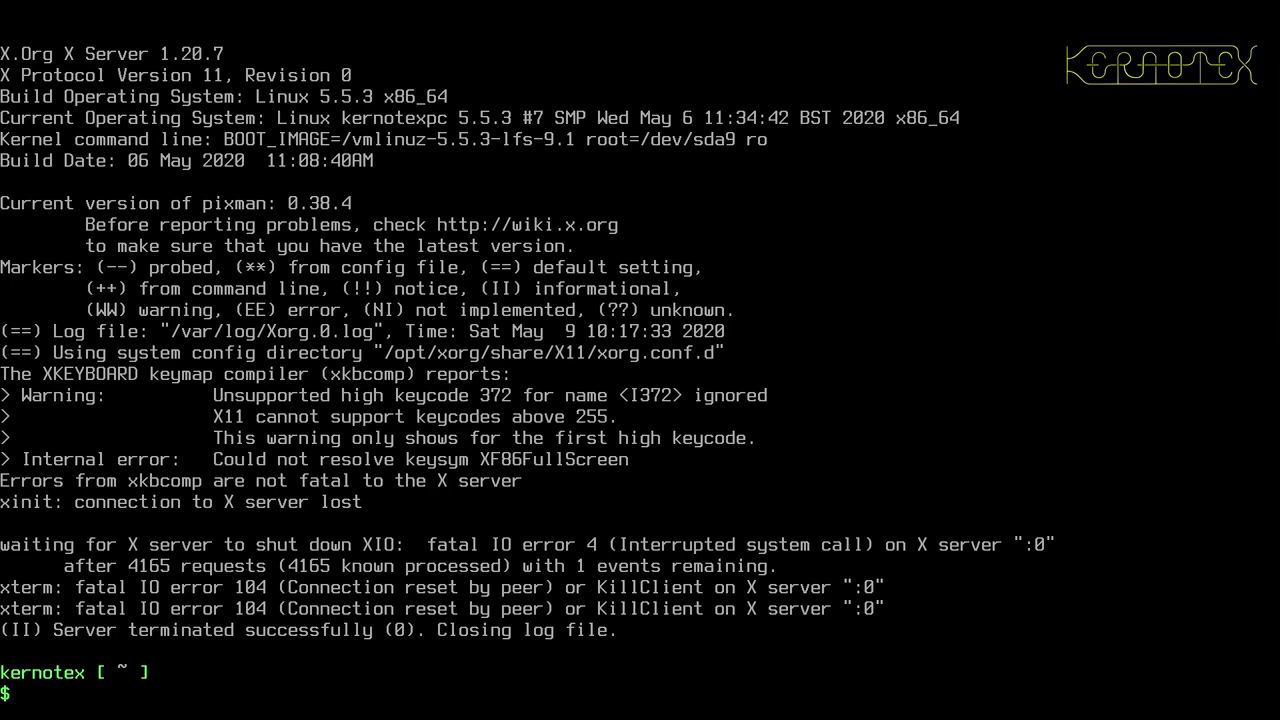
Create a file named XTerm in the home directory with vi, containing the line XTerm*reverseVideo: true
{"action": "type", "text": "vi XTerm"}
{"action": "key", "text": "Return"}
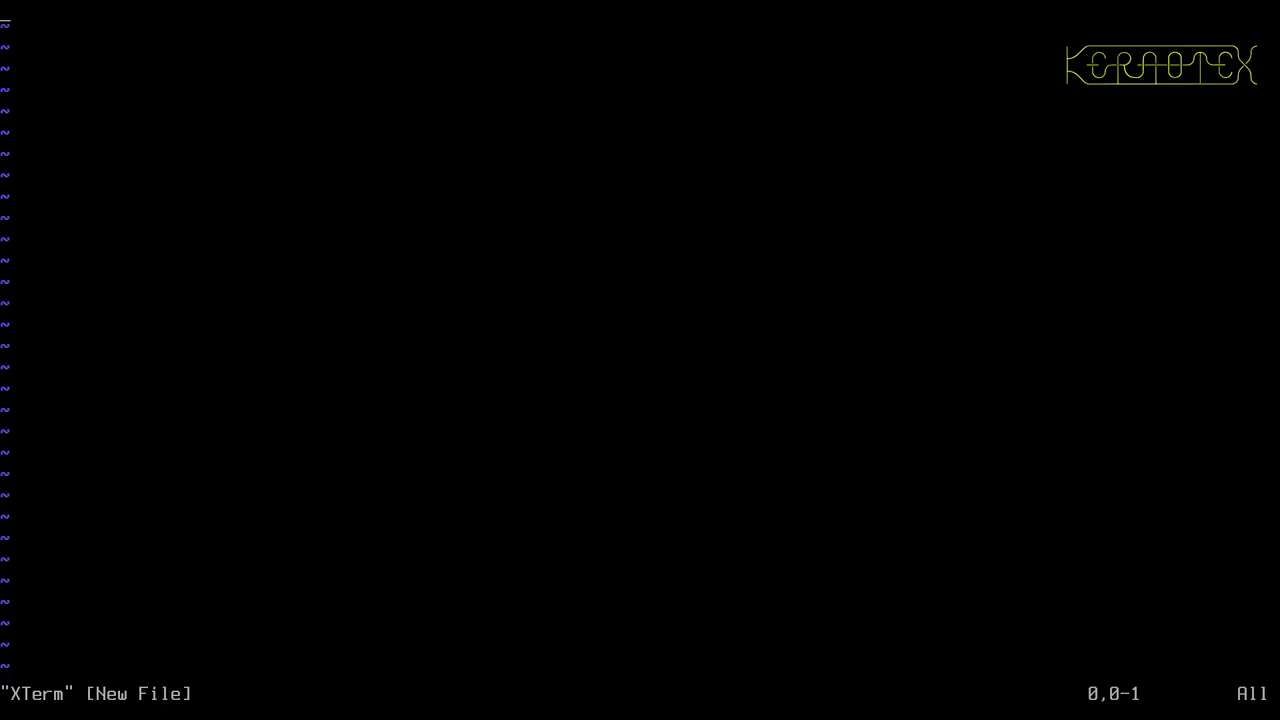
{"action": "key", "text": "i"}
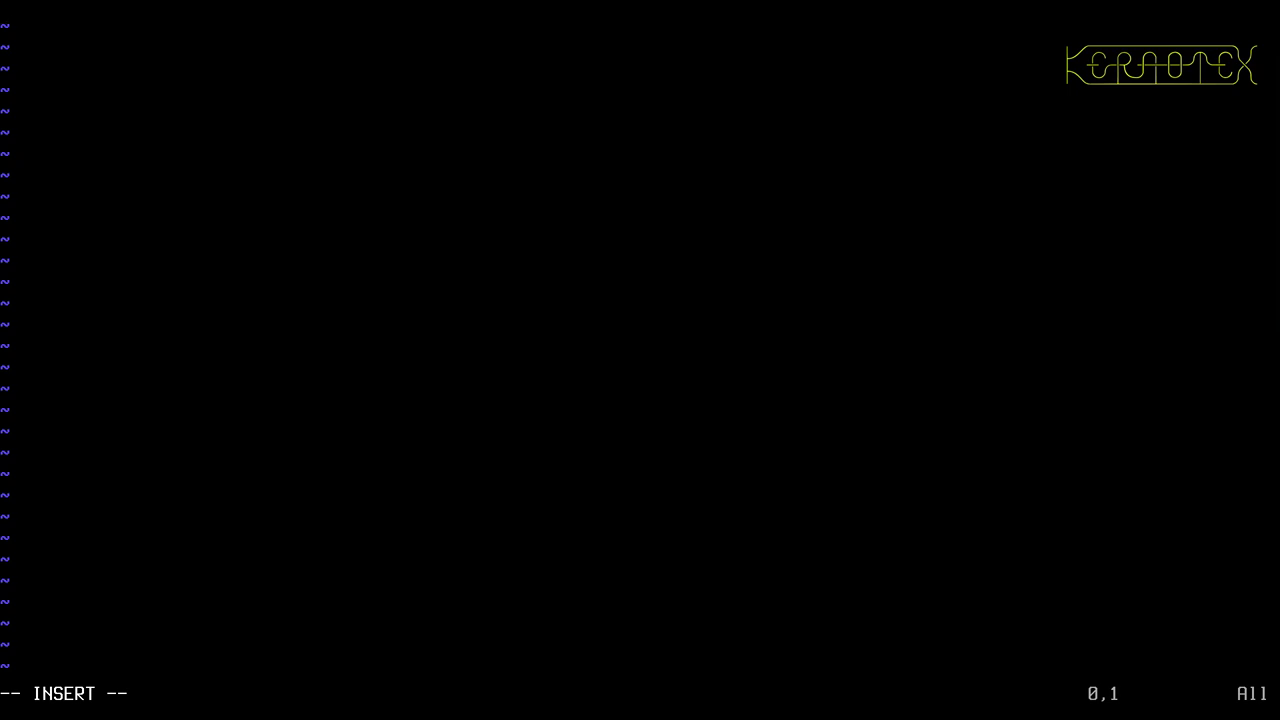
{"action": "type", "text": "XTerm*reverseVideo"}
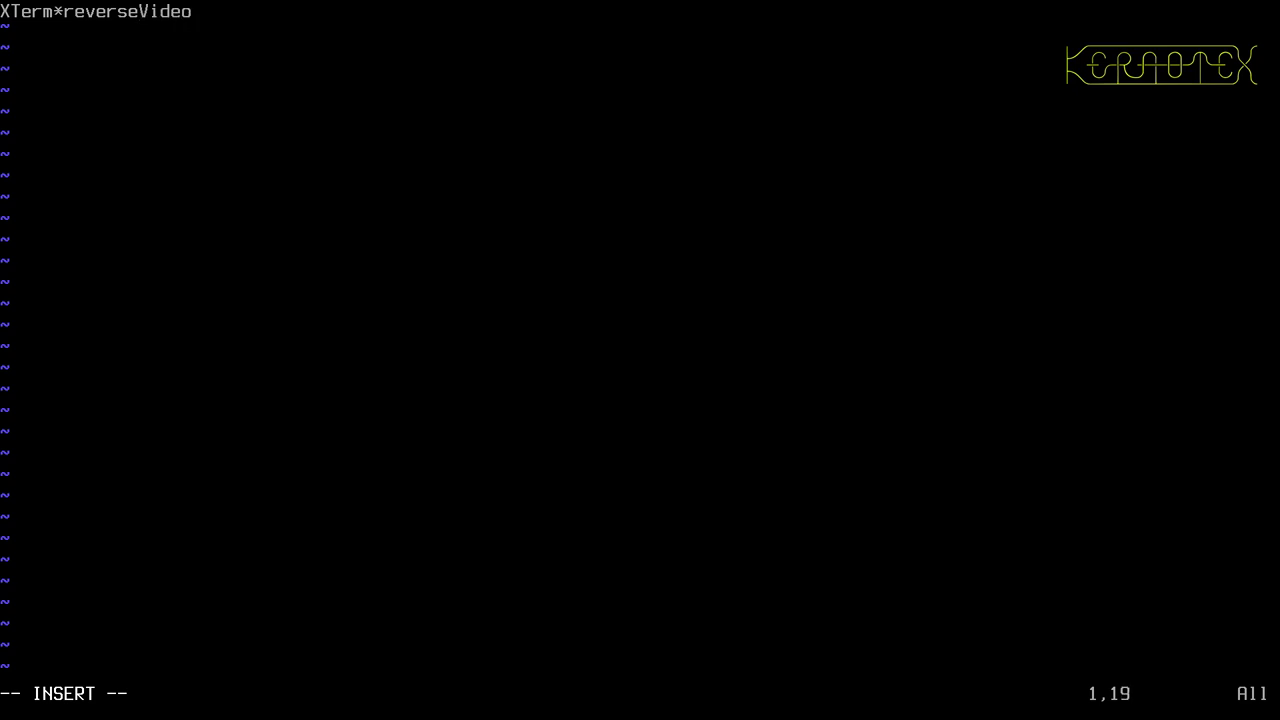
{"action": "type", "text": ":"}
{"action": "type", "text": "true"}
{"action": "key", "text": "Escape"}
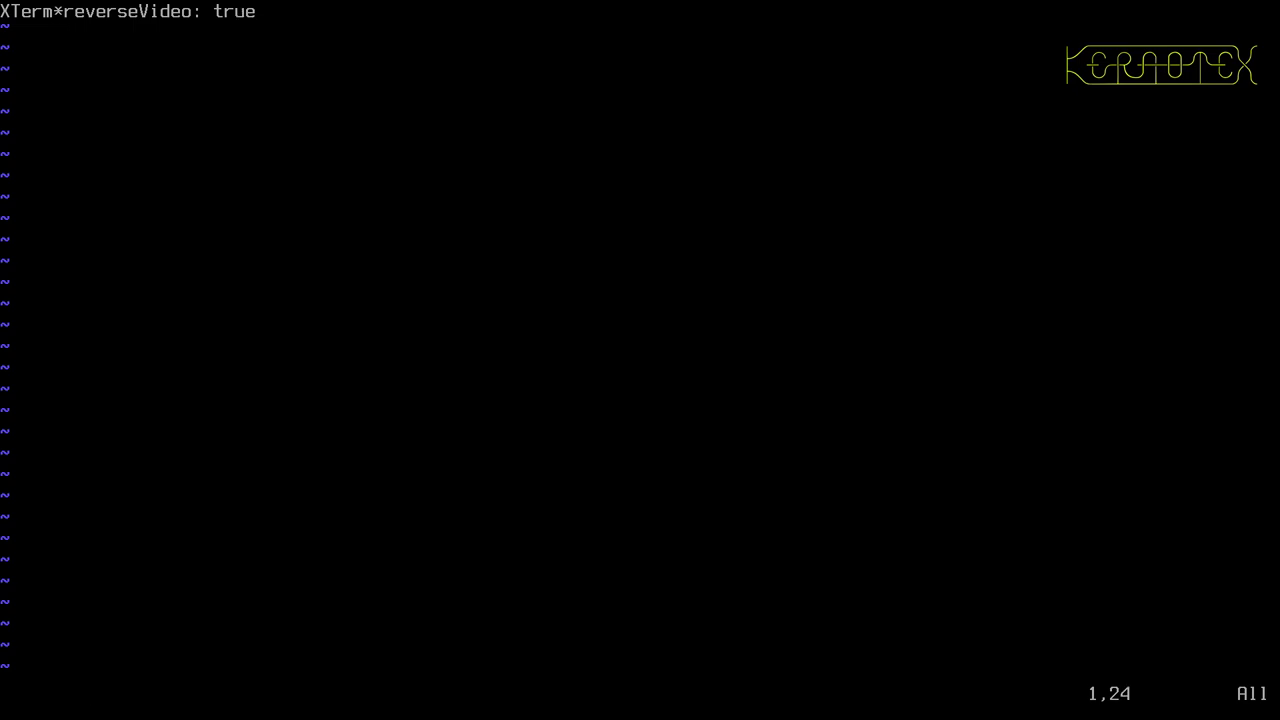
Save and close the XTerm resource file and restart the X session with startx
{"action": "type", "text": ":x"}
{"action": "key", "text": "Return"}
{"action": "type", "text": "startx"}
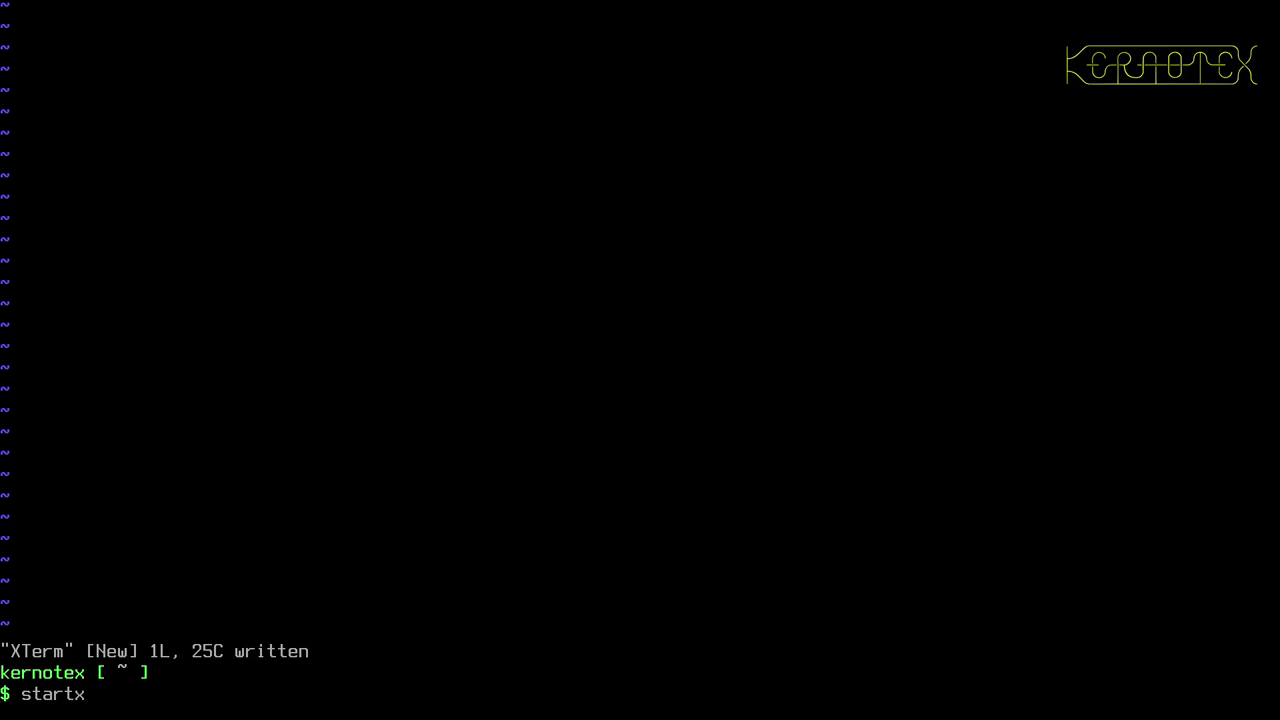
{"action": "key", "text": "Return"}
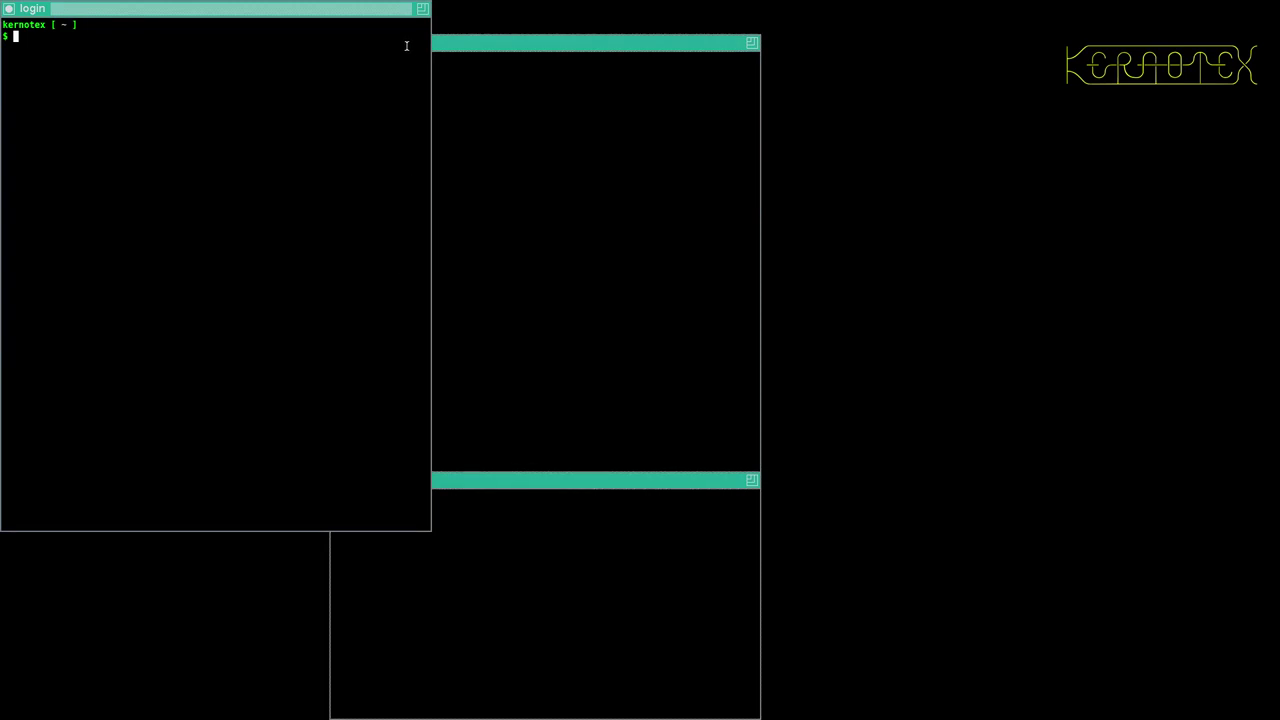
Resize the login xterm window to 80 x 30 characters
{"action": "left_click_drag", "start_coordinate": [422, 12], "coordinate": [424, 351]}
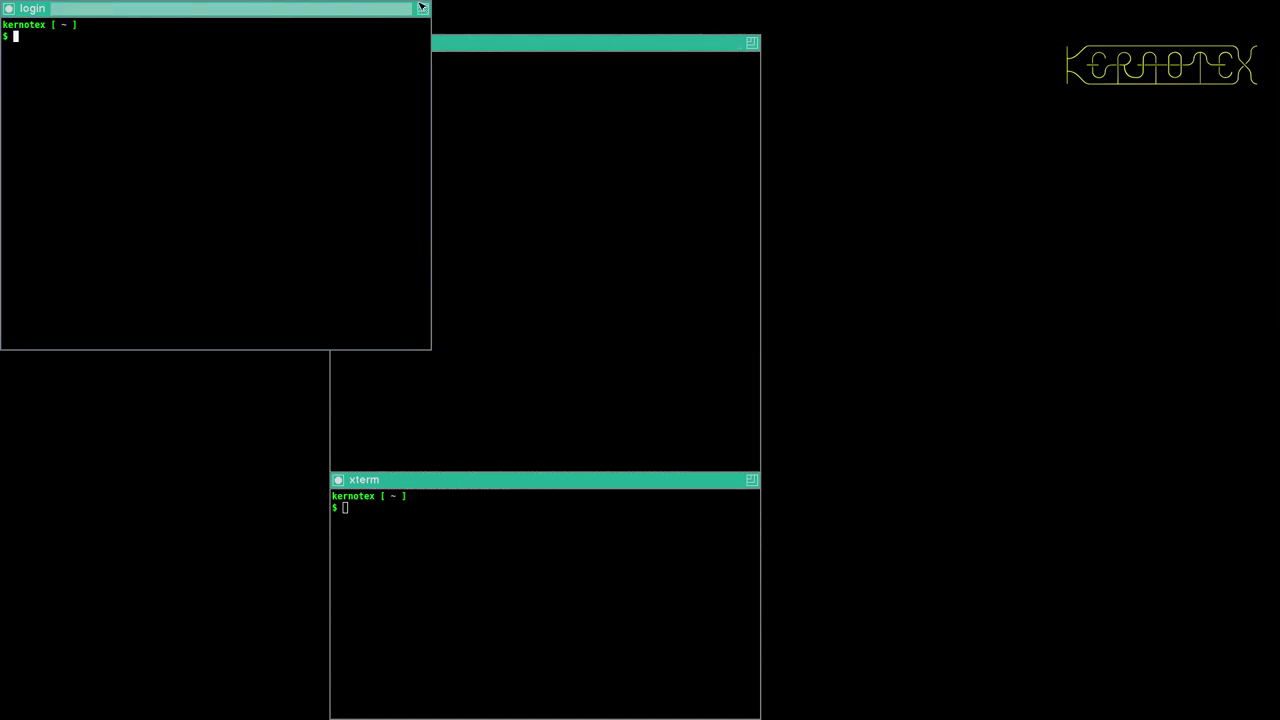
{"action": "left_click_drag", "start_coordinate": [423, 10], "coordinate": [424, 371]}
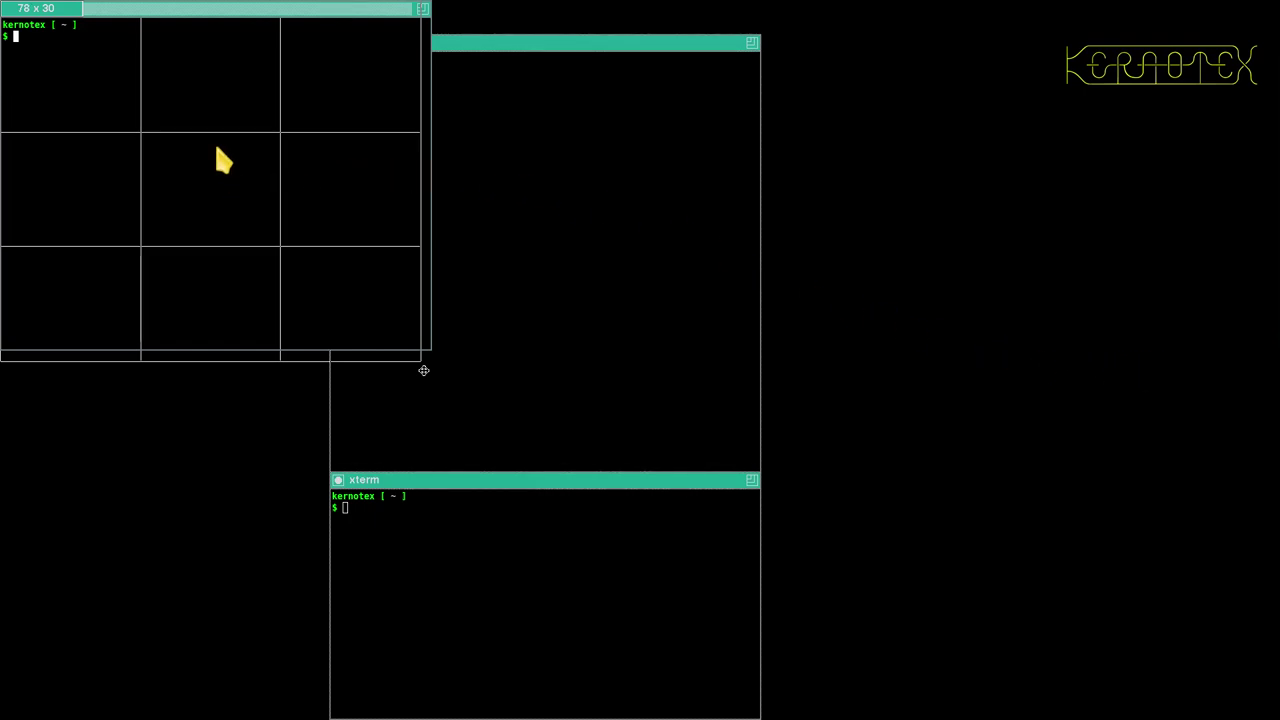
{"action": "left_click_drag", "start_coordinate": [424, 371], "coordinate": [433, 481]}
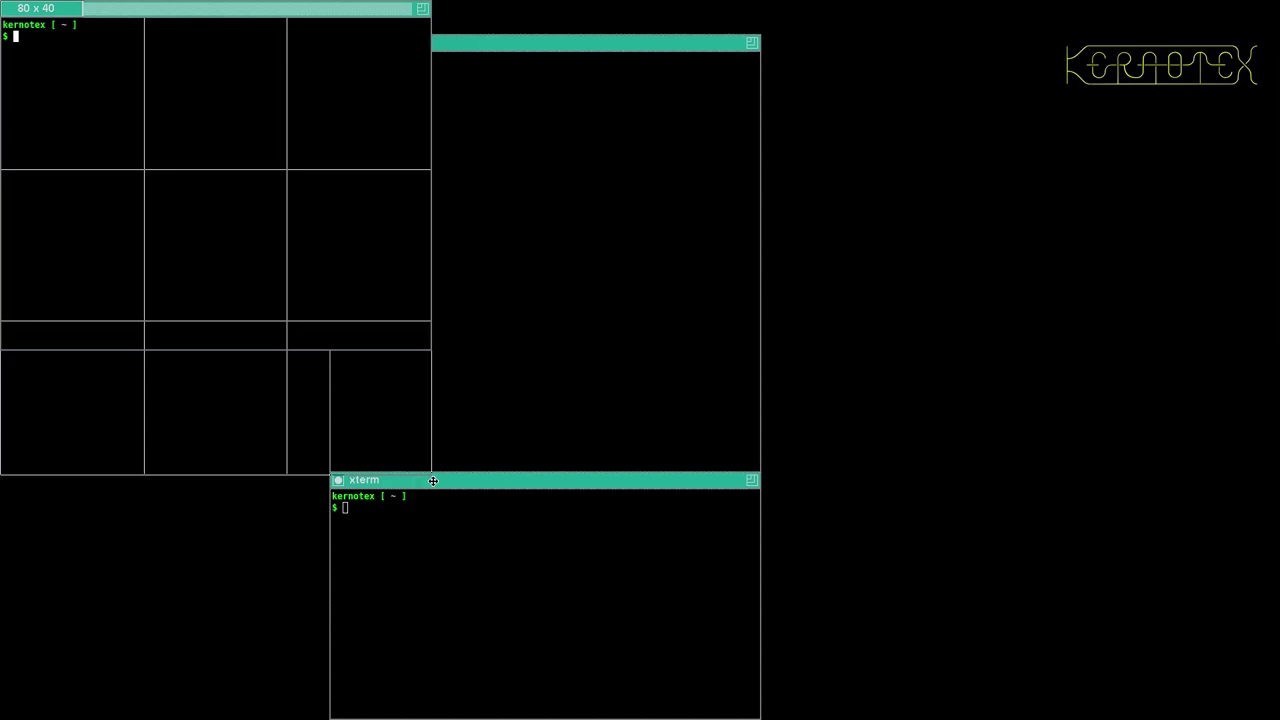
{"action": "left_click_drag", "start_coordinate": [433, 481], "coordinate": [432, 365]}
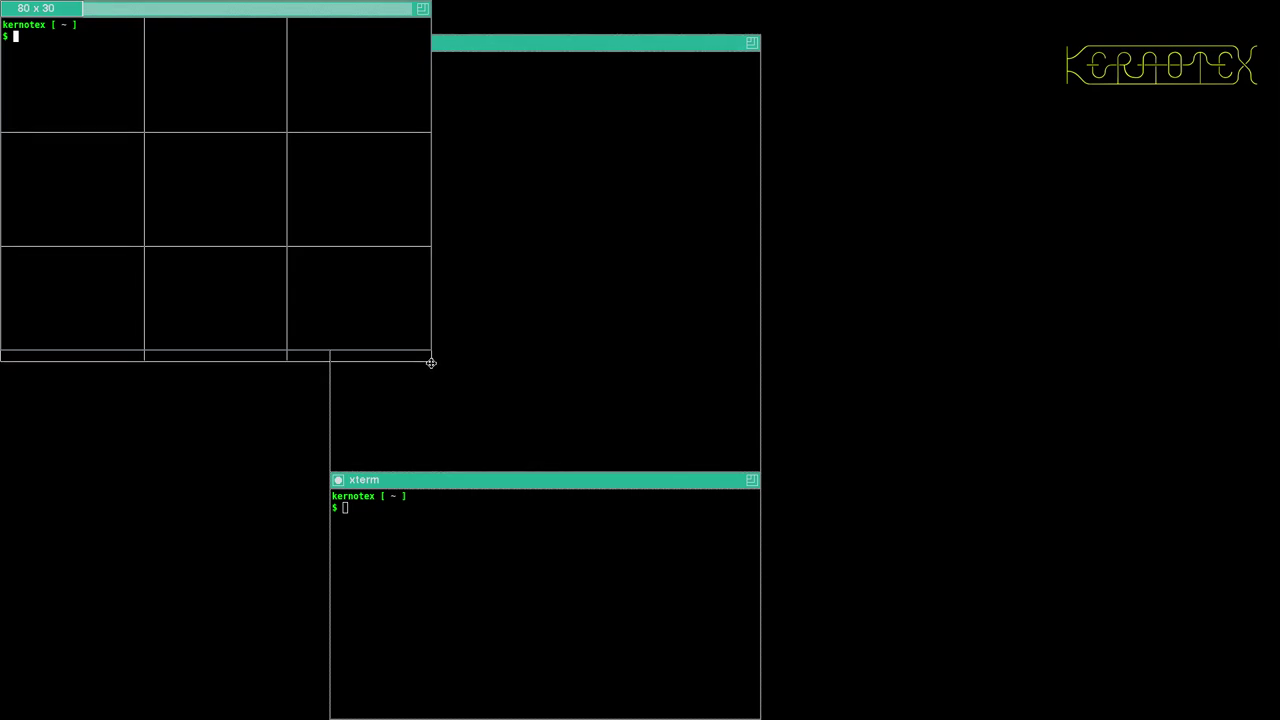
{"action": "left_click_drag", "start_coordinate": [431, 363], "coordinate": [431, 363]}
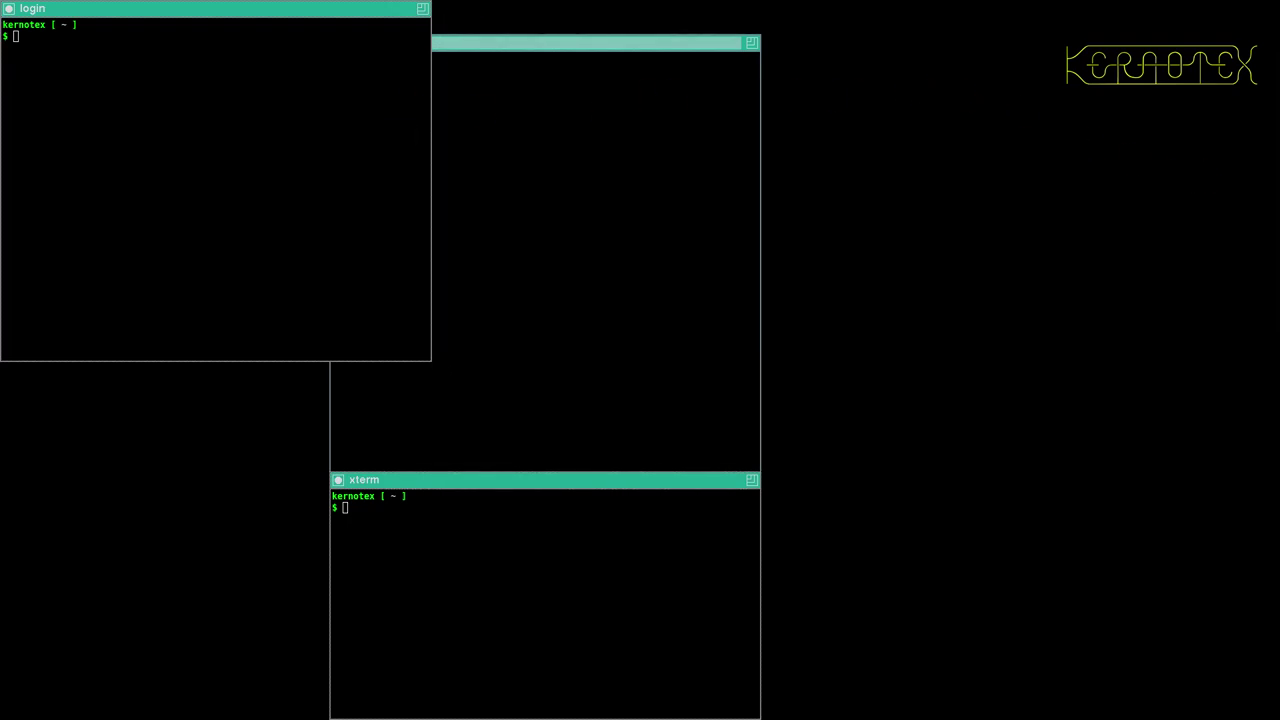
Bring up the login xterm's Main Options and VT Fonts, and set its font size to Huge
{"action": "left_click", "coordinate": [660, 527]}
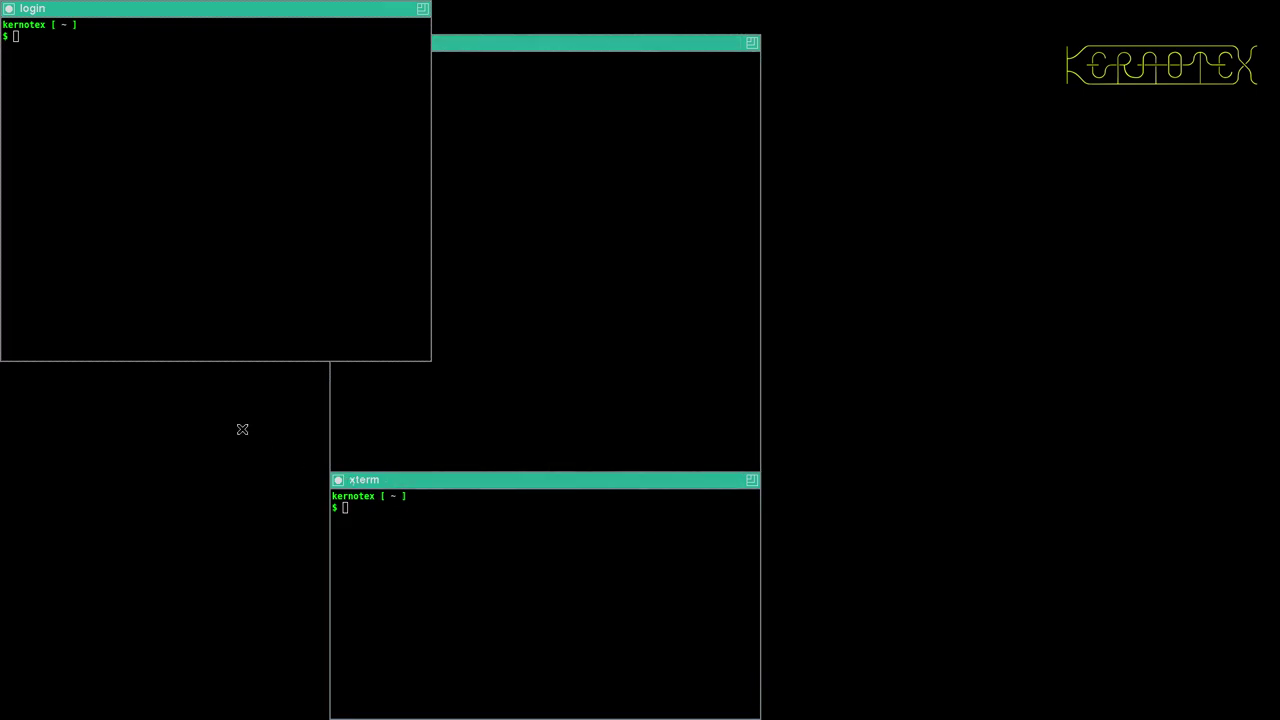
{"action": "left_click", "coordinate": [214, 240], "text": "ctrl"}
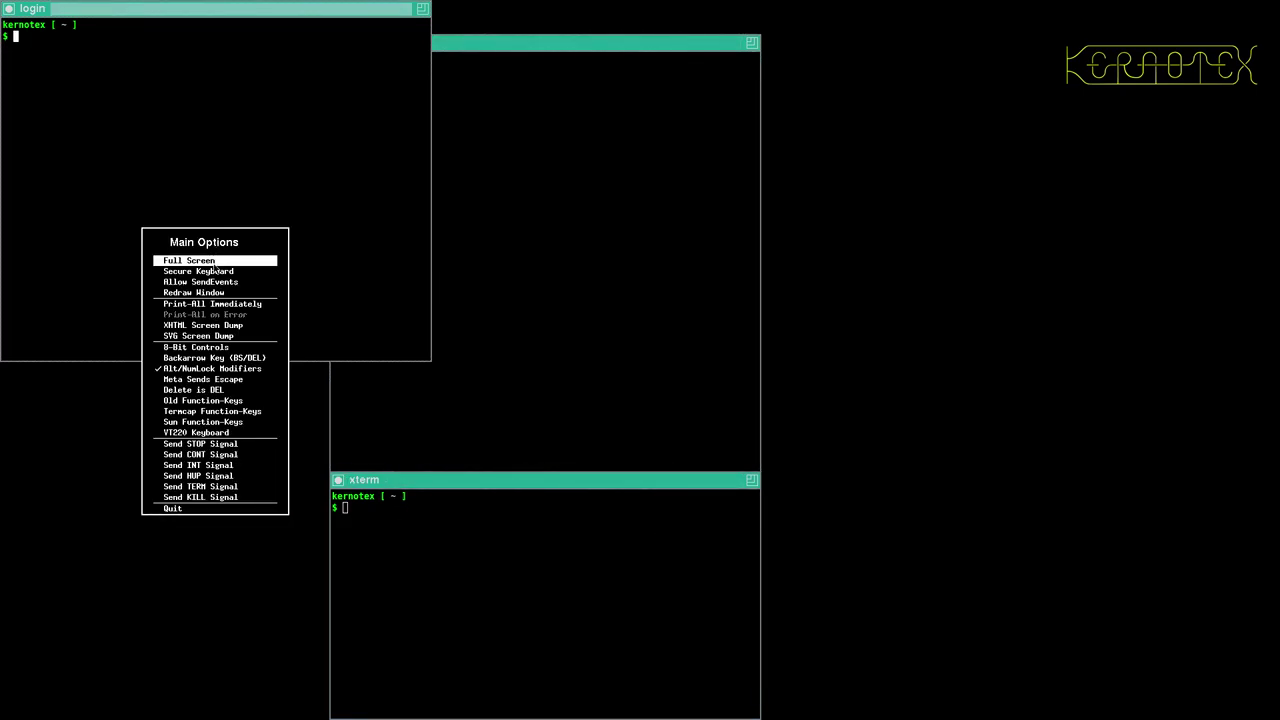
{"action": "middle_click", "coordinate": [200, 164], "text": "ctrl"}
{"action": "right_click", "coordinate": [187, 174], "text": "ctrl"}
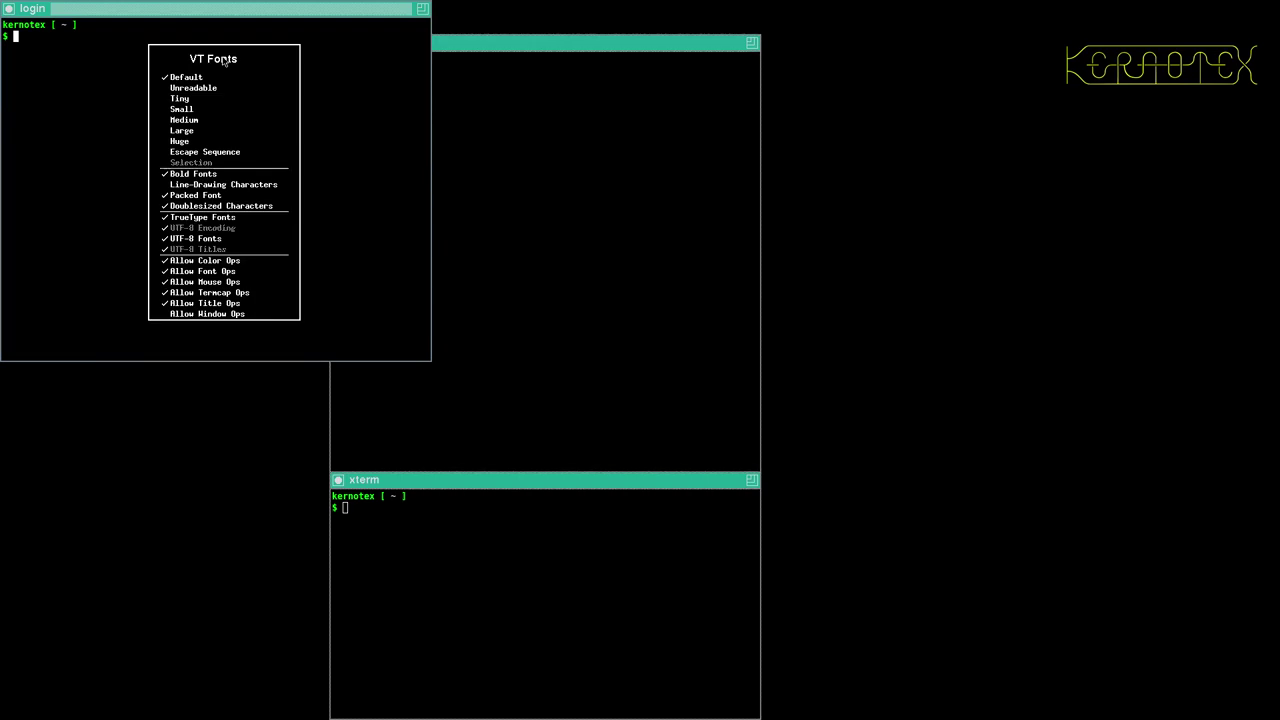
{"action": "left_click", "coordinate": [203, 146]}
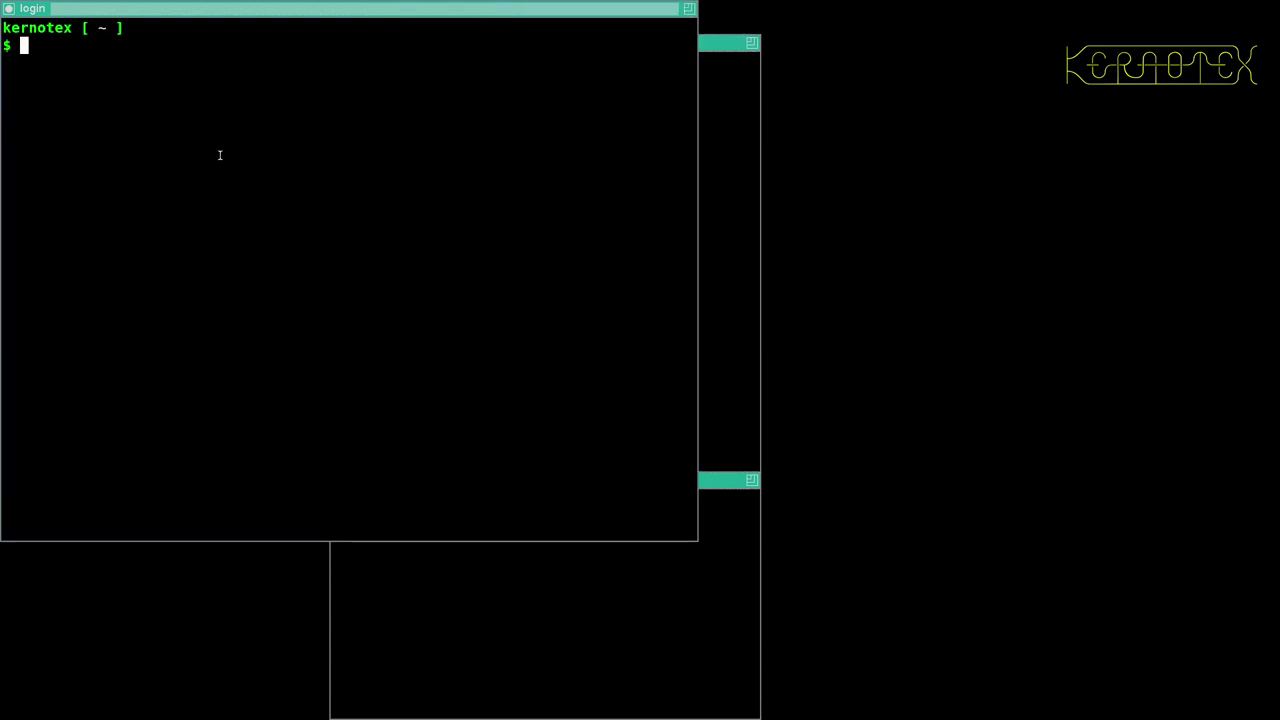
Check the login xterm's VT Fonts, stretch the window down to nearly the full screen height, and nudge it into place
{"action": "right_click", "coordinate": [220, 155], "text": "ctrl"}
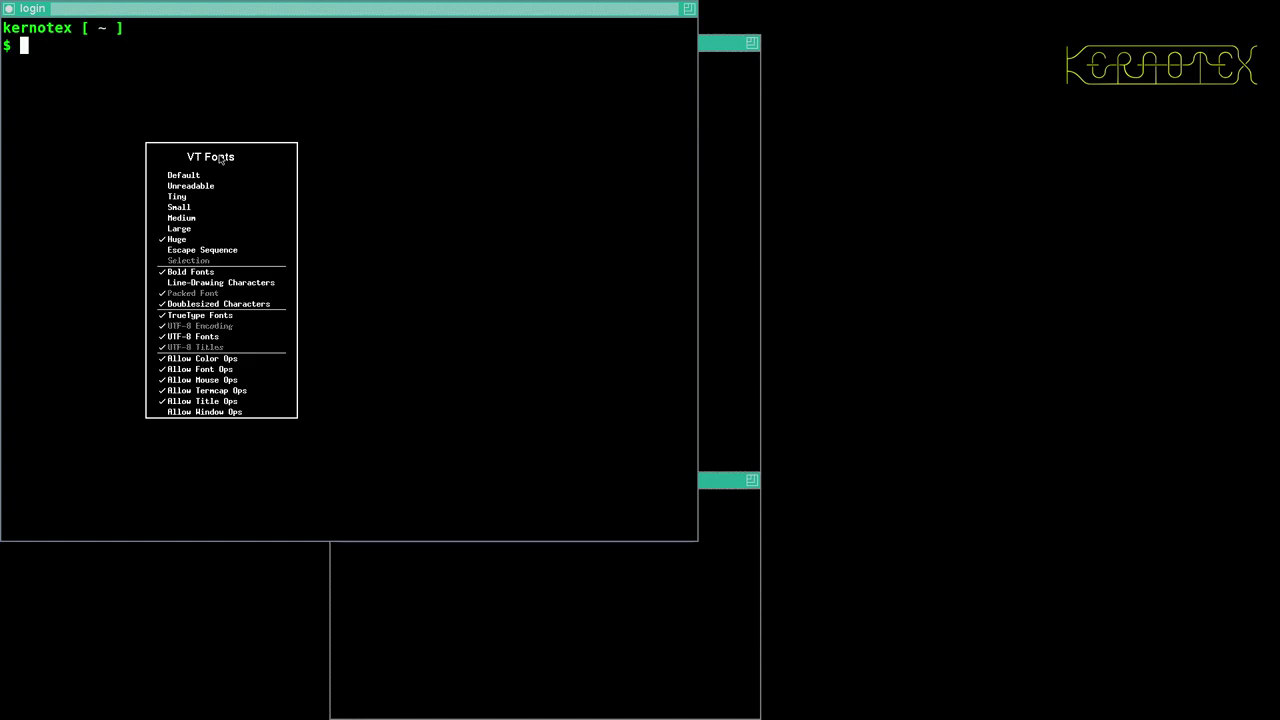
{"action": "left_click", "coordinate": [220, 155]}
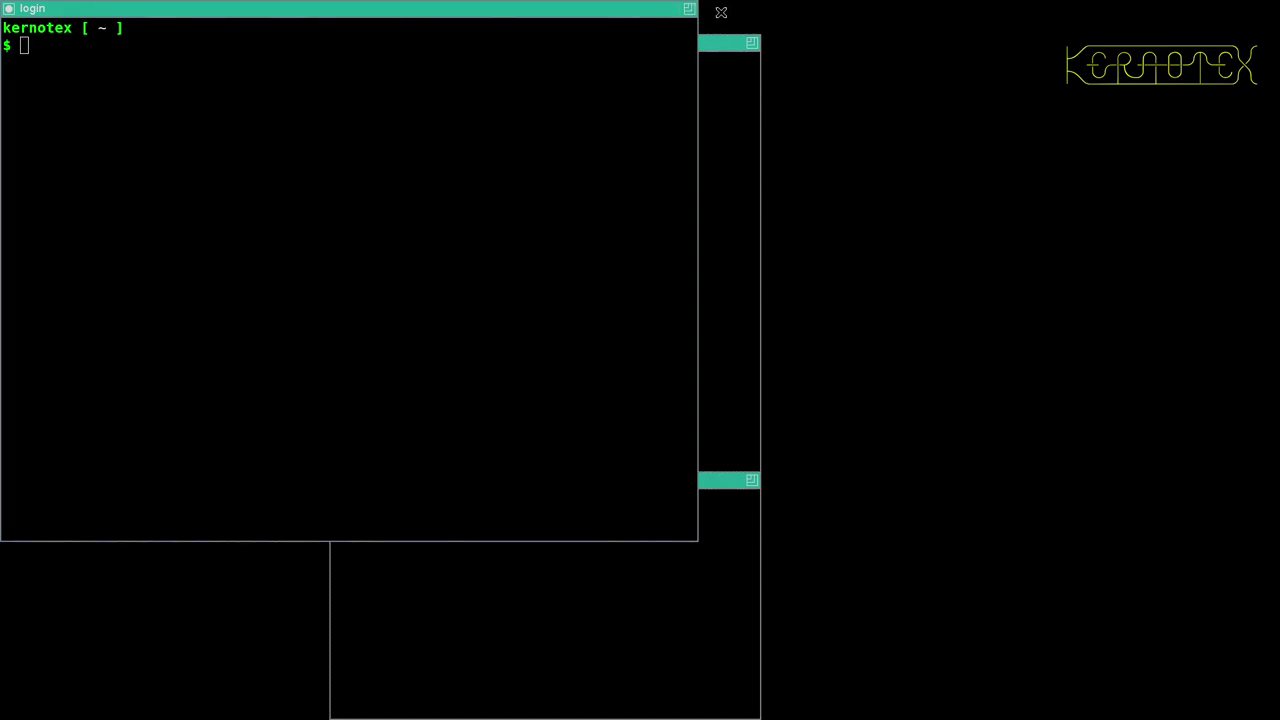
{"action": "left_click_drag", "start_coordinate": [687, 9], "coordinate": [670, 716]}
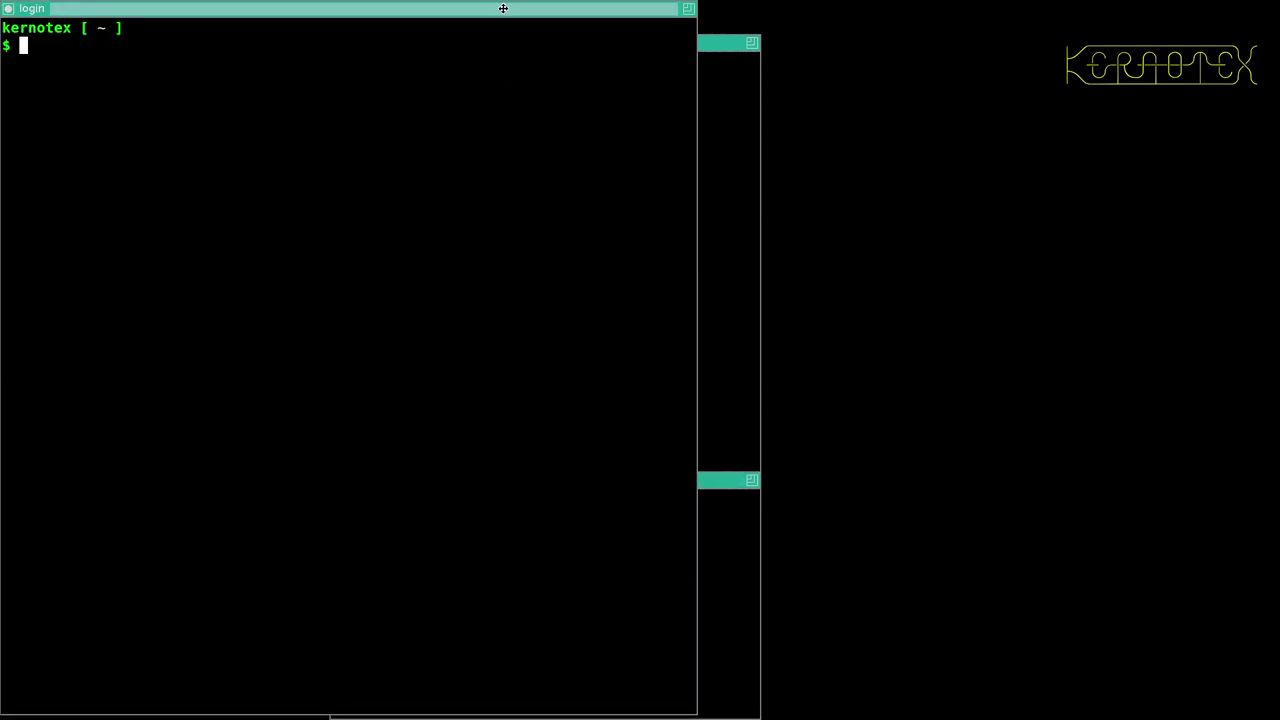
{"action": "left_click_drag", "start_coordinate": [505, 10], "coordinate": [505, 10]}
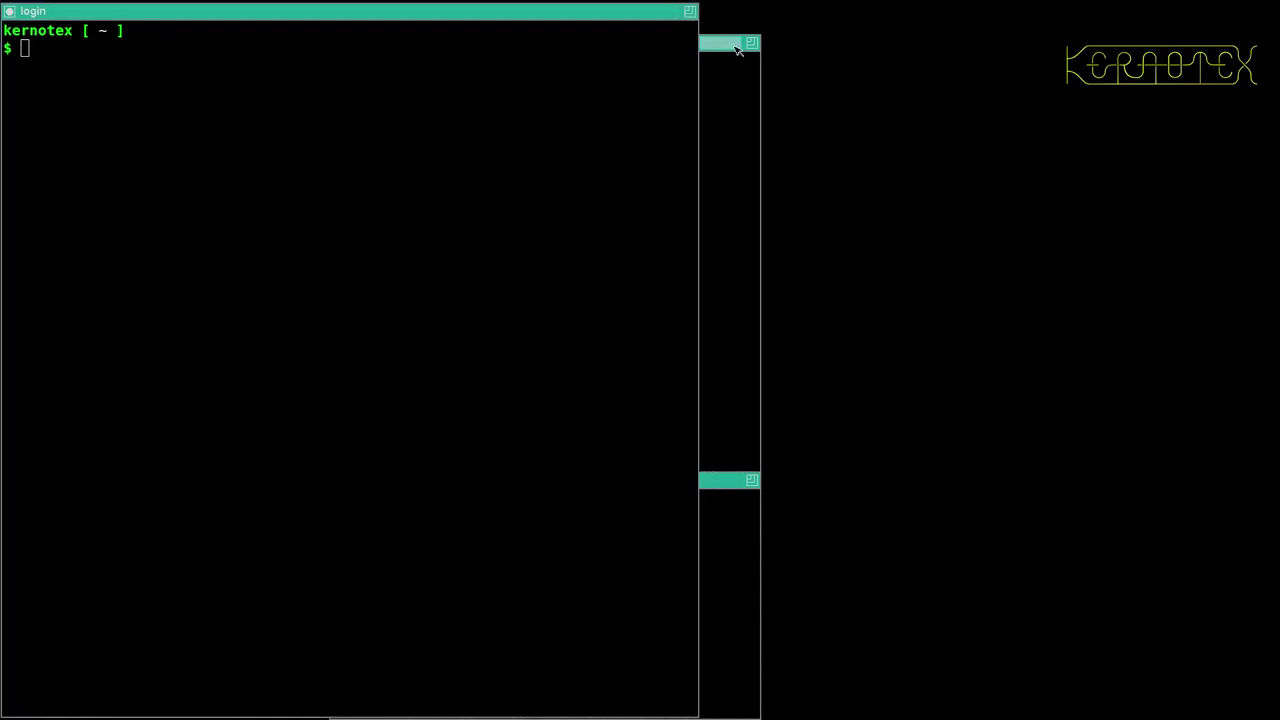
Move the two other xterm windows out from behind the login window, placing the short one beside it and the tall one just below that
{"action": "left_click_drag", "start_coordinate": [725, 44], "coordinate": [1187, 55]}
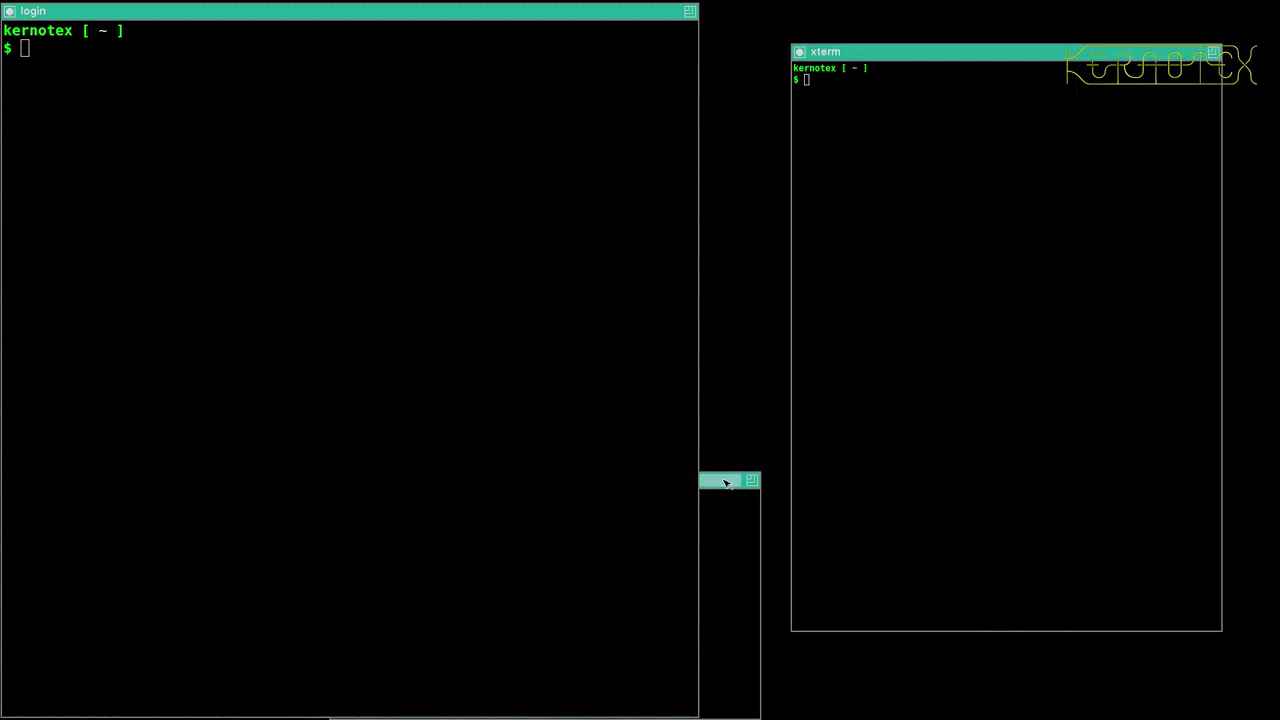
{"action": "left_click_drag", "start_coordinate": [720, 481], "coordinate": [1093, 12]}
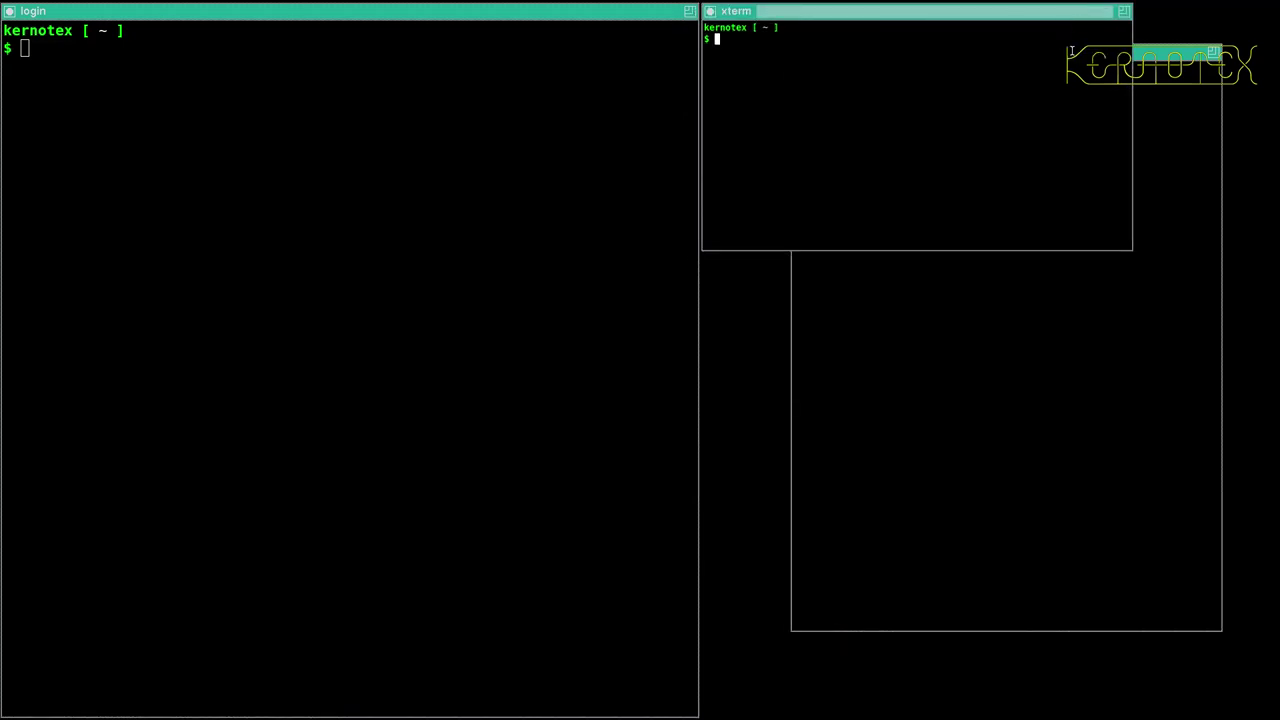
{"action": "left_click_drag", "start_coordinate": [1160, 54], "coordinate": [1090, 88]}
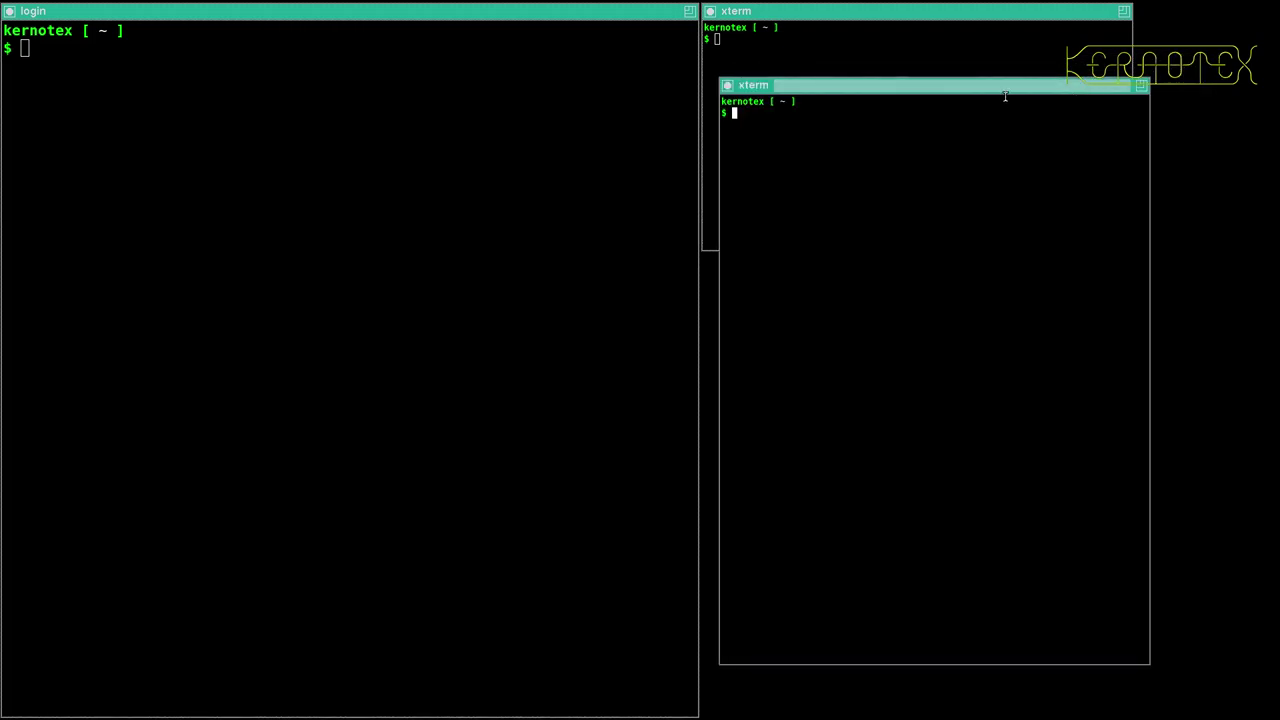
{"action": "mouse_move", "coordinate": [994, 82]}
{"action": "left_mouse_down"}
{"action": "mouse_move", "coordinate": [980, 106]}
{"action": "mouse_move", "coordinate": [982, 92]}
{"action": "left_mouse_up"}
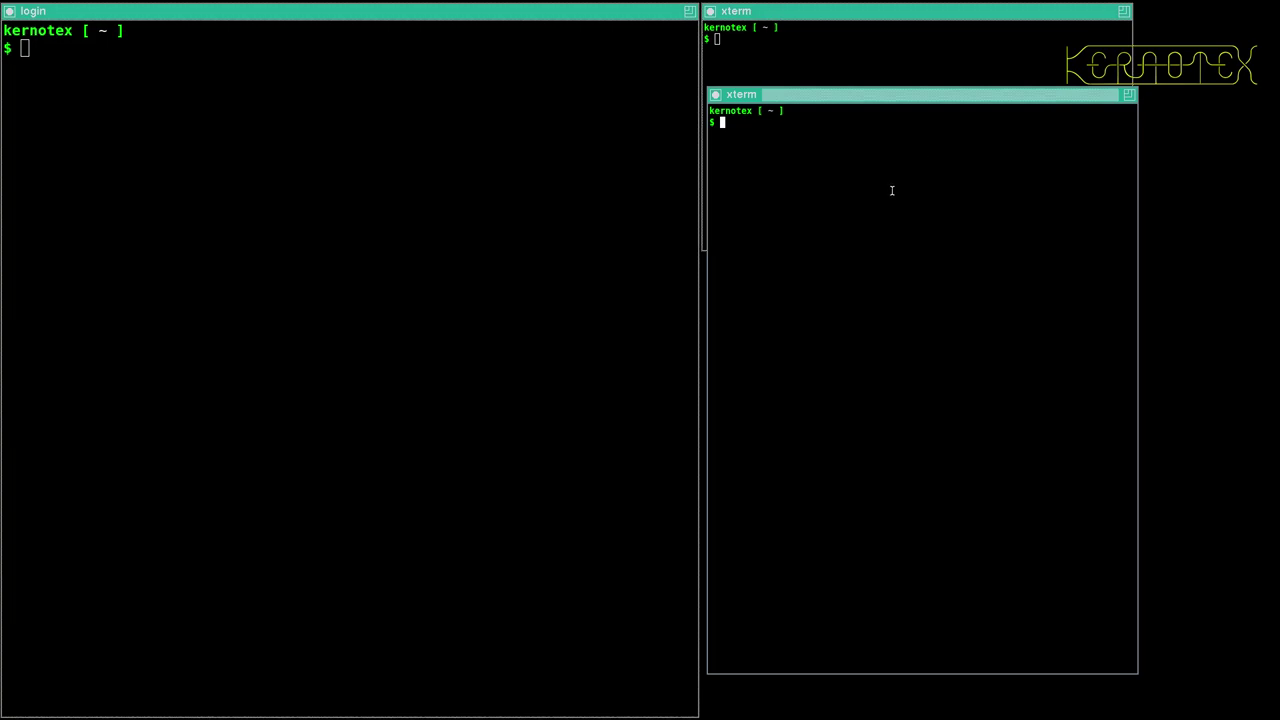
Set the tall xterm's VT font to Large and shift the window back toward the login window
{"action": "left_click_drag", "start_coordinate": [892, 190], "coordinate": [852, 300], "text": "ctrl"}
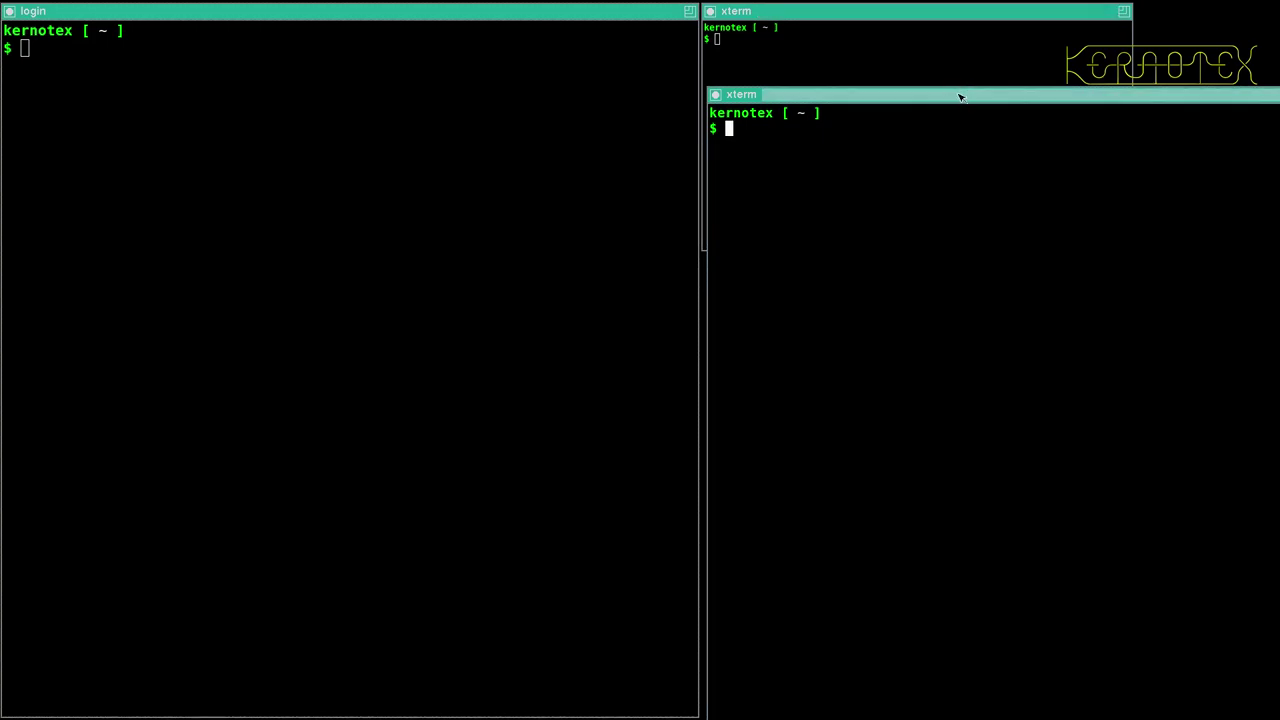
{"action": "left_click_drag", "start_coordinate": [958, 94], "coordinate": [890, 92]}
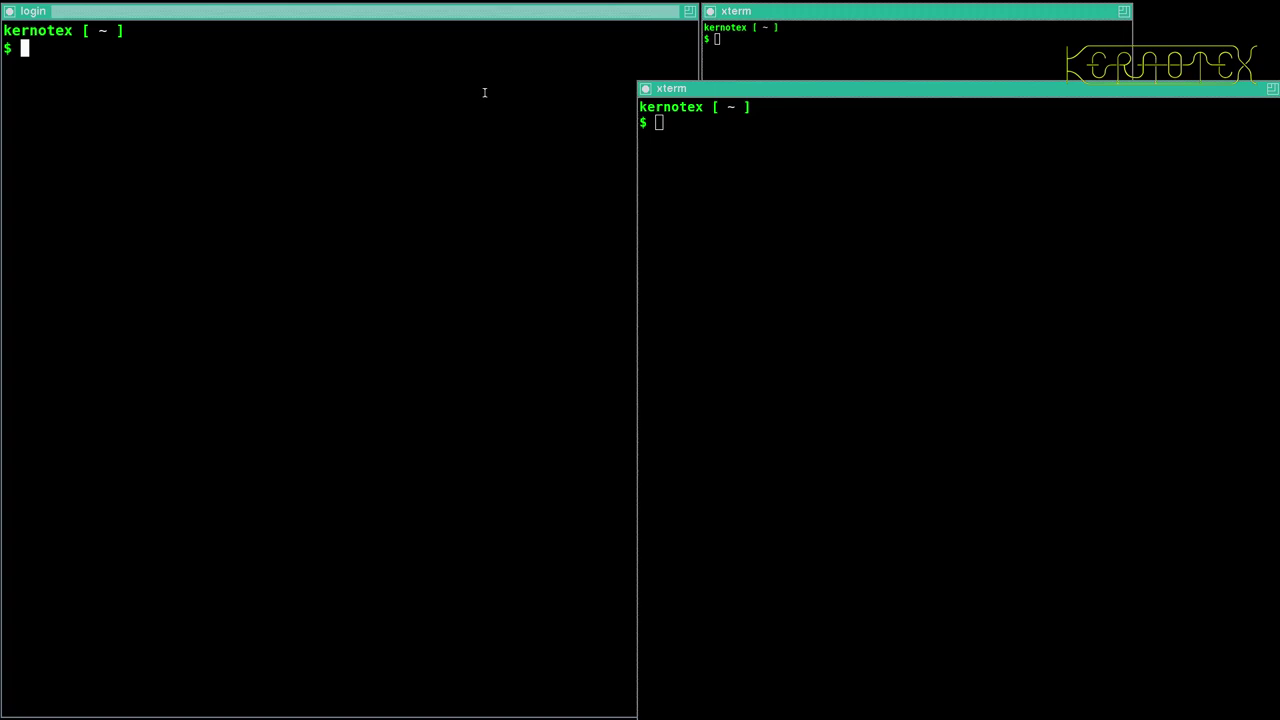
Set the login xterm's VT font to Large and stretch the window down to nearly the full screen height
{"action": "right_click", "coordinate": [447, 112], "text": "ctrl"}
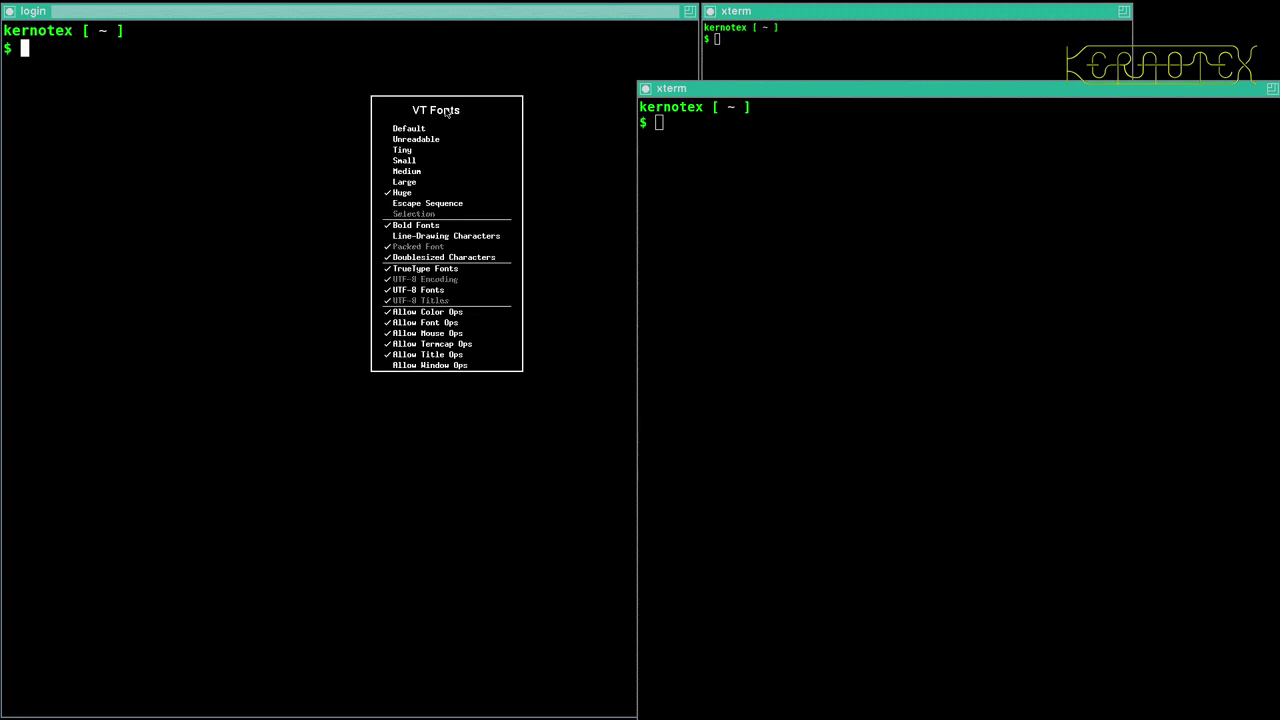
{"action": "left_click", "coordinate": [443, 183]}
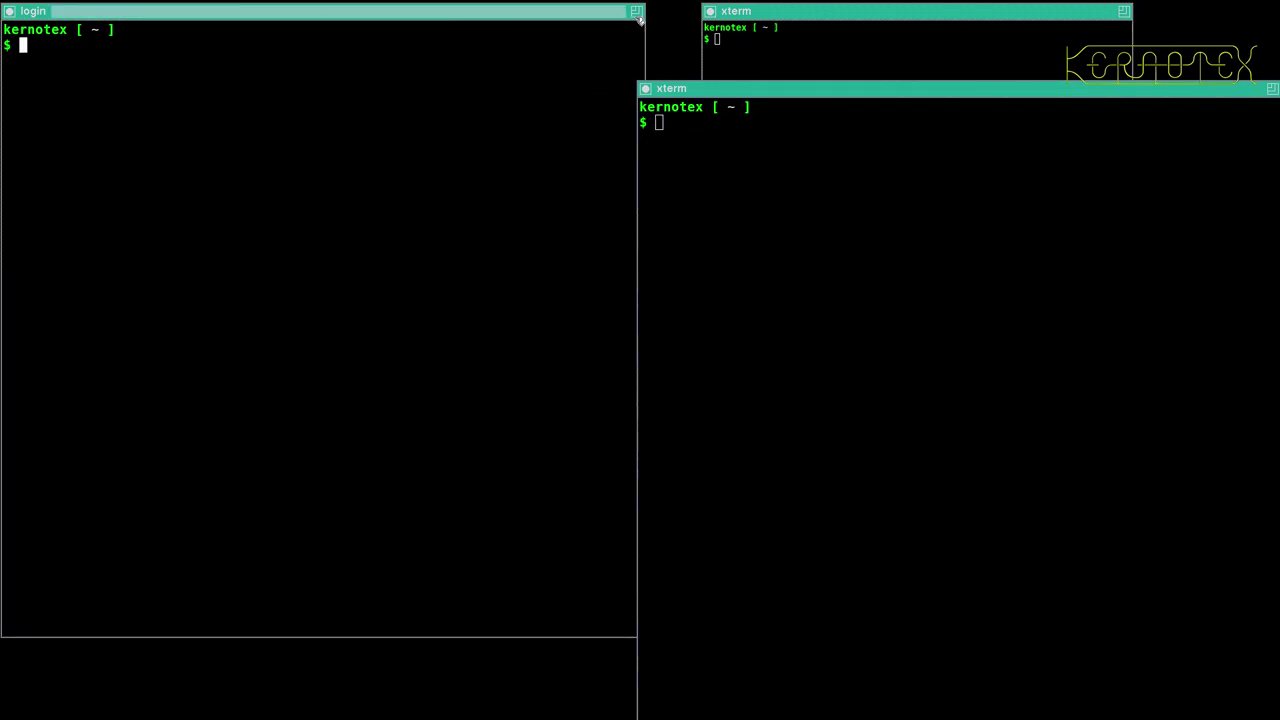
{"action": "left_click_drag", "start_coordinate": [638, 16], "coordinate": [589, 714]}
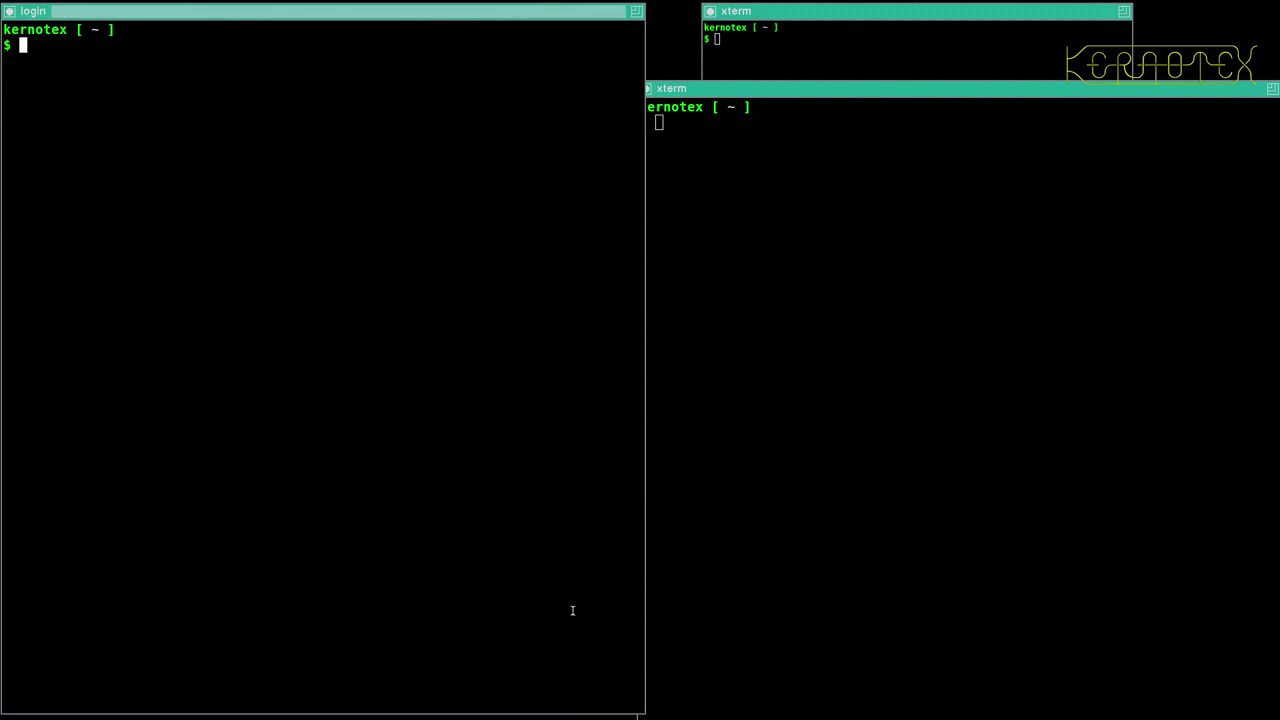
{"action": "type", "text": "lynx"}
{"action": "type", "text": "www.linuxfroms"}
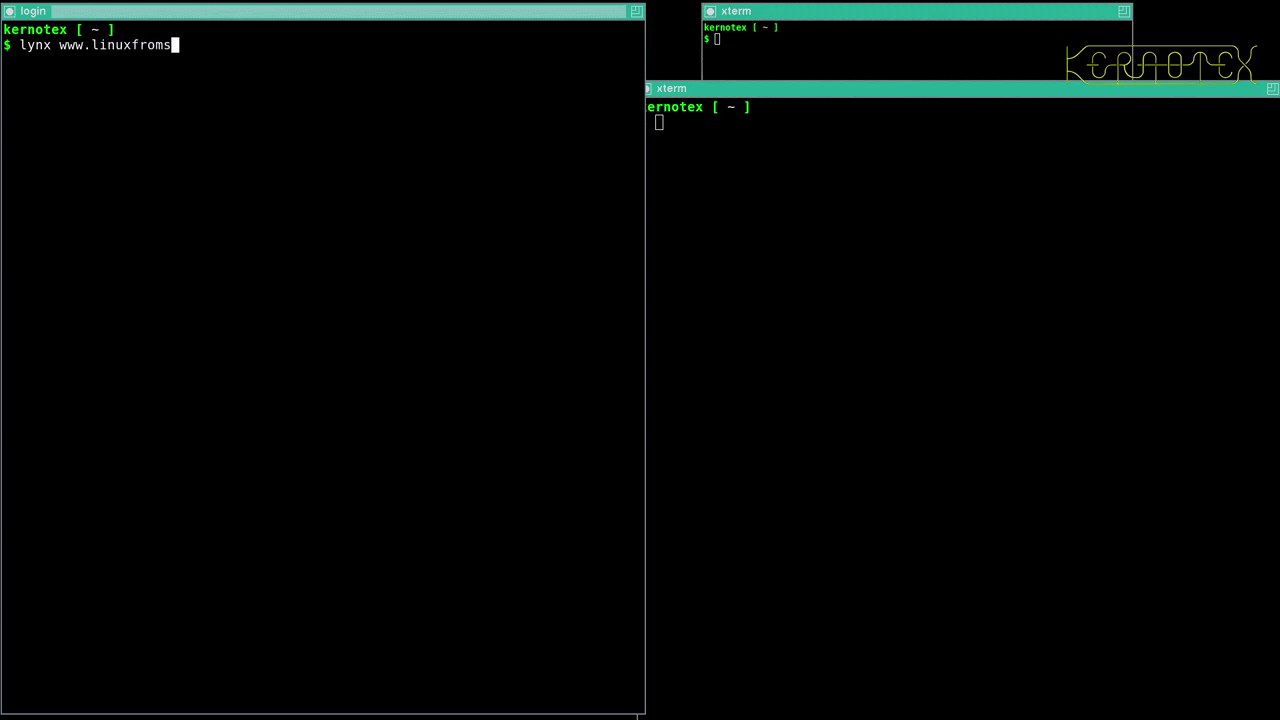
{"action": "type", "text": "cratch.org/blfs"}
{"action": "key", "text": "Return"}
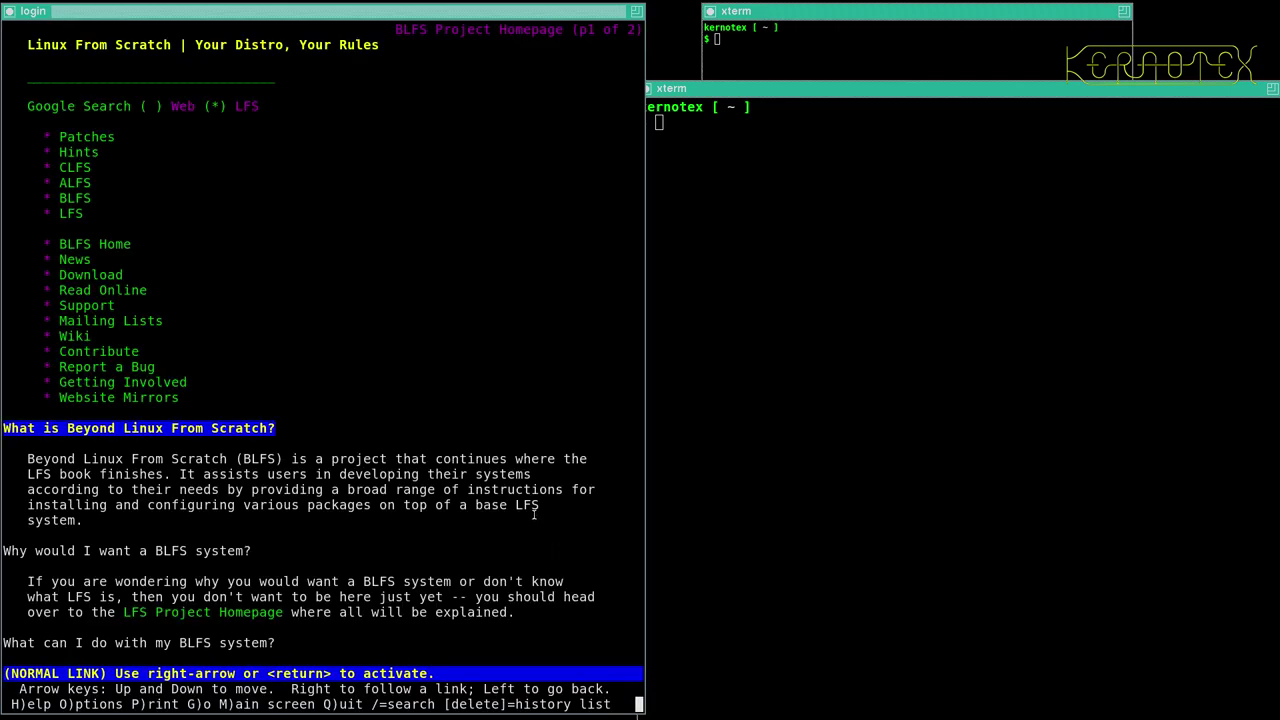
{"action": "left_click_drag", "start_coordinate": [269, 11], "coordinate": [277, 13]}
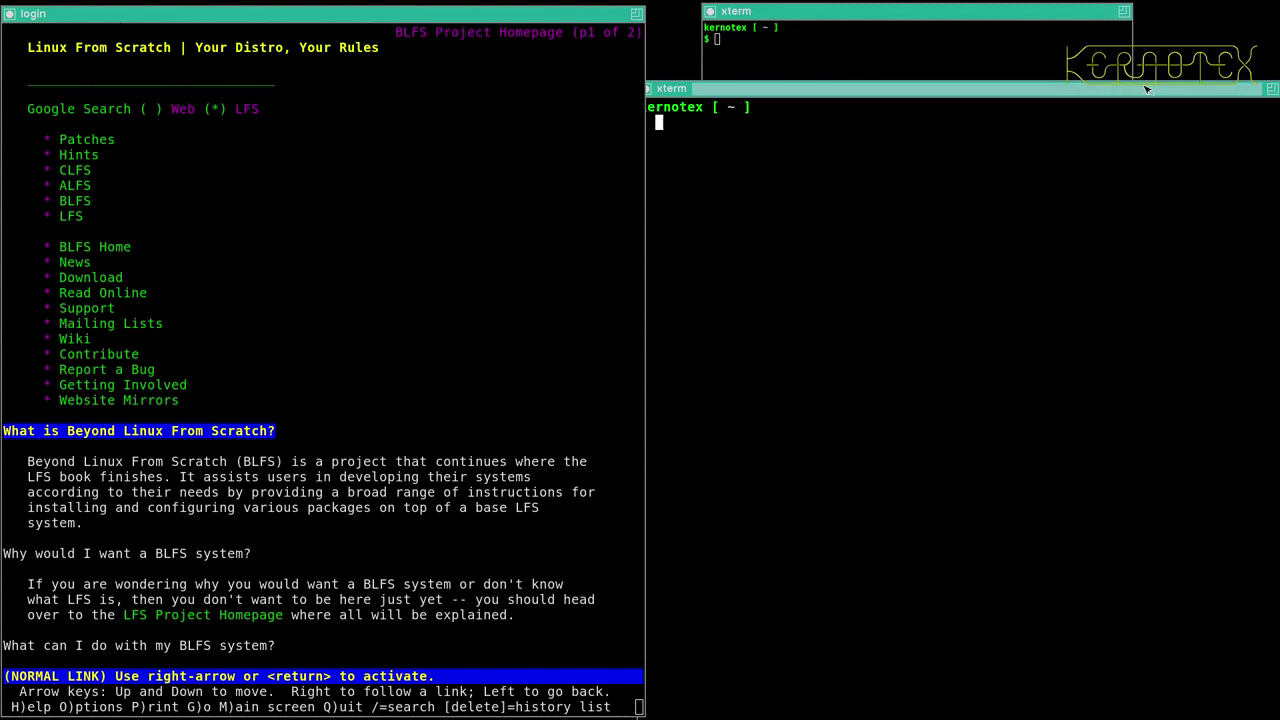
Shorten the tall xterm from above, and reduce the height of the Firefox window showing the X Libraries page
{"action": "left_click_drag", "start_coordinate": [1266, 90], "coordinate": [1248, 255]}
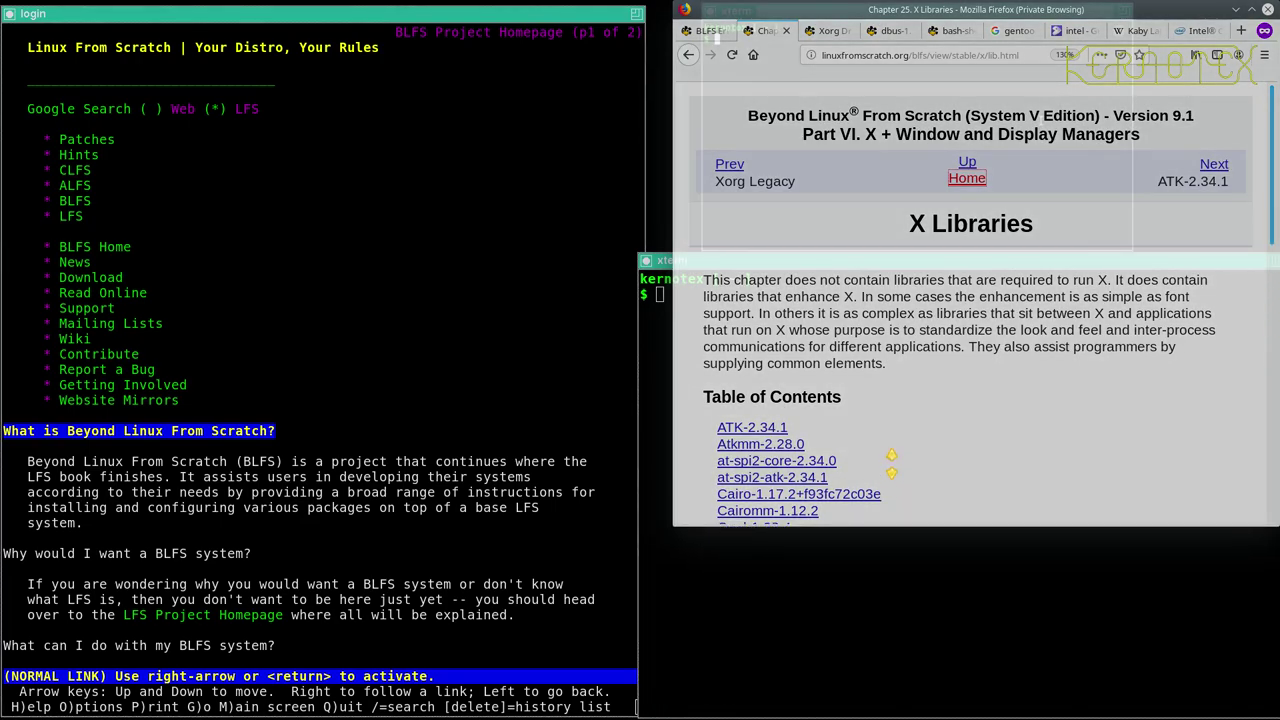
{"action": "left_click_drag", "start_coordinate": [891, 455], "coordinate": [886, 376]}
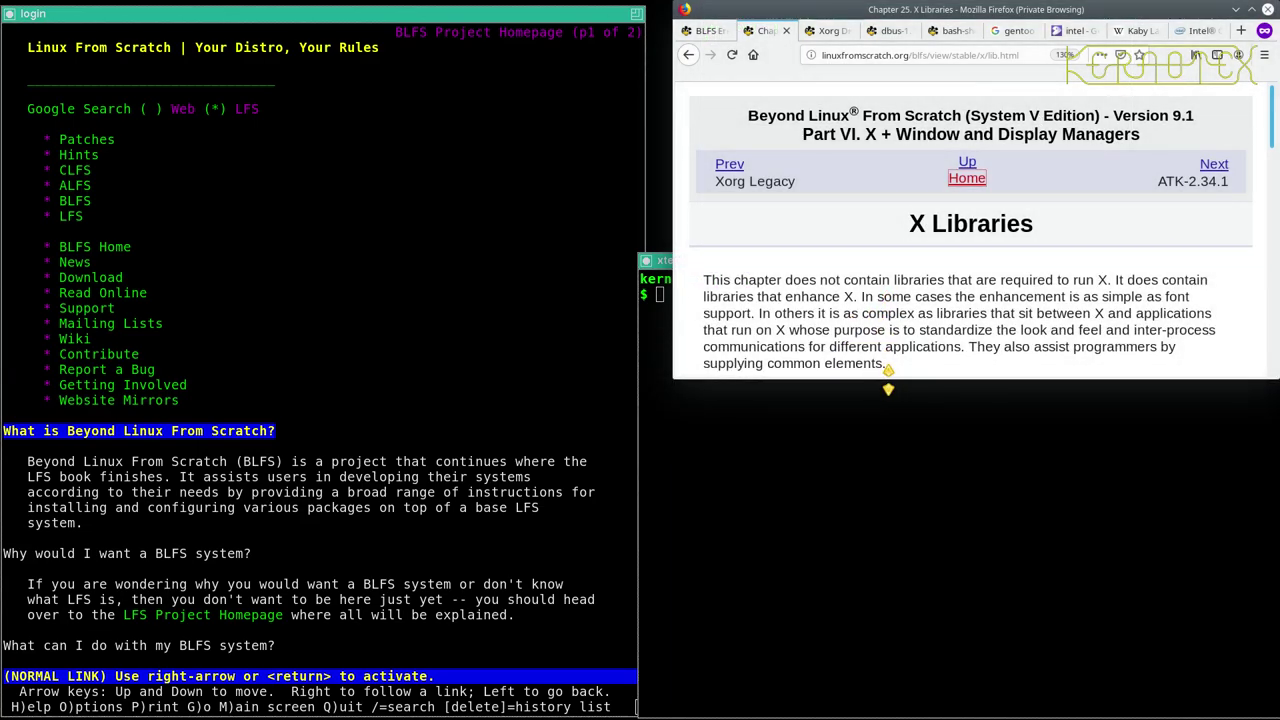
{"action": "scroll", "coordinate": [891, 272], "scroll_direction": "down", "scroll_amount": 4}
{"action": "scroll", "coordinate": [893, 280], "scroll_direction": "up", "scroll_amount": 4}
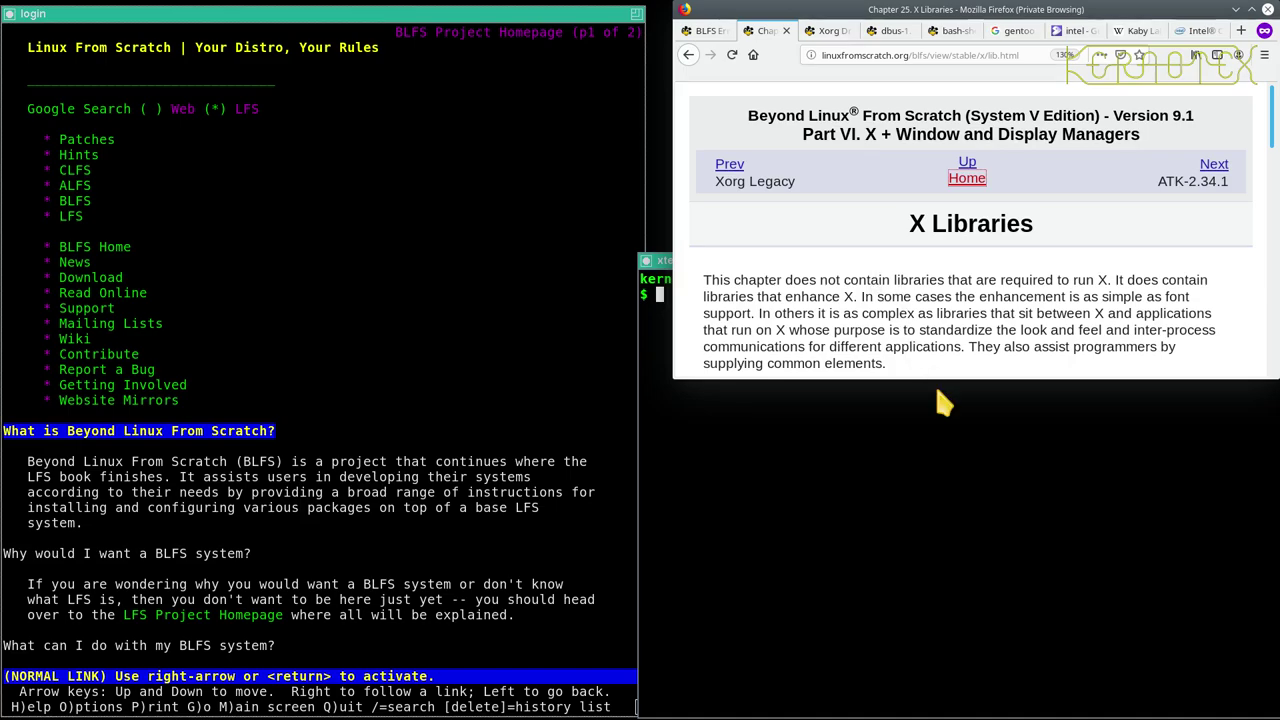
Resize the Large-font xterm to 80 x 22 characters, checking its fit beneath the Firefox window
{"action": "key", "text": "ctrl+q"}
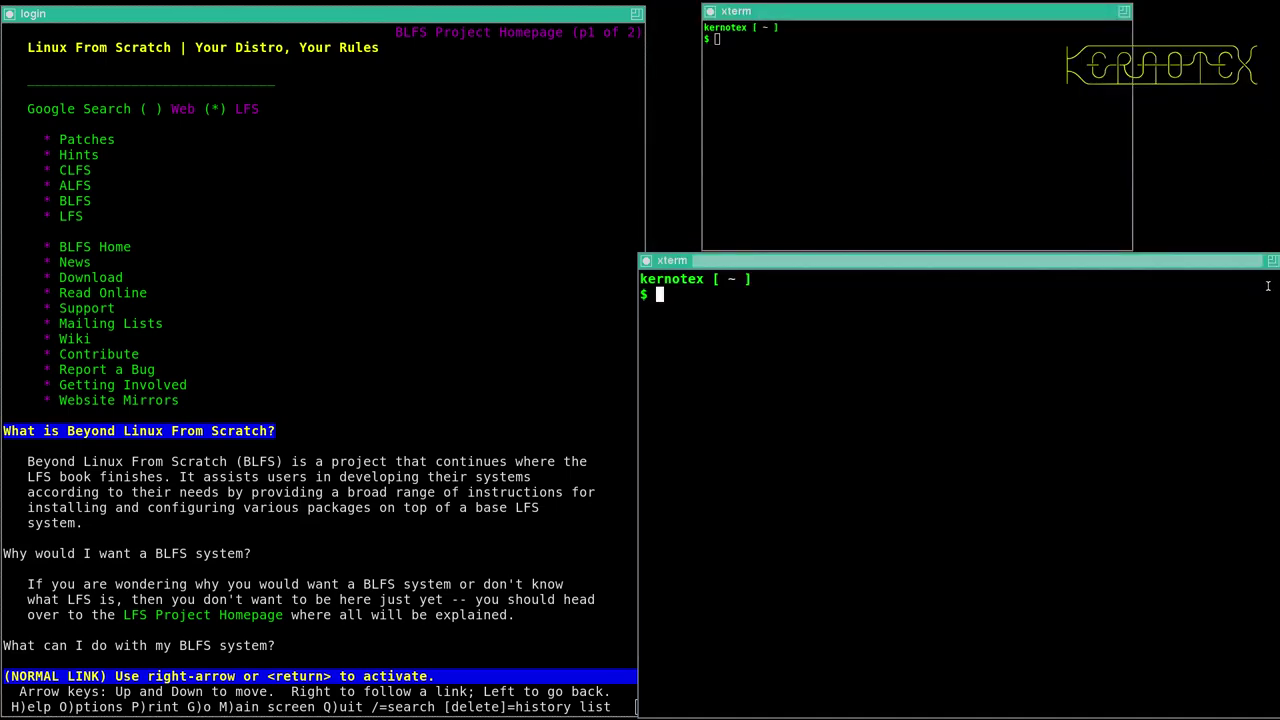
{"action": "left_click_drag", "start_coordinate": [1271, 261], "coordinate": [1261, 386]}
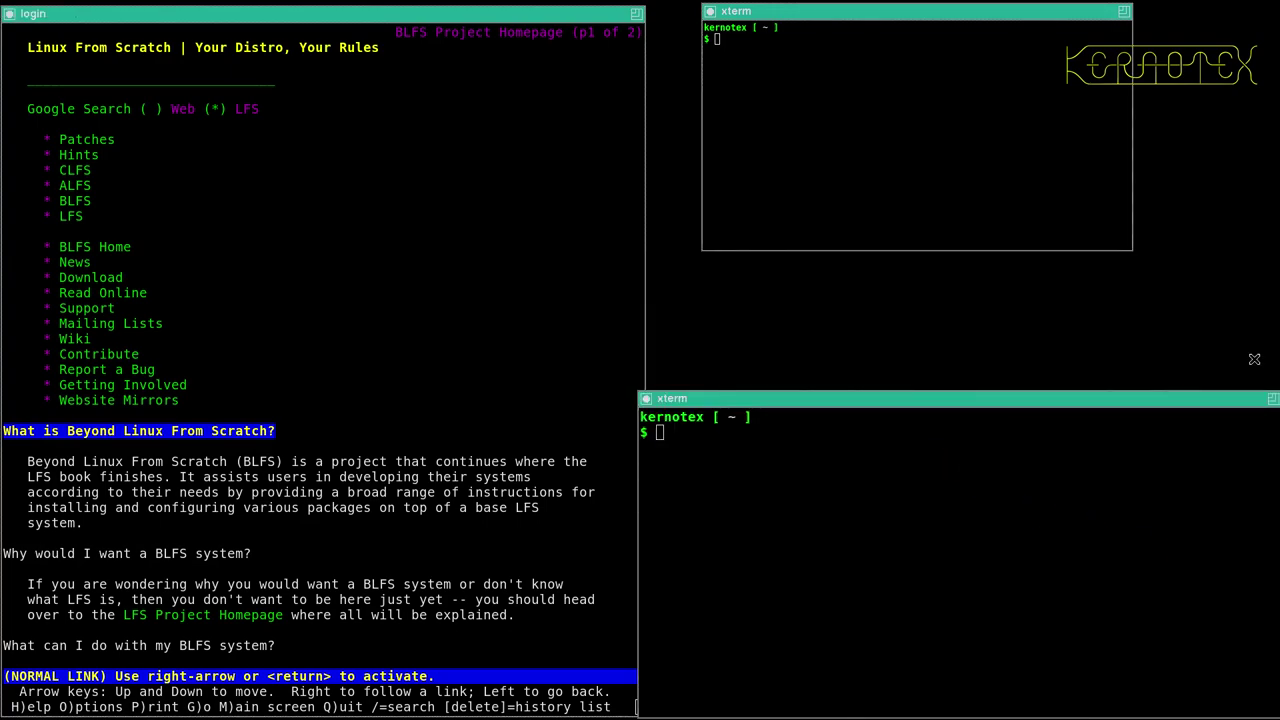
{"action": "key", "text": "alt+Tab"}
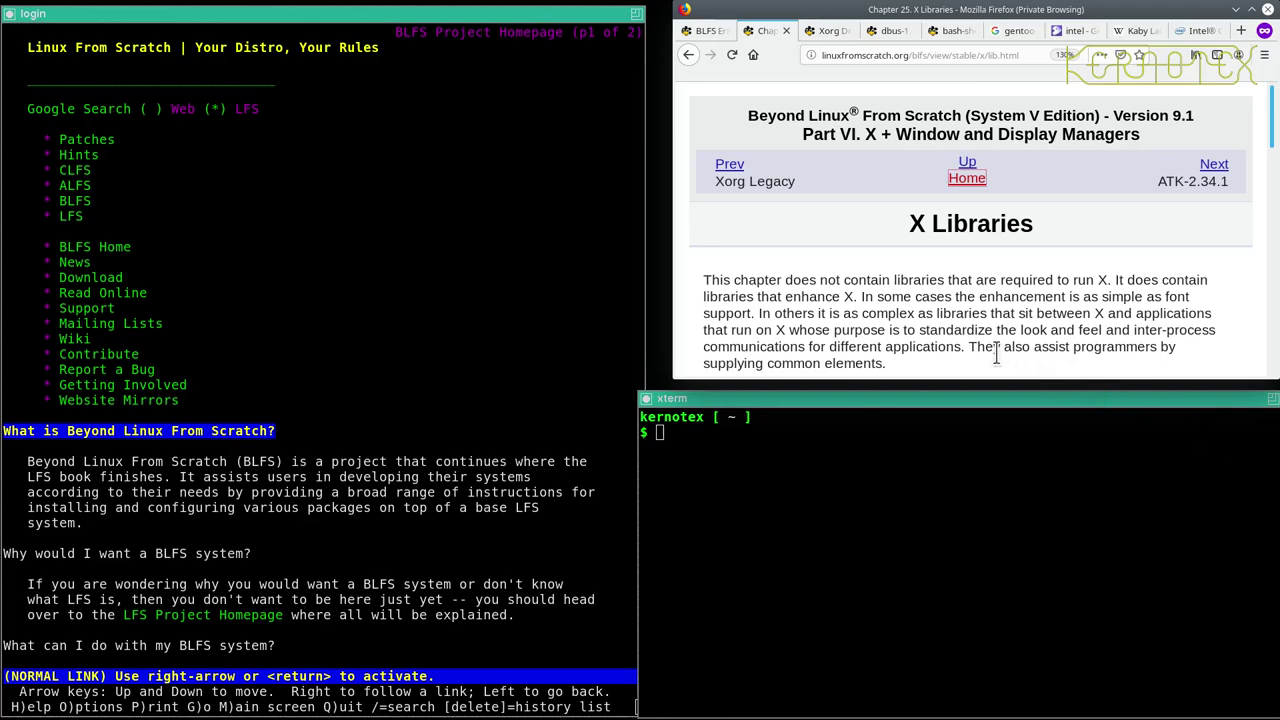
{"action": "key", "text": "alt+Tab"}
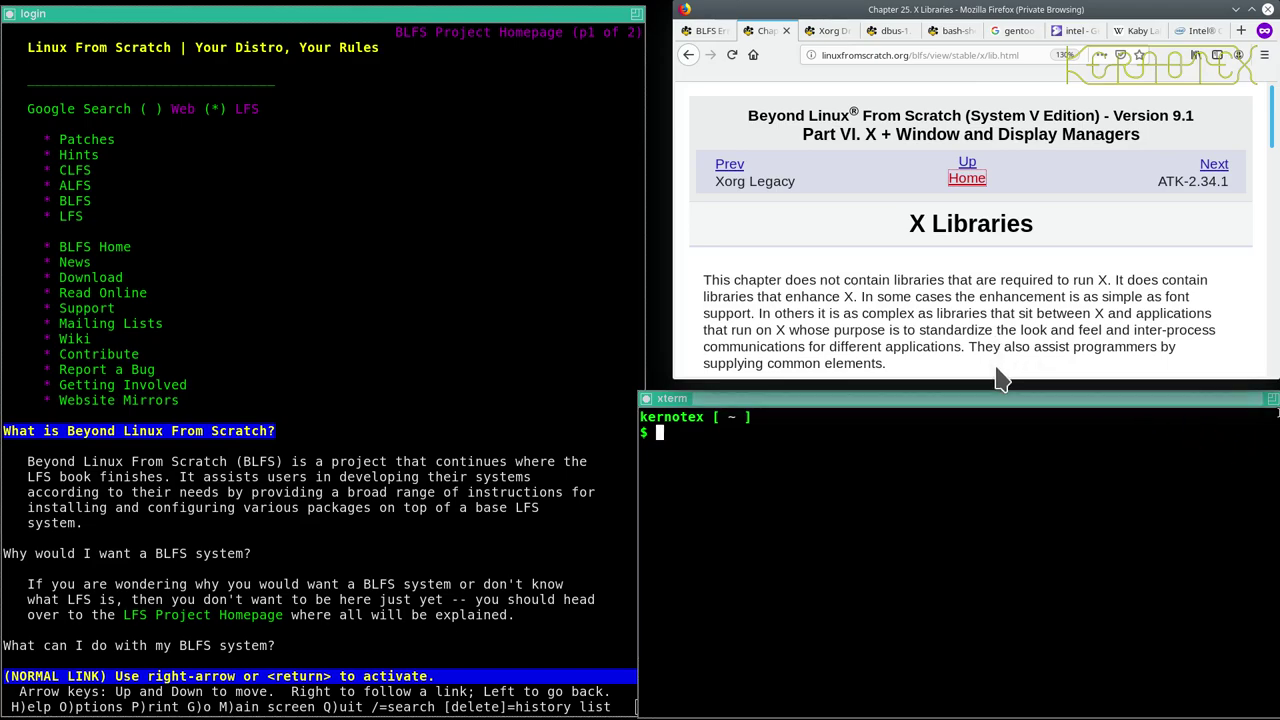
{"action": "key", "text": "alt+F8"}
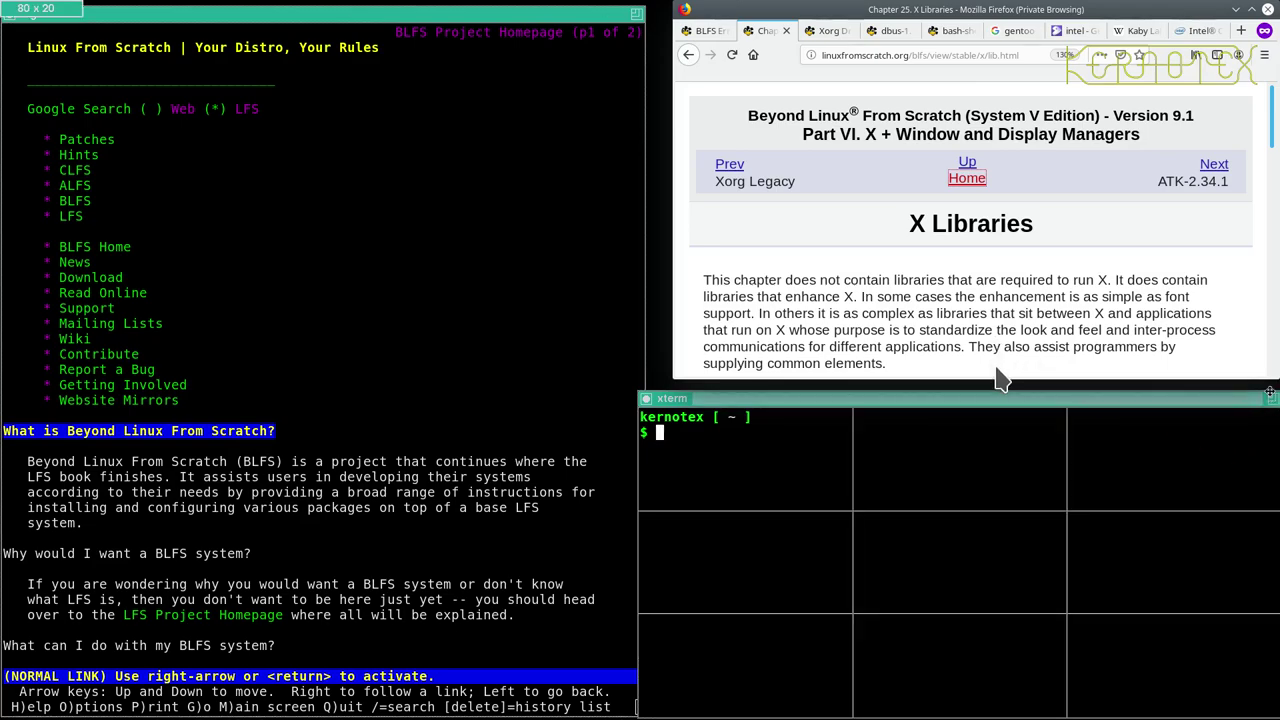
{"action": "key", "text": "Up"}
{"action": "key", "text": "Up"}
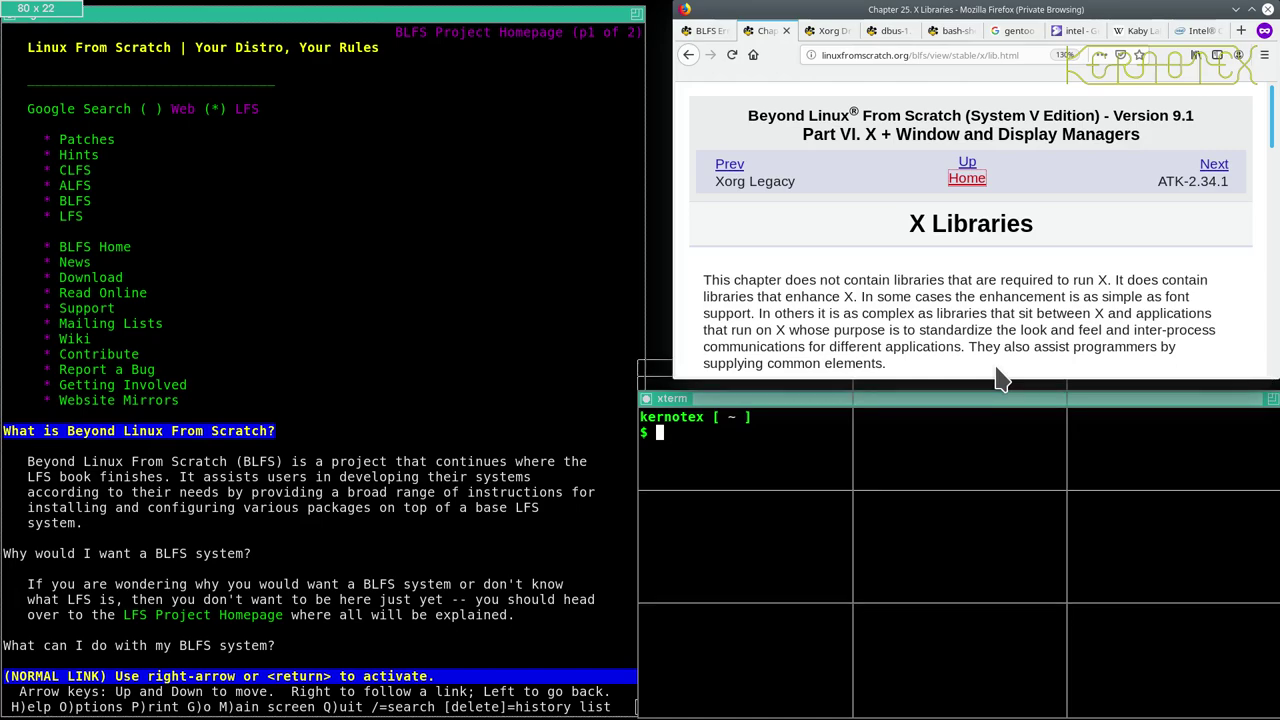
{"action": "key", "text": "Return"}
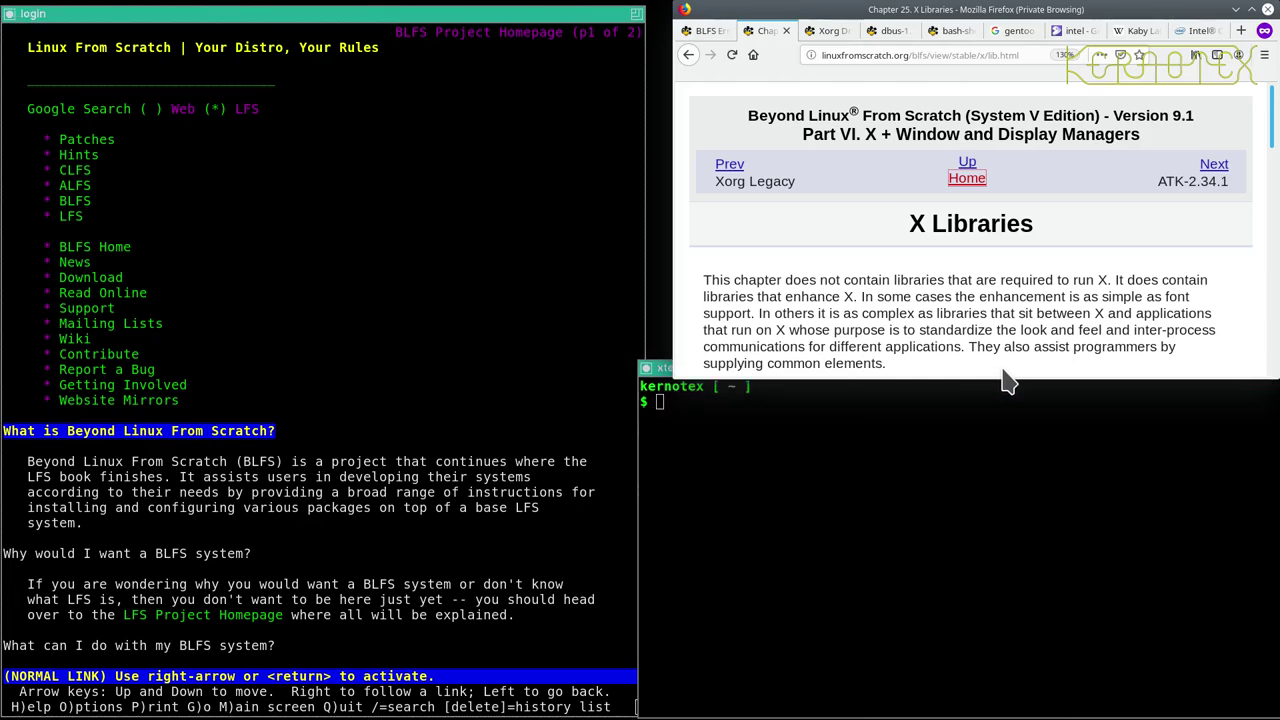
Bring the Firefox window back into view and start adjusting its height to meet the xterm below
{"action": "key", "text": "alt+F9"}
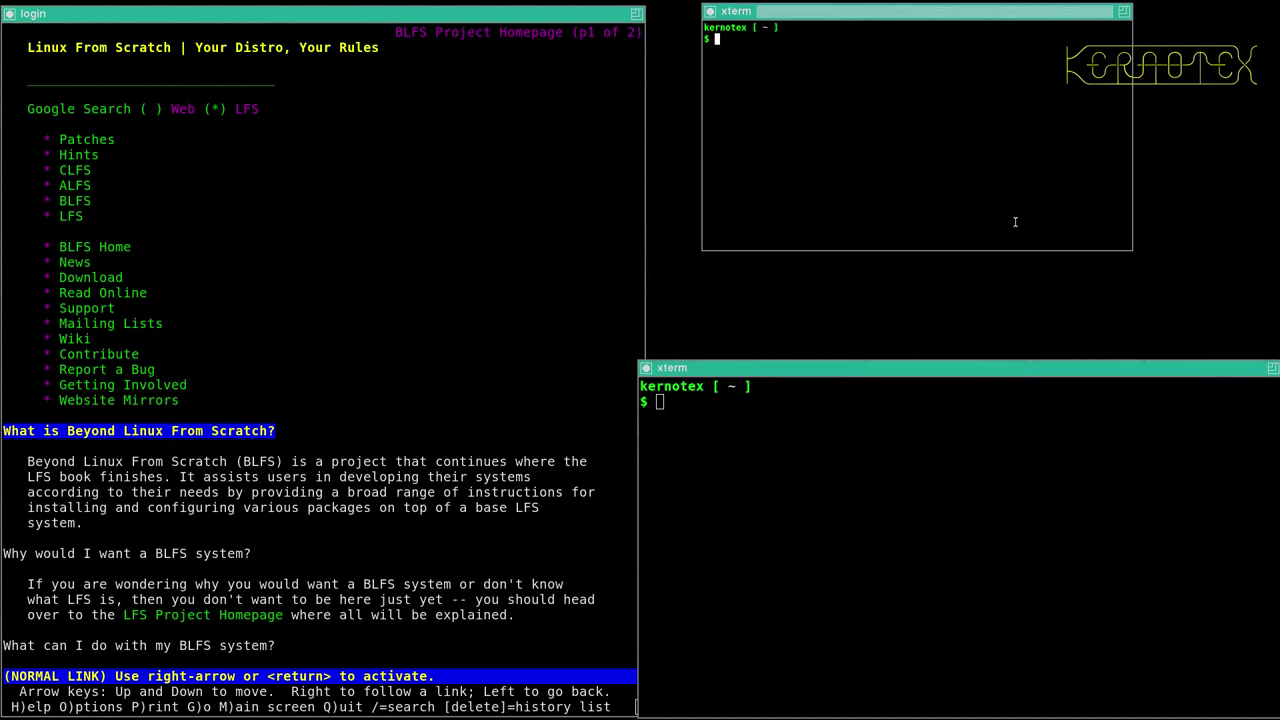
{"action": "key", "text": "alt+Tab"}
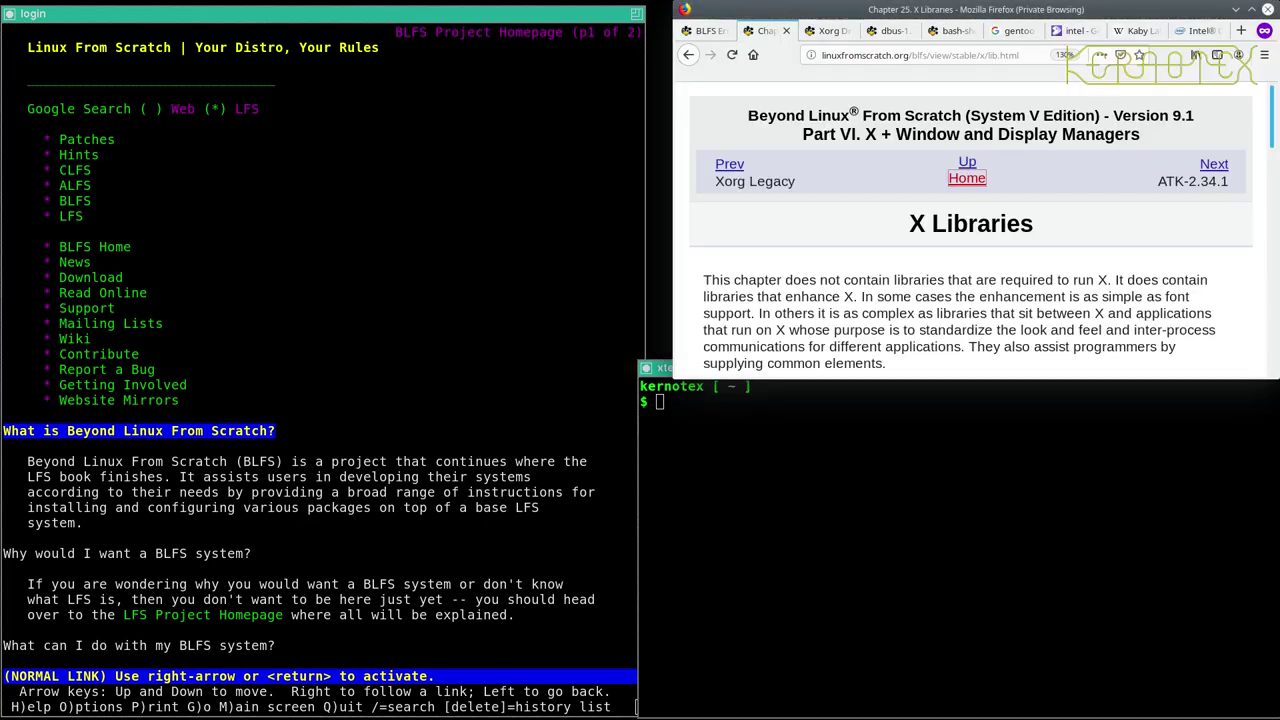
{"action": "left_click", "coordinate": [1073, 380]}
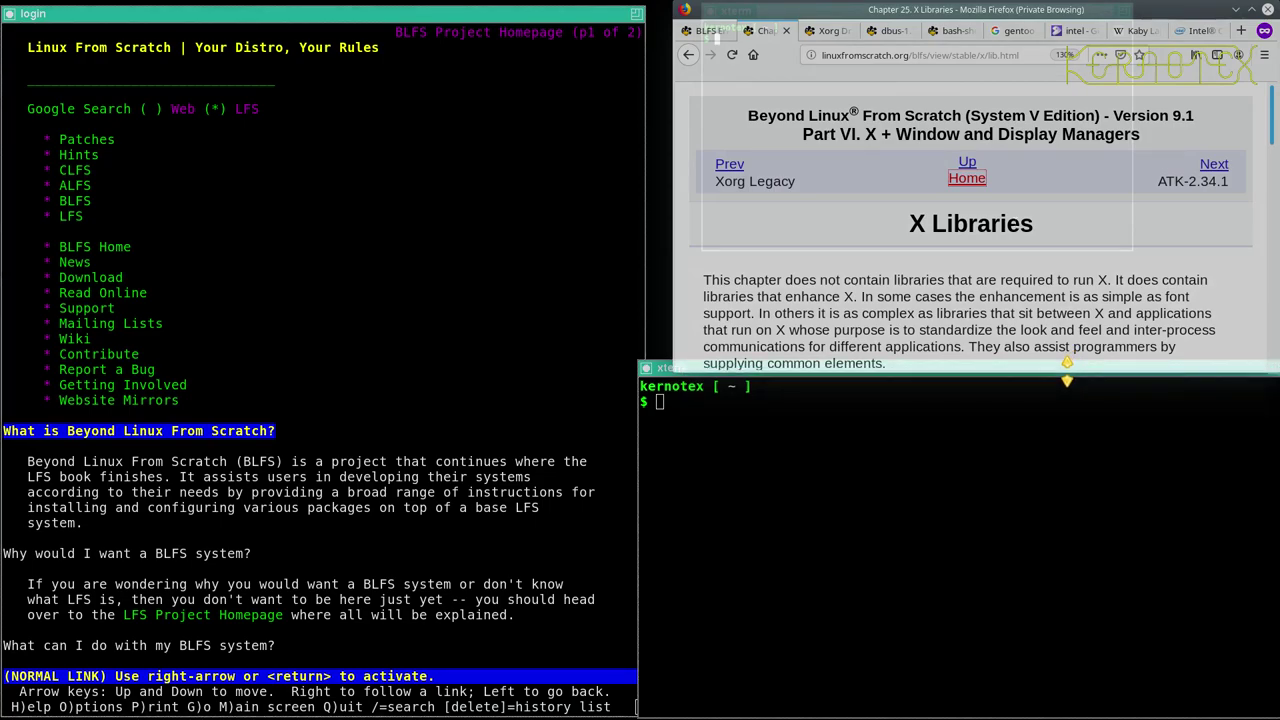